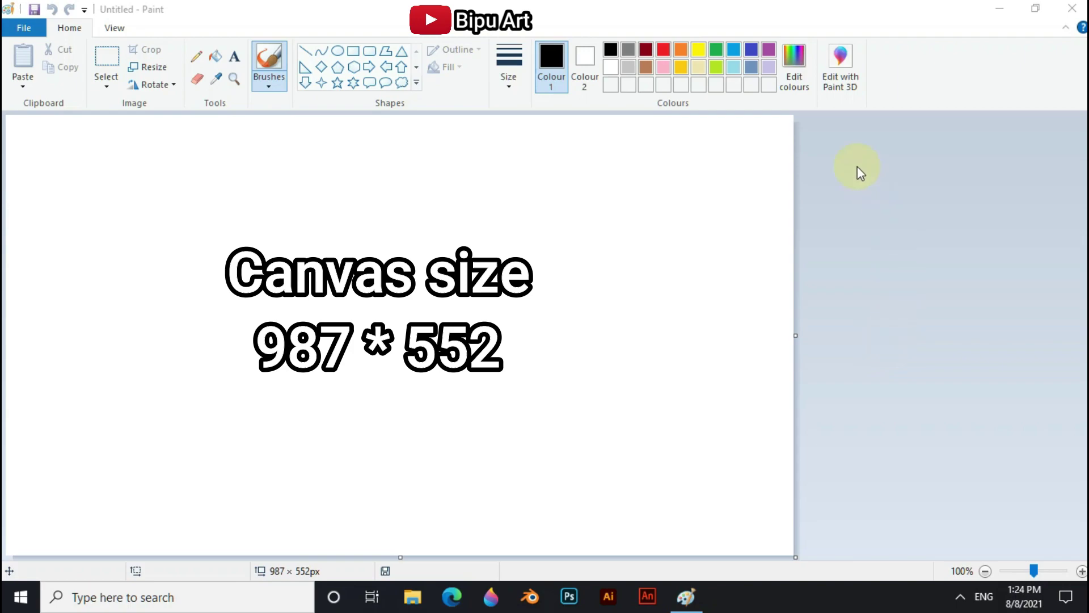
Step: Paint a solid aqua blob in the canvas's left half using the Crayon brush at the thickest size
left_click(794, 63)
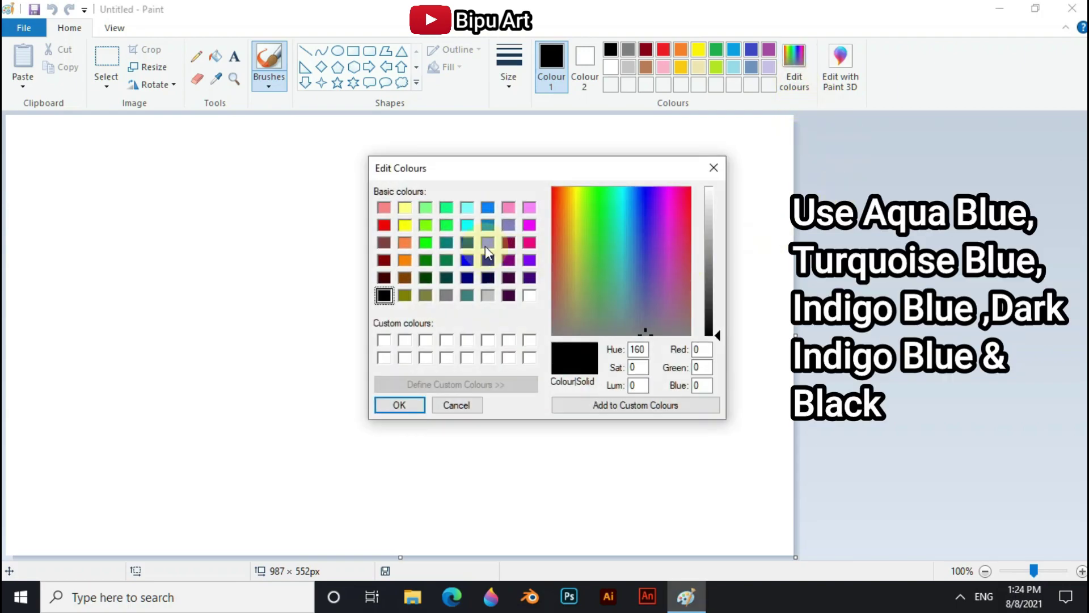
left_click(411, 405)
left_click(269, 87)
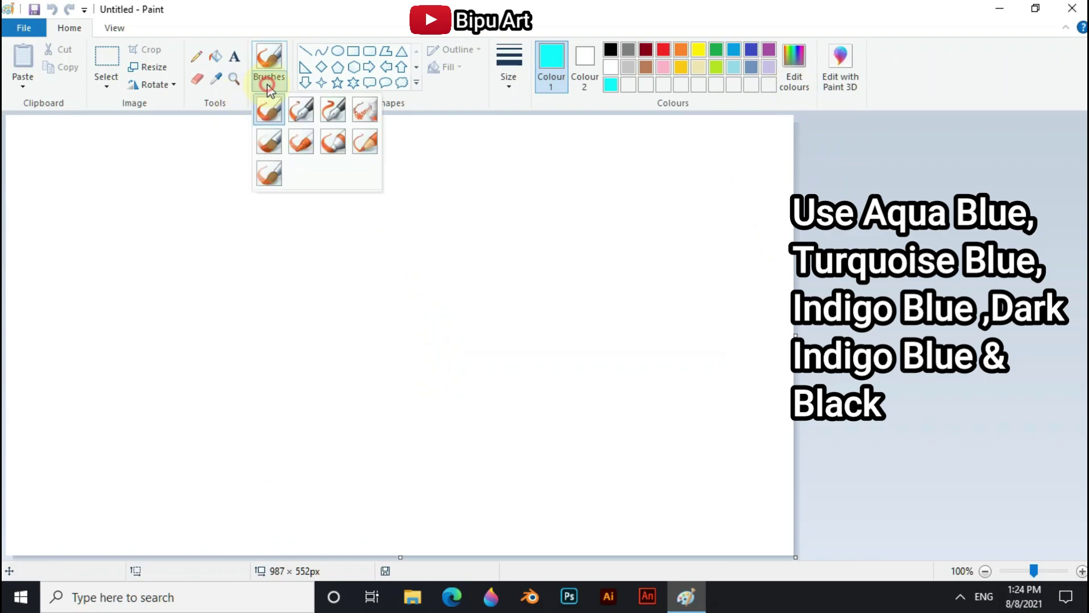
left_click(303, 142)
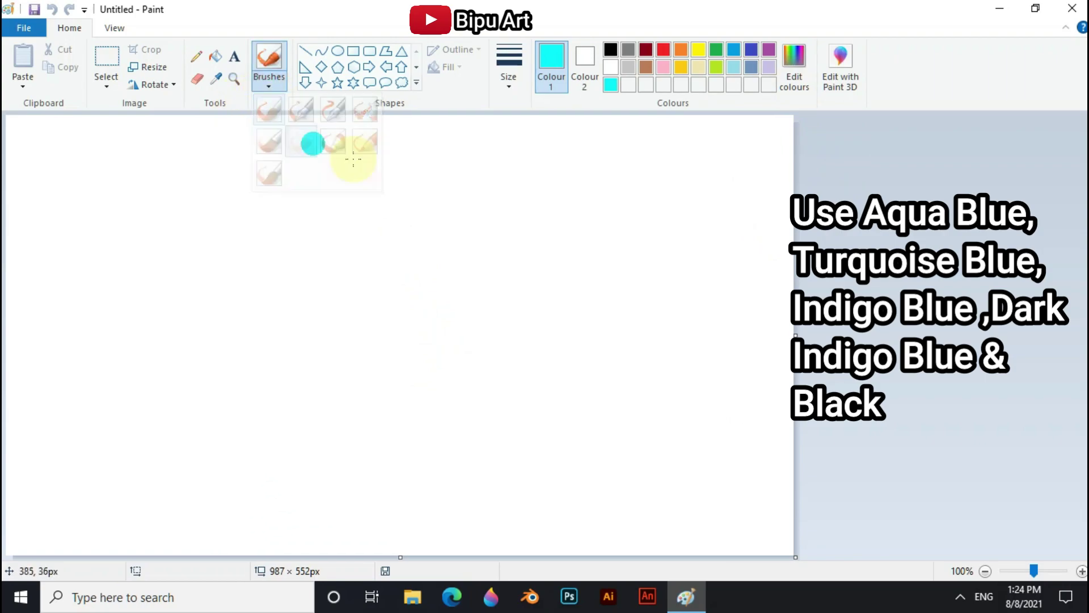
left_click(507, 76)
left_click(528, 204)
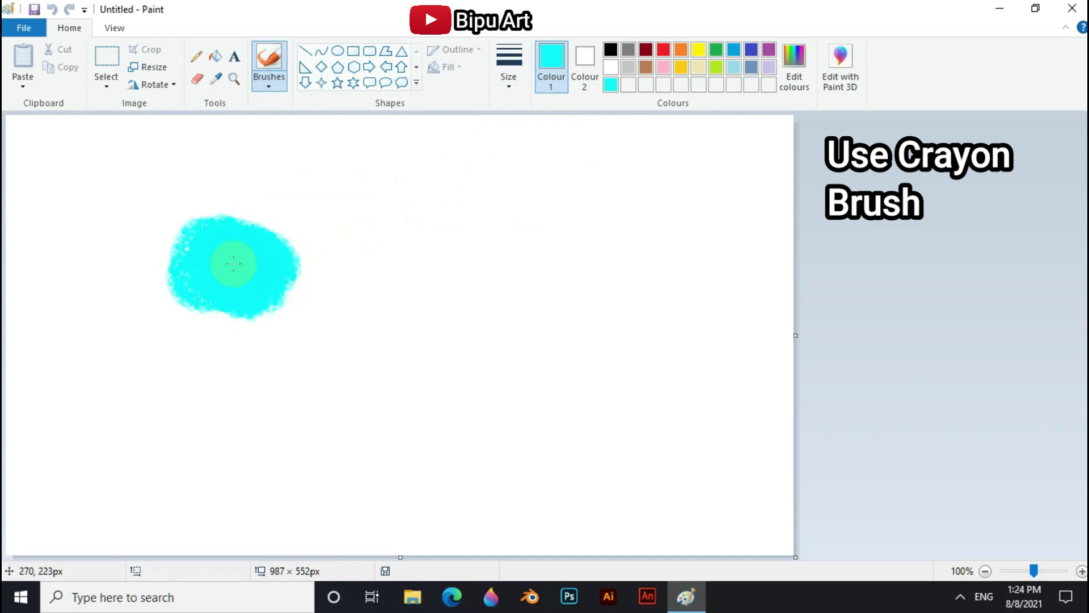
mouse_move(225, 289)
left_mouse_down()
mouse_move(242, 312)
mouse_move(213, 325)
mouse_move(254, 239)
mouse_move(276, 337)
mouse_move(318, 275)
left_mouse_up()
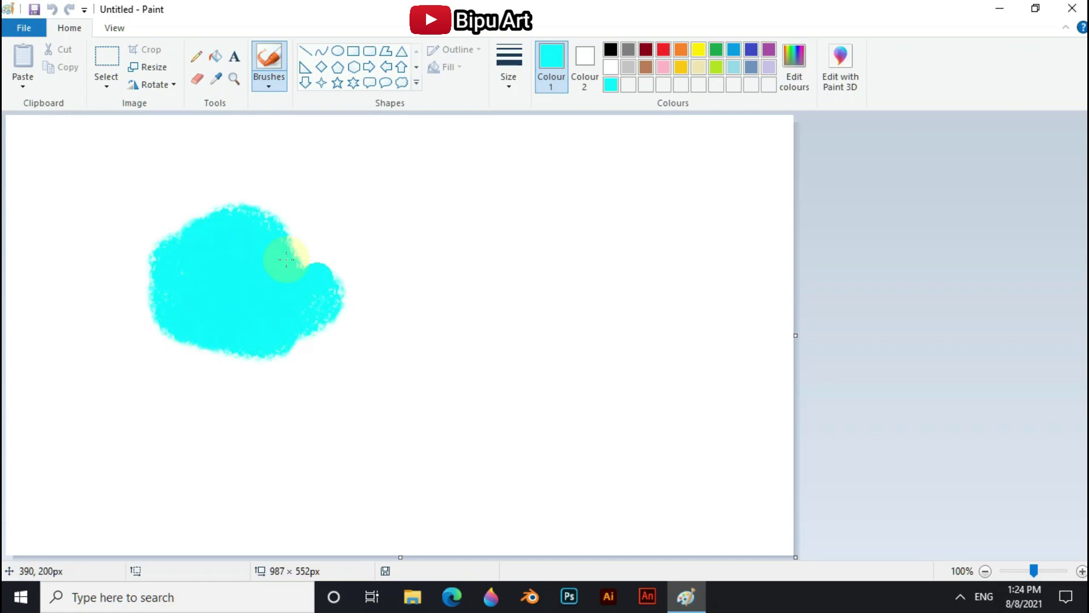
Step: Crayon a wide turquoise ring around the aqua blob and cover the area around it with indigo out to the canvas edges
mouse_move(198, 195)
left_mouse_down()
mouse_move(121, 299)
mouse_move(137, 346)
mouse_move(93, 337)
mouse_move(237, 392)
mouse_move(214, 383)
mouse_move(322, 357)
mouse_move(302, 181)
mouse_move(362, 256)
mouse_move(295, 395)
mouse_move(98, 387)
mouse_move(95, 287)
mouse_move(148, 190)
mouse_move(110, 218)
mouse_move(291, 159)
mouse_move(340, 196)
mouse_move(415, 304)
mouse_move(271, 433)
mouse_move(338, 422)
mouse_move(407, 293)
mouse_move(428, 189)
mouse_move(150, 182)
mouse_move(95, 339)
mouse_move(86, 431)
mouse_move(241, 465)
mouse_move(274, 454)
mouse_move(287, 470)
mouse_move(435, 346)
mouse_move(439, 263)
mouse_move(410, 171)
left_mouse_up()
mouse_move(499, 141)
left_mouse_down()
mouse_move(340, 127)
mouse_move(56, 136)
mouse_move(23, 170)
mouse_move(415, 132)
mouse_move(462, 170)
mouse_move(467, 341)
mouse_move(134, 467)
mouse_move(19, 186)
left_mouse_up()
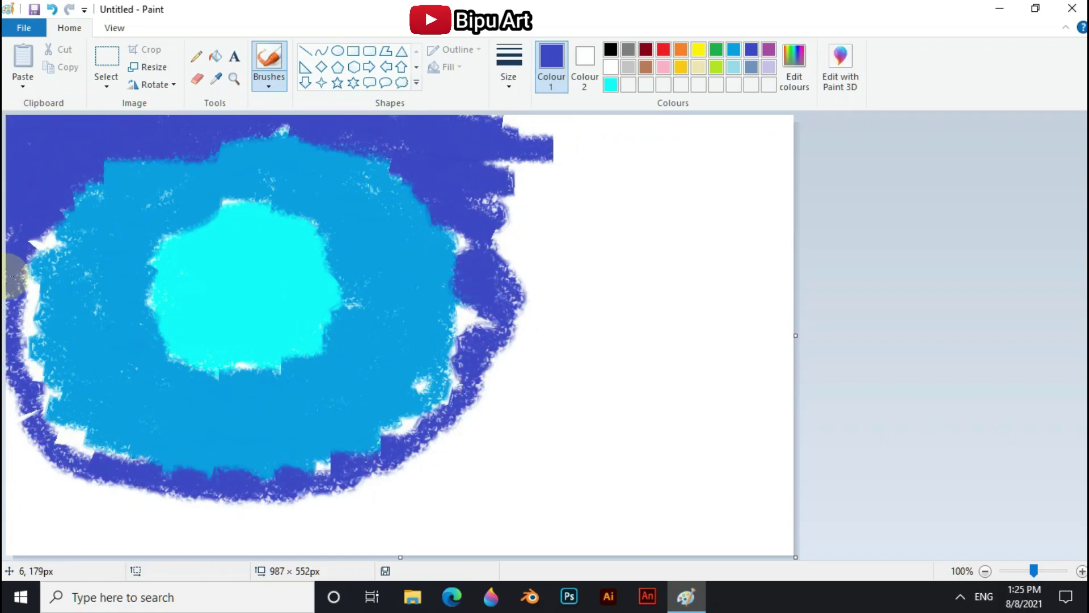
mouse_move(9, 533)
left_mouse_down()
mouse_move(33, 502)
mouse_move(50, 433)
mouse_move(55, 514)
mouse_move(32, 542)
mouse_move(67, 498)
mouse_move(199, 524)
mouse_move(272, 521)
mouse_move(84, 461)
mouse_move(11, 355)
mouse_move(23, 242)
mouse_move(49, 236)
left_mouse_up()
mouse_move(451, 171)
left_mouse_down()
mouse_move(542, 134)
mouse_move(469, 248)
mouse_move(475, 319)
mouse_move(496, 282)
mouse_move(573, 275)
mouse_move(557, 215)
mouse_move(547, 340)
mouse_move(501, 446)
mouse_move(441, 423)
mouse_move(429, 475)
mouse_move(349, 496)
mouse_move(276, 536)
mouse_move(342, 499)
mouse_move(493, 503)
mouse_move(269, 525)
mouse_move(375, 490)
mouse_move(531, 480)
mouse_move(448, 526)
mouse_move(269, 529)
left_mouse_up()
Step: Mix a dark indigo of about RGB 20, 24, 78, crayon it beyond the indigo area, and cover the canvas's right edge in black
left_click(794, 67)
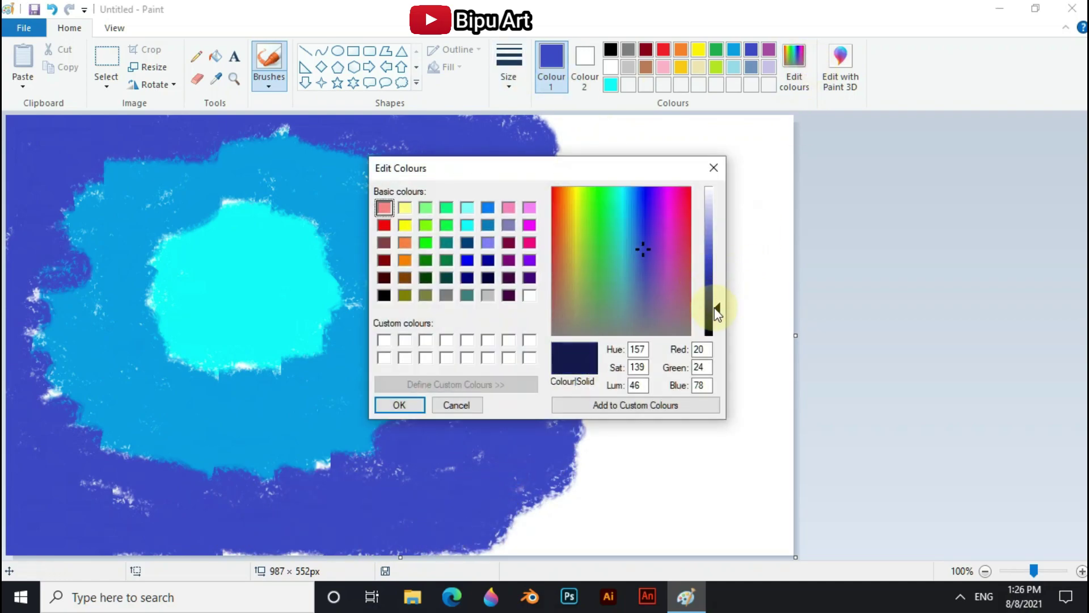
left_click(402, 405)
mouse_move(636, 122)
left_mouse_down()
mouse_move(724, 125)
mouse_move(568, 130)
mouse_move(591, 147)
mouse_move(635, 233)
mouse_move(569, 352)
mouse_move(596, 530)
mouse_move(384, 552)
mouse_move(184, 545)
left_mouse_up()
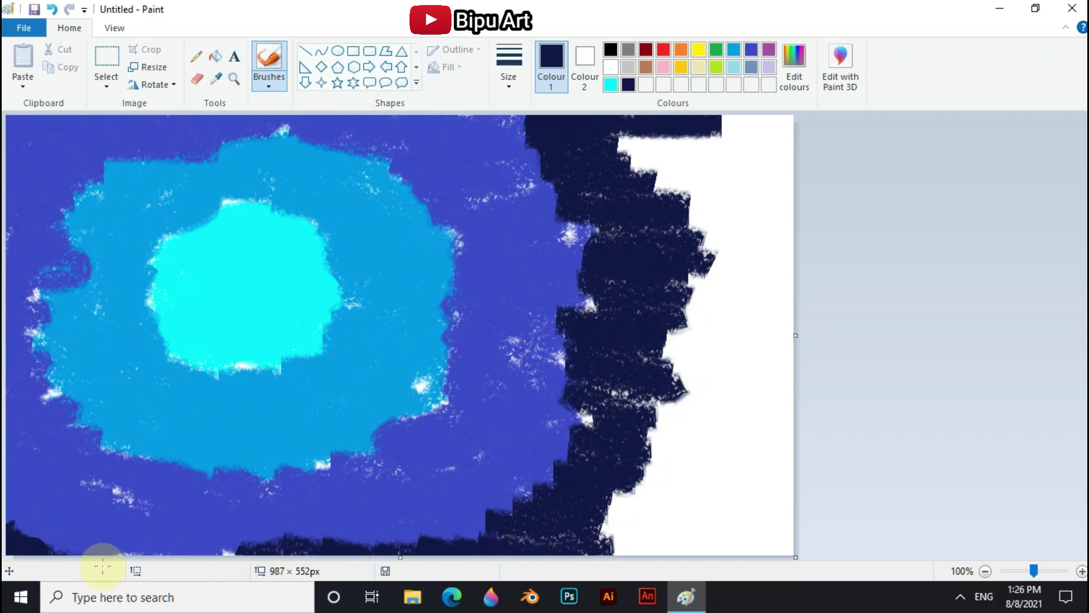
mouse_move(737, 203)
left_mouse_down()
mouse_move(742, 121)
mouse_move(692, 280)
mouse_move(656, 462)
mouse_move(676, 524)
mouse_move(629, 542)
left_mouse_up()
mouse_move(779, 133)
left_mouse_down()
mouse_move(825, 192)
mouse_move(738, 276)
mouse_move(772, 309)
mouse_move(826, 327)
mouse_move(710, 342)
mouse_move(825, 437)
mouse_move(752, 462)
mouse_move(846, 514)
mouse_move(679, 541)
mouse_move(809, 464)
mouse_move(752, 351)
mouse_move(720, 530)
left_mouse_up()
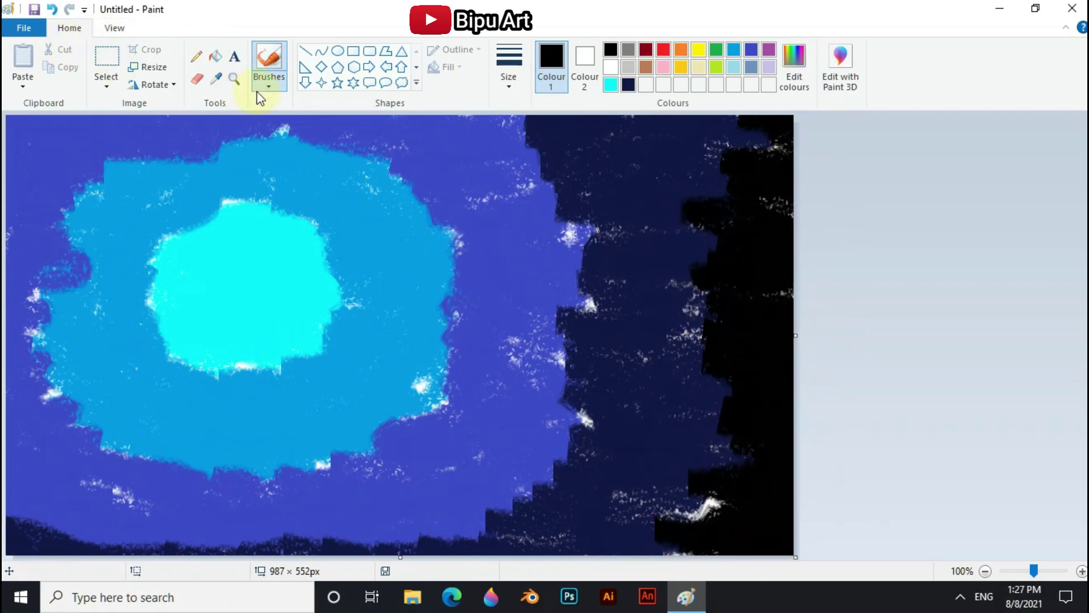
Step: Blend the boundaries between the aqua, turquoise and indigo areas with the Airbrush at the thickest size
left_click(273, 83)
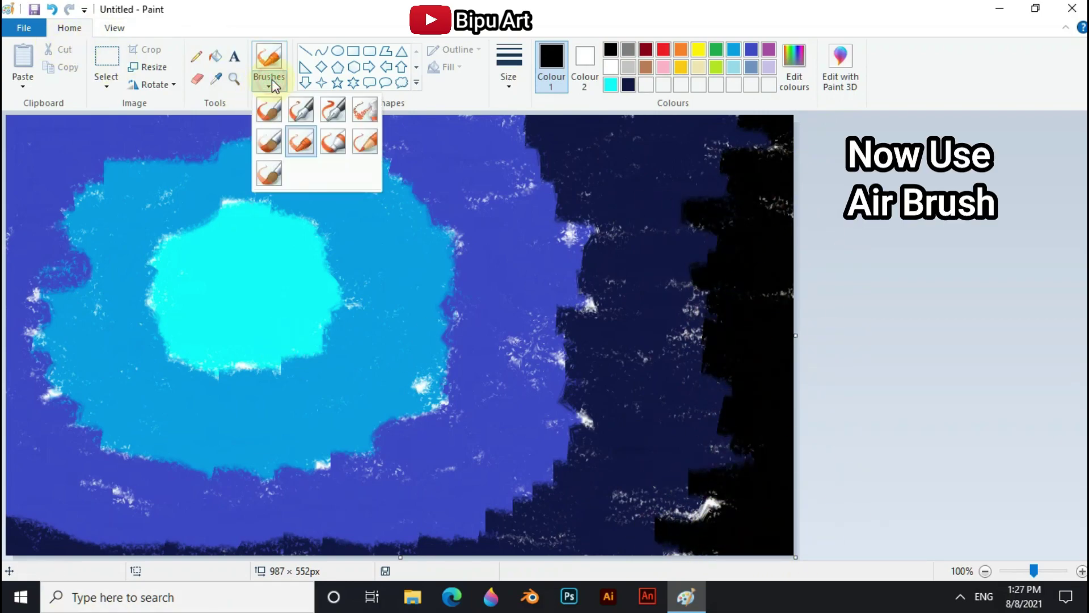
left_click(368, 114)
left_click(505, 71)
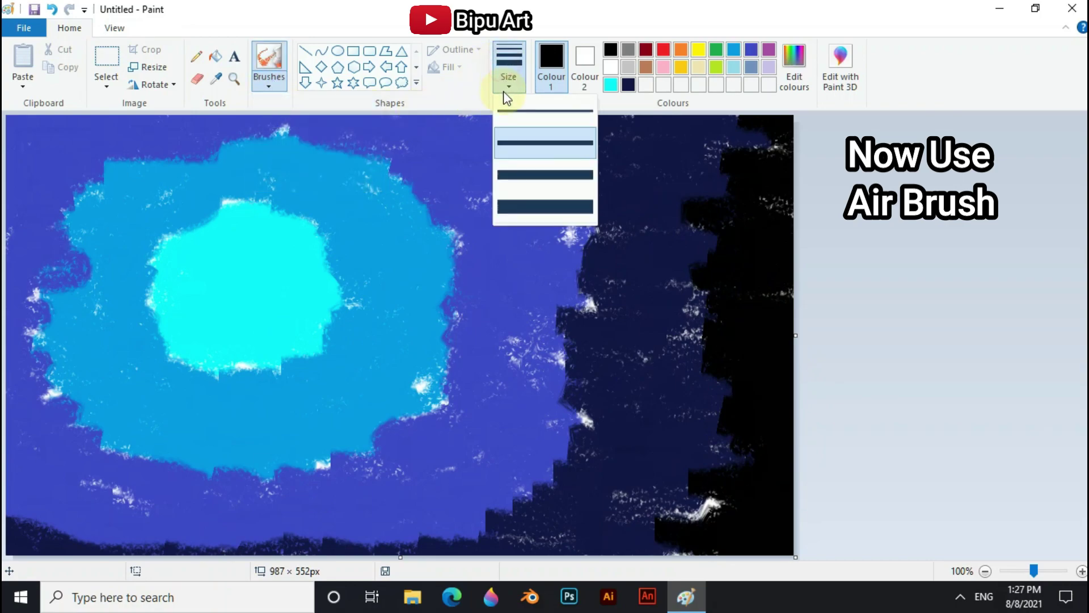
left_click(536, 216)
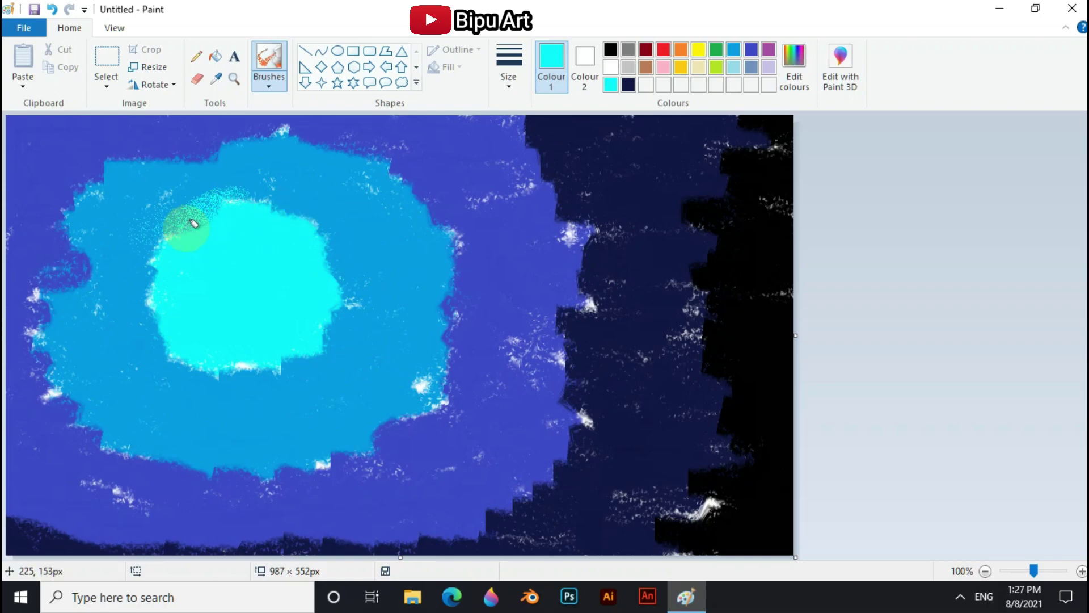
left_click_drag(169, 211, 196, 218)
mouse_move(248, 373)
left_mouse_down()
mouse_move(331, 273)
mouse_move(192, 362)
mouse_move(185, 219)
mouse_move(230, 403)
mouse_move(356, 195)
mouse_move(178, 421)
mouse_move(355, 236)
mouse_move(320, 178)
mouse_move(43, 281)
mouse_move(134, 160)
mouse_move(216, 142)
mouse_move(127, 139)
mouse_move(324, 139)
mouse_move(41, 369)
mouse_move(41, 304)
mouse_move(68, 437)
mouse_move(224, 476)
mouse_move(333, 447)
mouse_move(85, 452)
mouse_move(414, 166)
mouse_move(158, 201)
mouse_move(433, 230)
mouse_move(448, 361)
mouse_move(102, 498)
mouse_move(341, 476)
mouse_move(146, 462)
mouse_move(424, 170)
left_mouse_up()
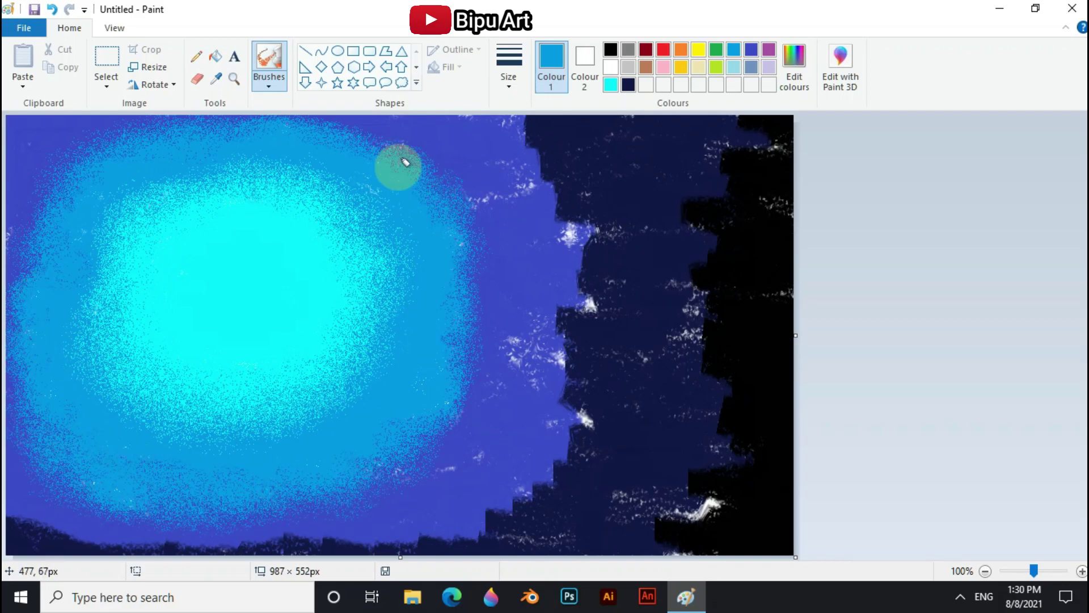
mouse_move(526, 120)
left_mouse_down()
mouse_move(516, 187)
mouse_move(494, 182)
mouse_move(499, 194)
mouse_move(581, 199)
mouse_move(564, 240)
mouse_move(550, 238)
mouse_move(535, 159)
mouse_move(587, 200)
mouse_move(578, 289)
mouse_move(525, 329)
mouse_move(551, 358)
mouse_move(544, 324)
mouse_move(559, 357)
mouse_move(566, 430)
mouse_move(555, 481)
mouse_move(543, 449)
mouse_move(457, 516)
mouse_move(615, 304)
mouse_move(589, 157)
mouse_move(631, 362)
mouse_move(689, 199)
mouse_move(717, 179)
mouse_move(687, 259)
mouse_move(709, 248)
mouse_move(673, 328)
left_mouse_up()
Step: Airbrush the borders between the indigo, dark indigo and black areas with those colours to blend them
left_click(628, 85)
left_click(610, 49)
mouse_move(713, 177)
left_mouse_down()
mouse_move(700, 511)
mouse_move(732, 452)
mouse_move(707, 484)
left_mouse_up()
left_click(627, 85)
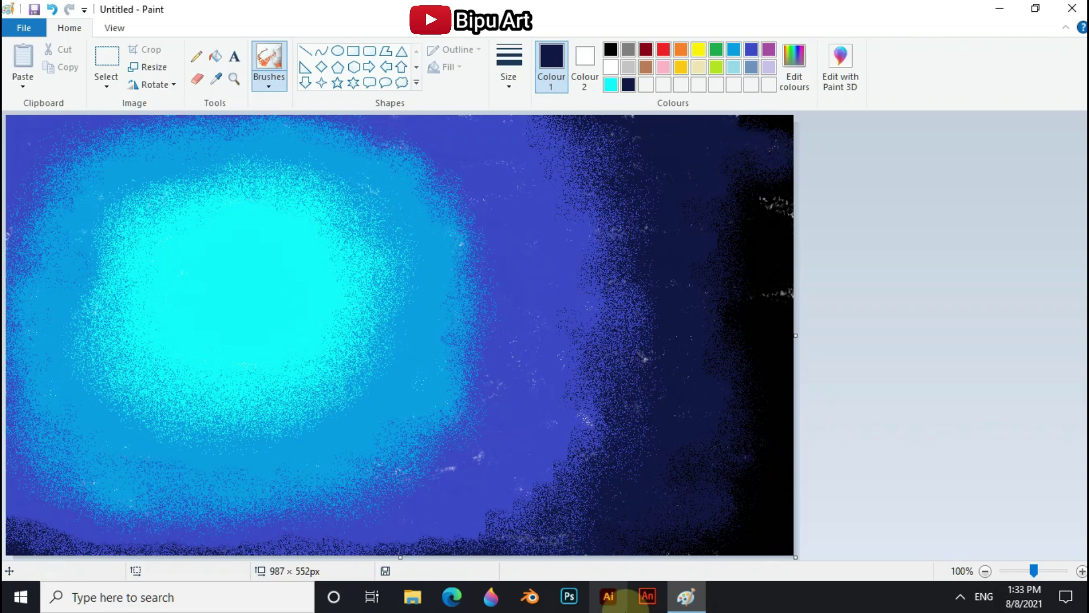
left_click(751, 49)
mouse_move(688, 284)
left_mouse_down()
mouse_move(600, 407)
mouse_move(472, 466)
left_mouse_up()
Step: Soften the outer edges of the aqua and turquoise glow with more airbrush strokes around it
left_click(269, 79)
left_click(275, 142)
mouse_move(367, 484)
left_mouse_down()
mouse_move(85, 506)
mouse_move(15, 307)
mouse_move(58, 146)
mouse_move(460, 321)
mouse_move(117, 501)
left_mouse_up()
mouse_move(97, 367)
left_mouse_down()
mouse_move(340, 177)
mouse_move(328, 377)
mouse_move(120, 288)
left_mouse_up()
mouse_move(422, 157)
left_mouse_down()
mouse_move(108, 139)
mouse_move(528, 323)
mouse_move(517, 499)
left_mouse_up()
Step: Alternate dark indigo and indigo airbrush strokes across the canvas's right half and around the glow to smooth the gradient
left_click(628, 84)
left_click_drag(591, 139, 578, 405)
mouse_move(578, 405)
left_mouse_down()
mouse_move(629, 266)
mouse_move(540, 420)
mouse_move(569, 496)
left_mouse_up()
left_click(751, 50)
mouse_move(608, 245)
left_mouse_down()
mouse_move(499, 517)
mouse_move(59, 518)
mouse_move(182, 538)
mouse_move(469, 500)
mouse_move(426, 544)
mouse_move(510, 519)
mouse_move(675, 505)
left_mouse_up()
left_click(628, 84)
mouse_move(668, 214)
left_mouse_down()
mouse_move(731, 216)
mouse_move(737, 235)
mouse_move(668, 496)
mouse_move(692, 469)
mouse_move(499, 524)
mouse_move(687, 392)
mouse_move(521, 463)
mouse_move(90, 529)
mouse_move(33, 252)
mouse_move(40, 543)
mouse_move(512, 483)
mouse_move(535, 133)
left_mouse_up()
mouse_move(780, 188)
left_mouse_down()
mouse_move(754, 188)
mouse_move(754, 302)
mouse_move(630, 490)
mouse_move(231, 401)
left_mouse_up()
left_click(751, 49)
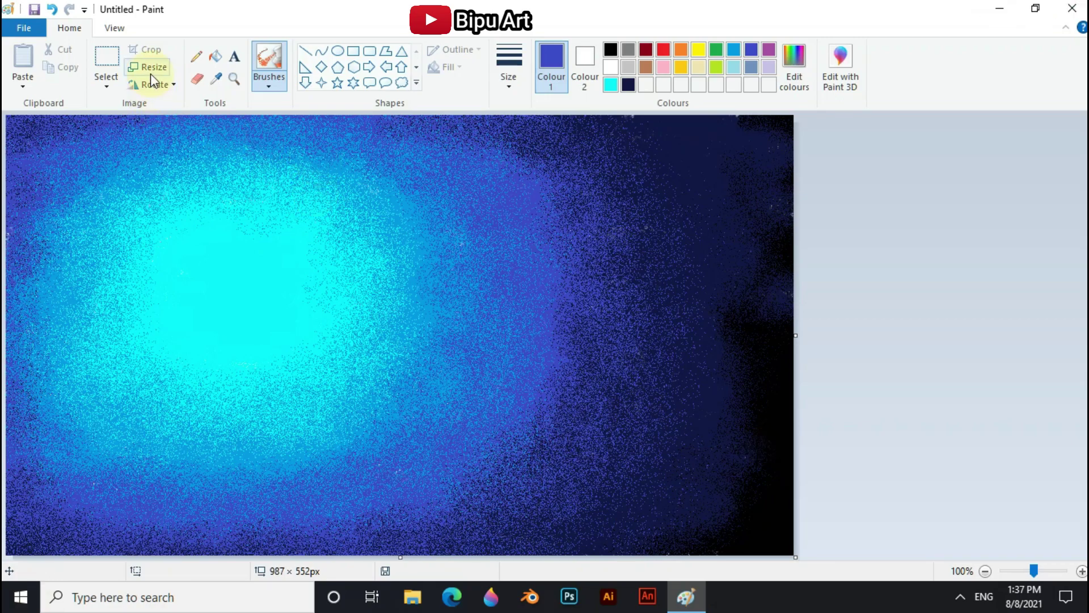
Step: Blur the image horizontally by resizing its width to 40 pixels and back to 987 pixels without maintaining the aspect ratio
left_click(151, 73)
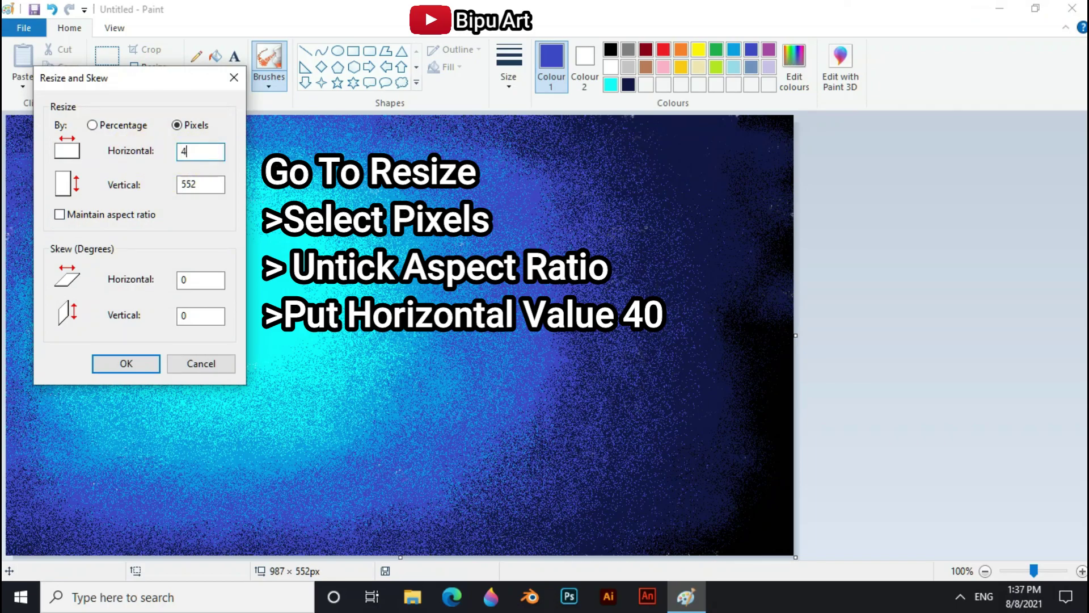
type("0")
left_click(108, 363)
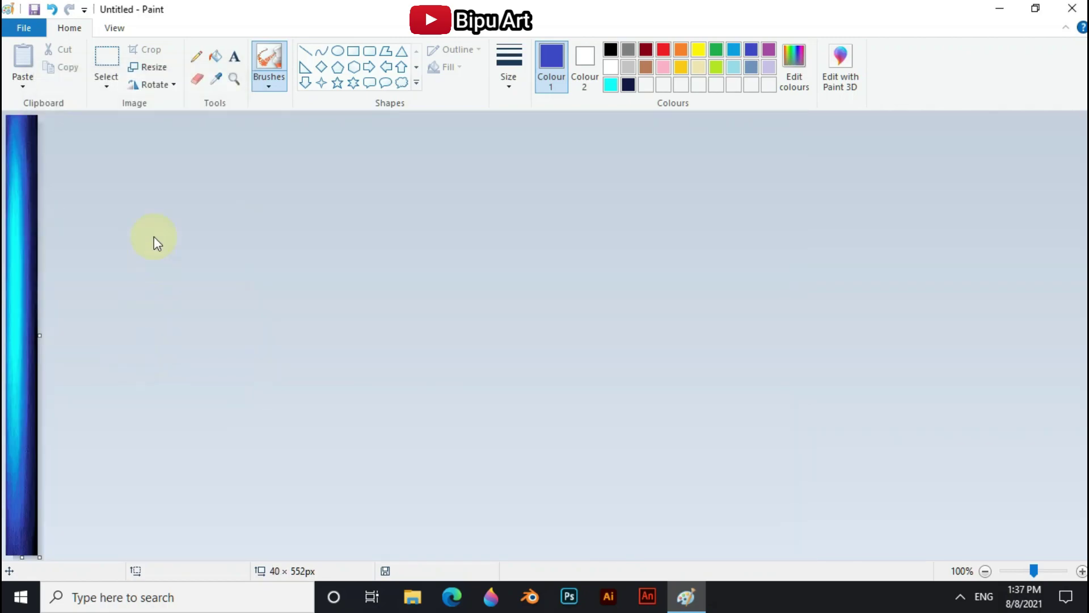
left_click(156, 69)
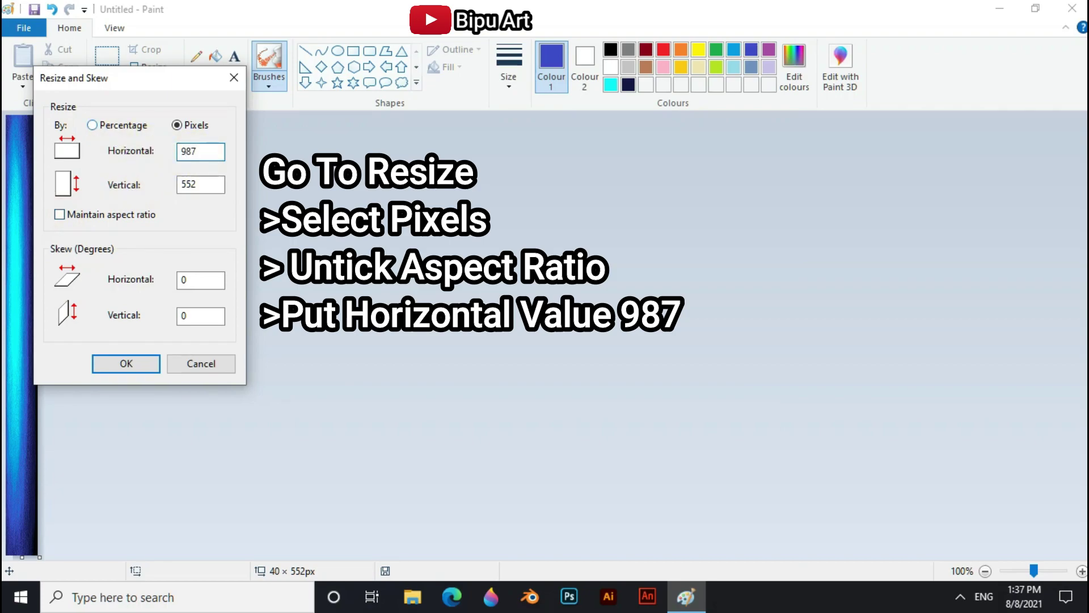
left_click(127, 368)
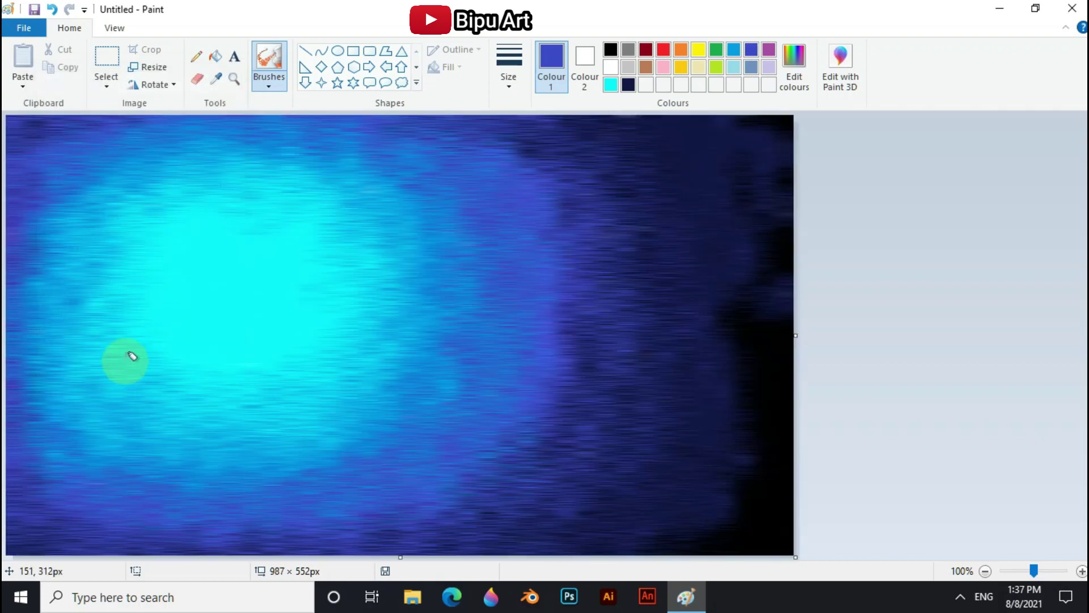
Step: Blur the image vertically by resizing its height to 6 pixels and back to 552 pixels without maintaining the aspect ratio
left_click(152, 69)
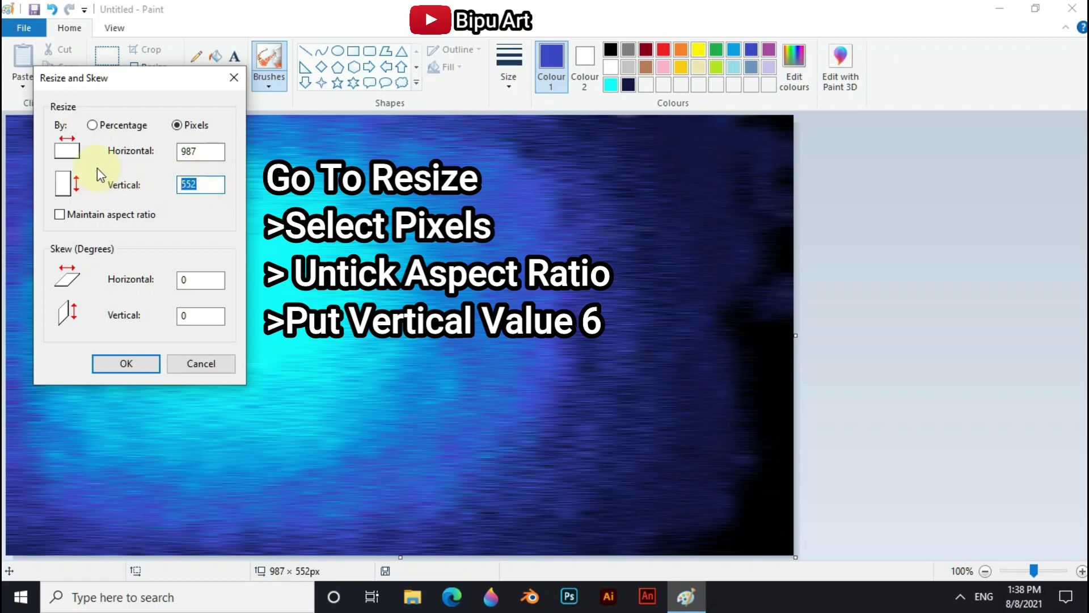
type("6")
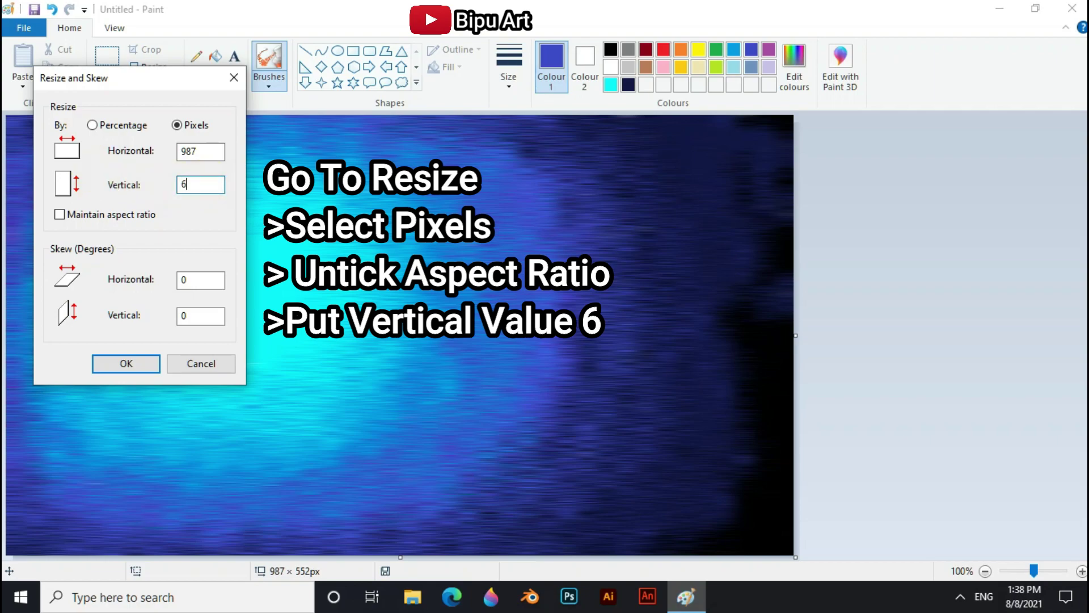
left_click(127, 367)
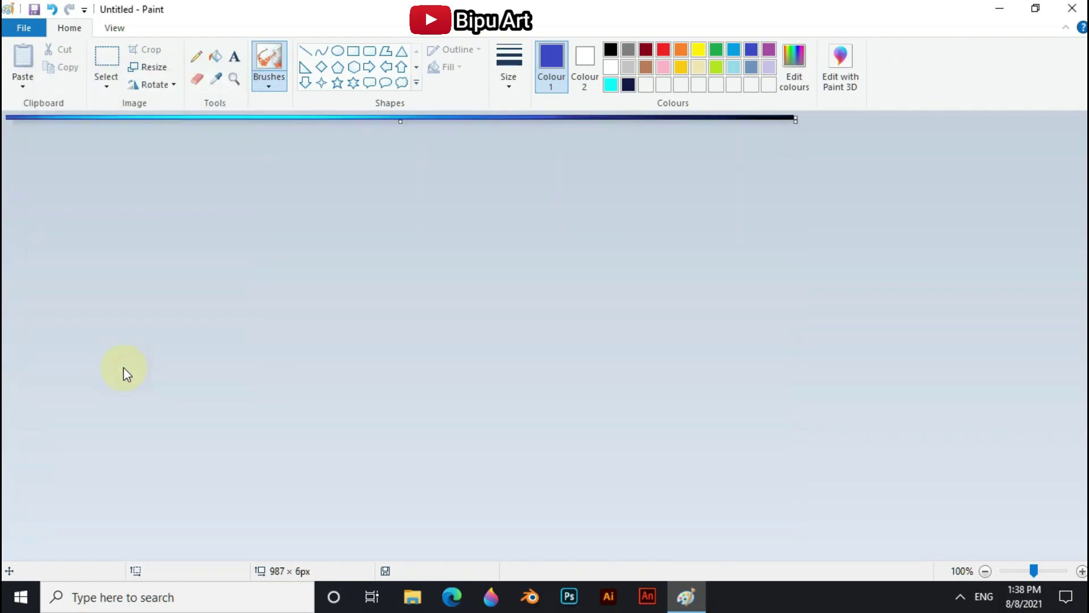
left_click(157, 69)
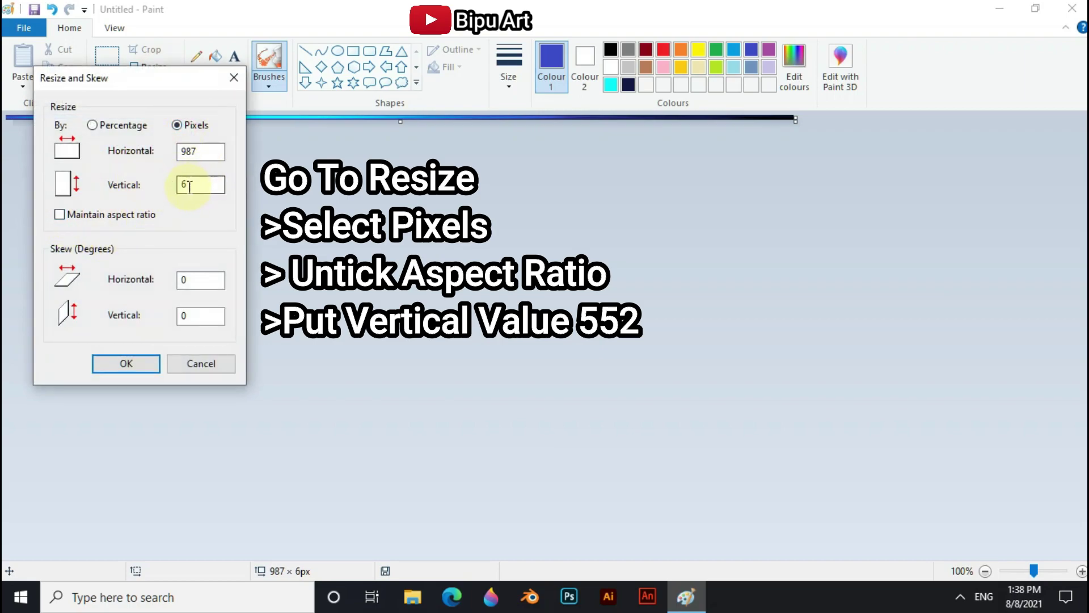
type("552")
left_click(126, 365)
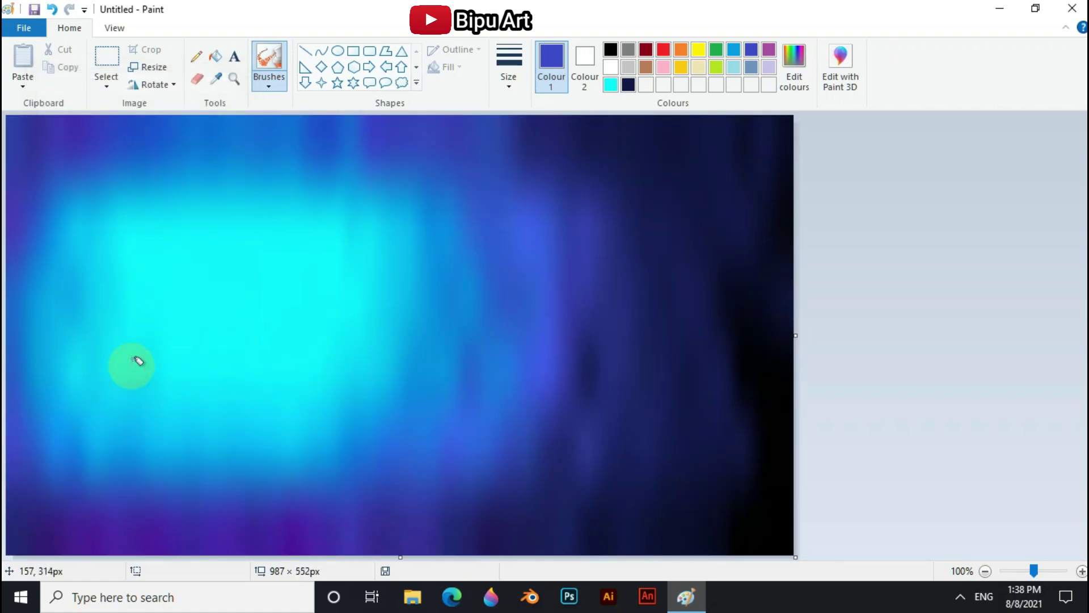
Step: Draw a solid white circle without outline, about 192 × 184 px, in the middle of the aqua glow
left_click(215, 79)
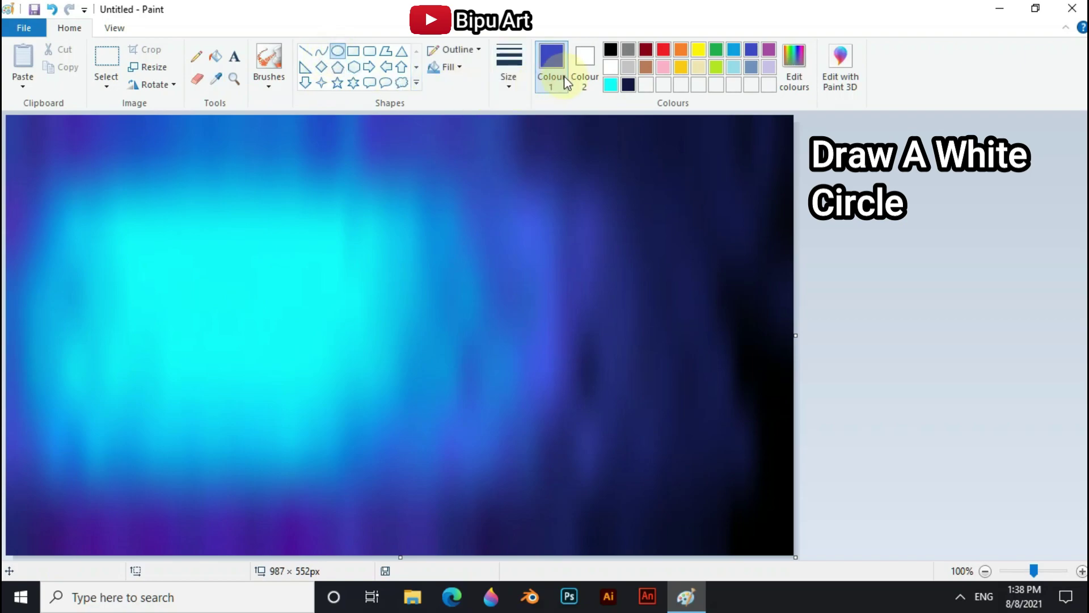
left_click(452, 68)
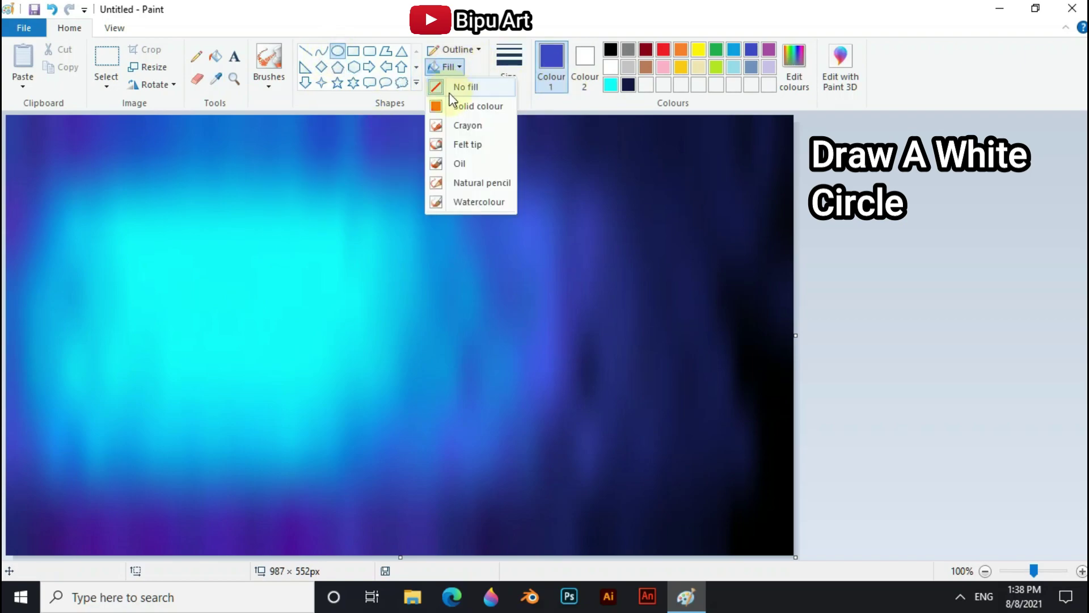
left_click(453, 109)
left_click(454, 49)
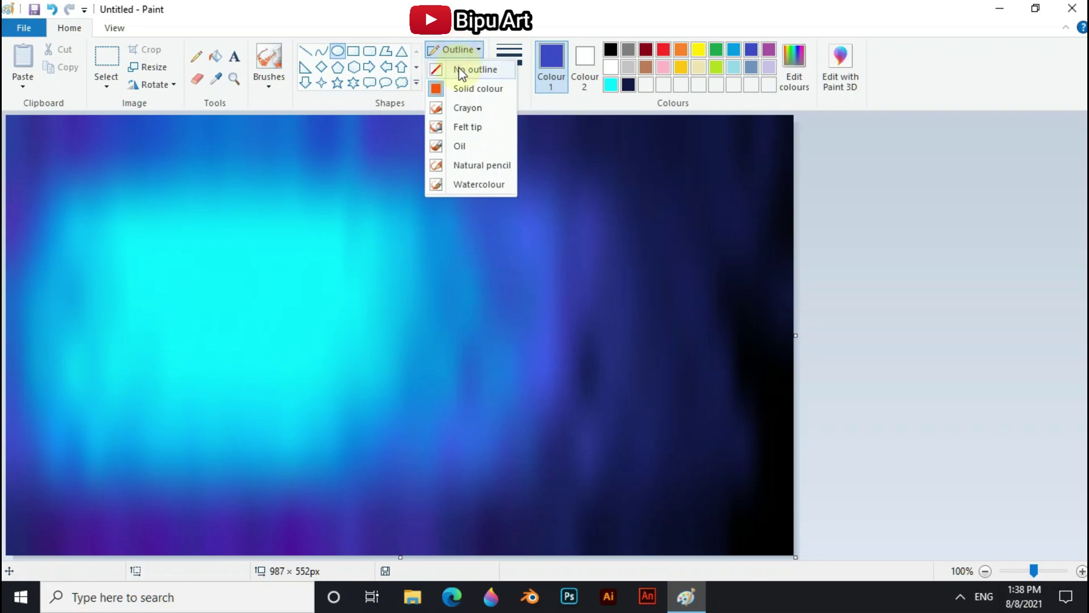
left_click(459, 69)
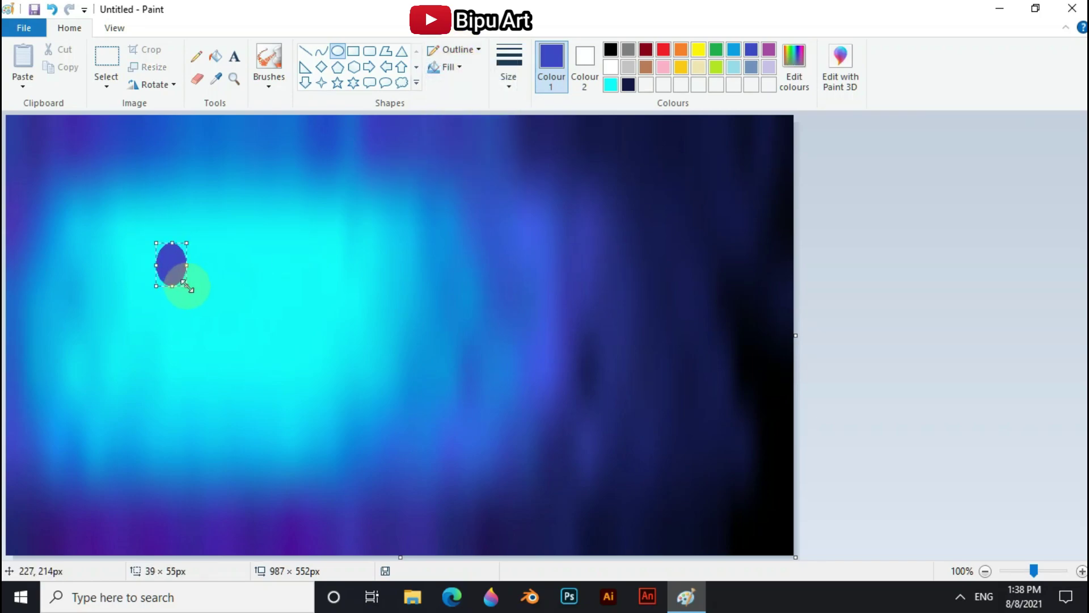
left_click_drag(215, 292, 301, 363)
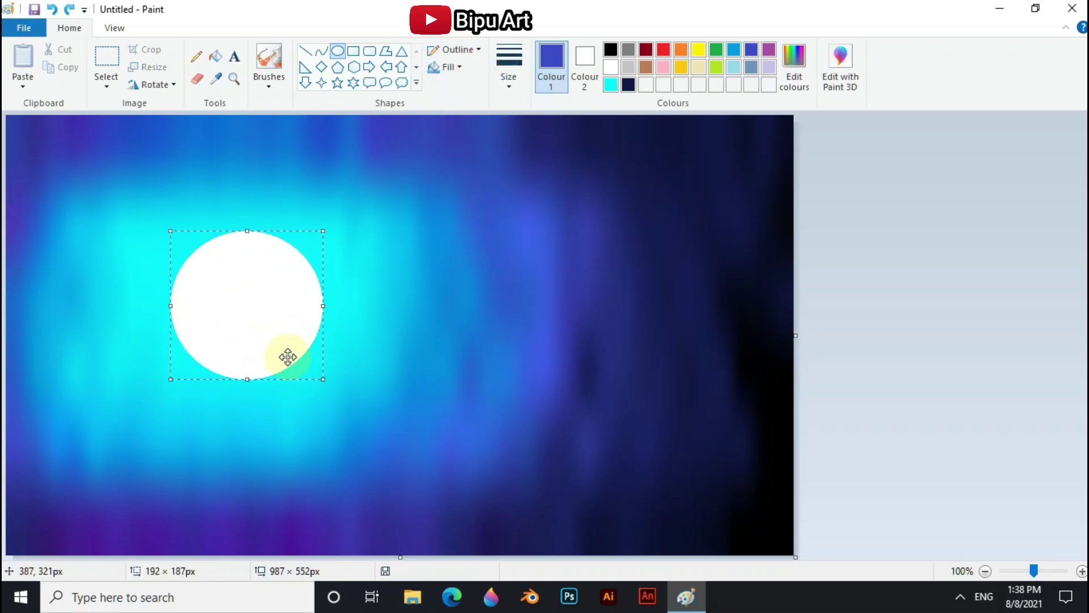
left_click_drag(263, 328, 239, 347)
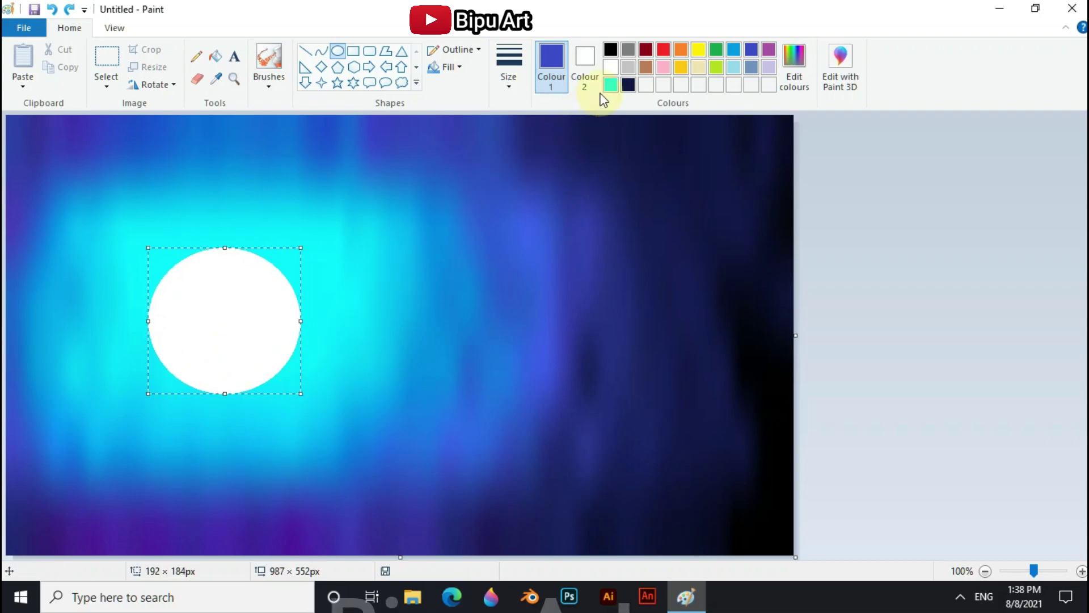
left_click(414, 197)
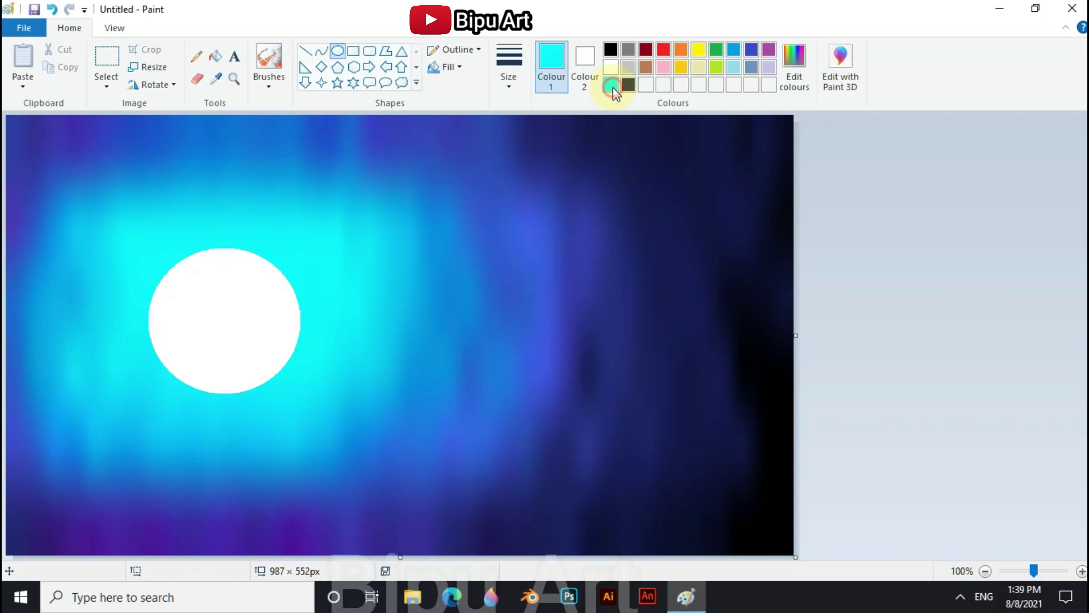
Step: Cover the upper part of the white circle with an aqua ellipse of about 166 × 157 px to form a crescent moon
left_click_drag(175, 226, 292, 334)
left_click_drag(262, 279, 263, 301)
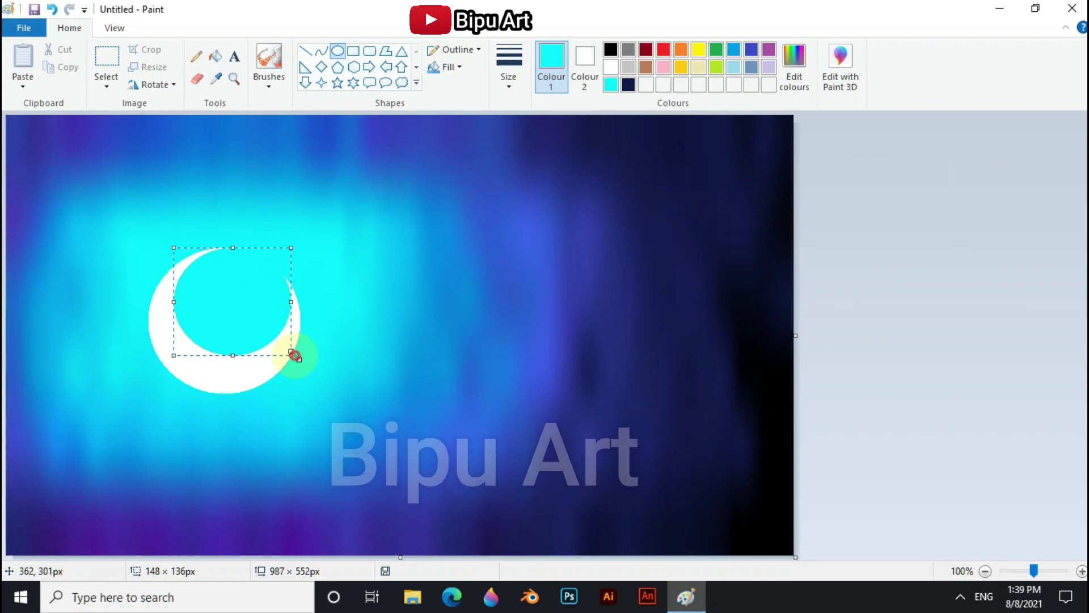
left_click_drag(292, 355, 295, 362)
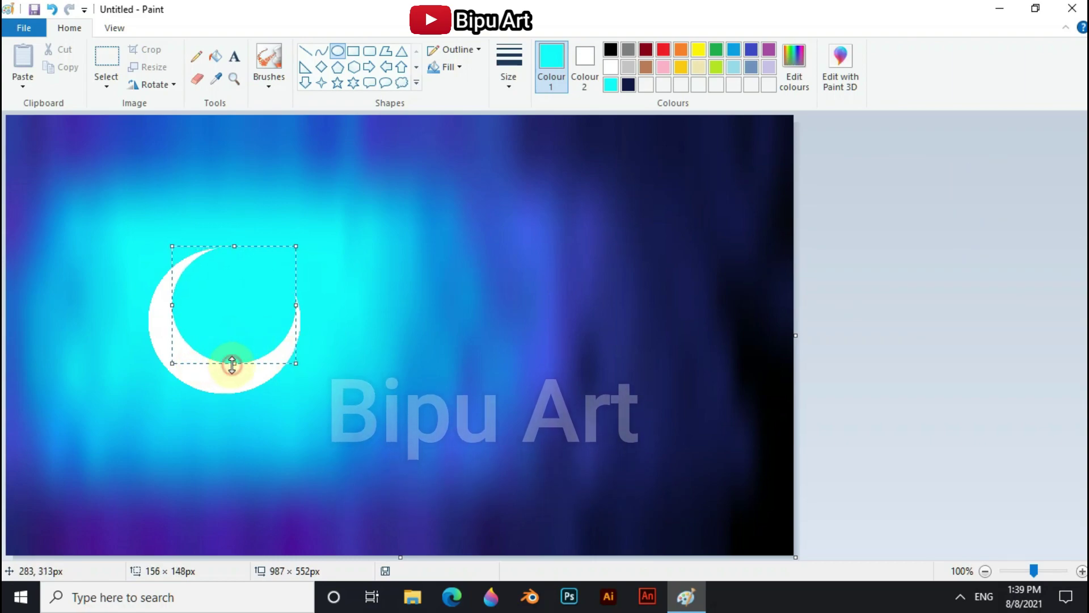
left_click_drag(171, 363, 181, 358)
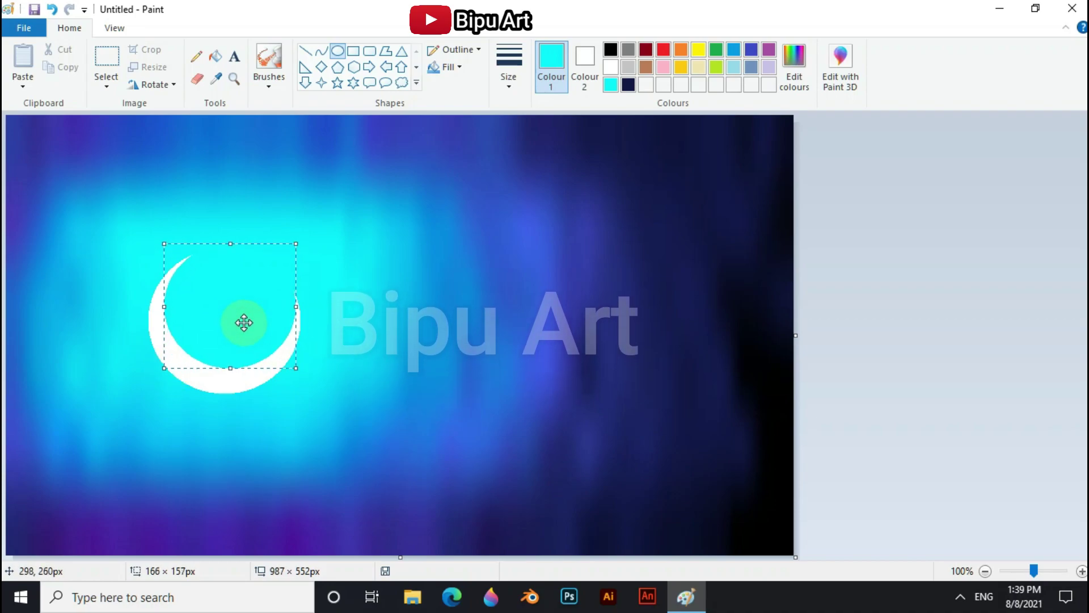
left_click(394, 313)
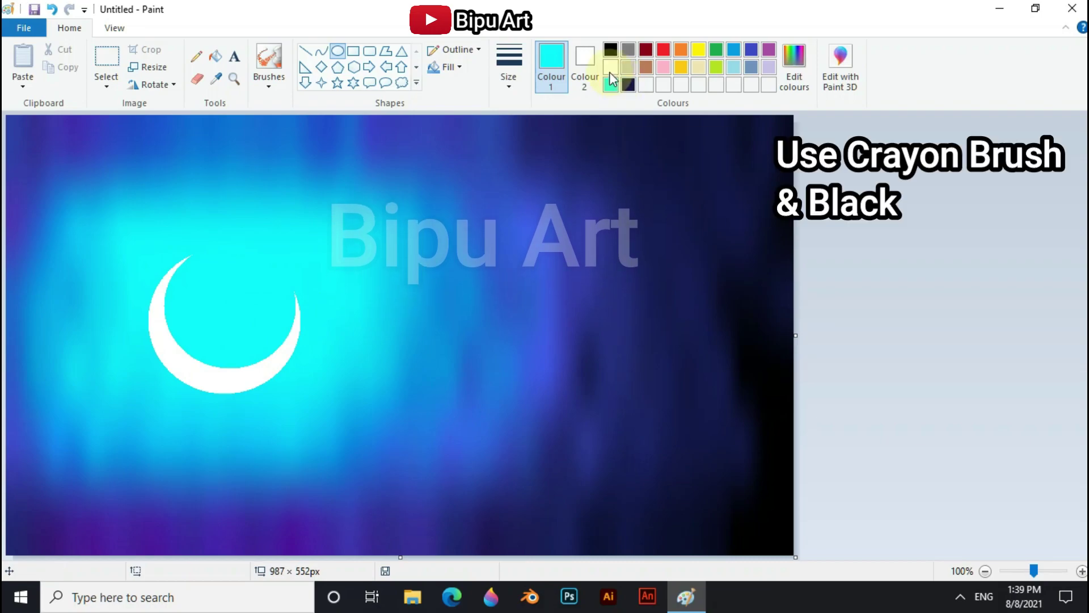
Step: Paint black land with low hills across the canvas's lower edge using the Crayon brush at its second size, leaving a winding path unpainted
left_click(611, 49)
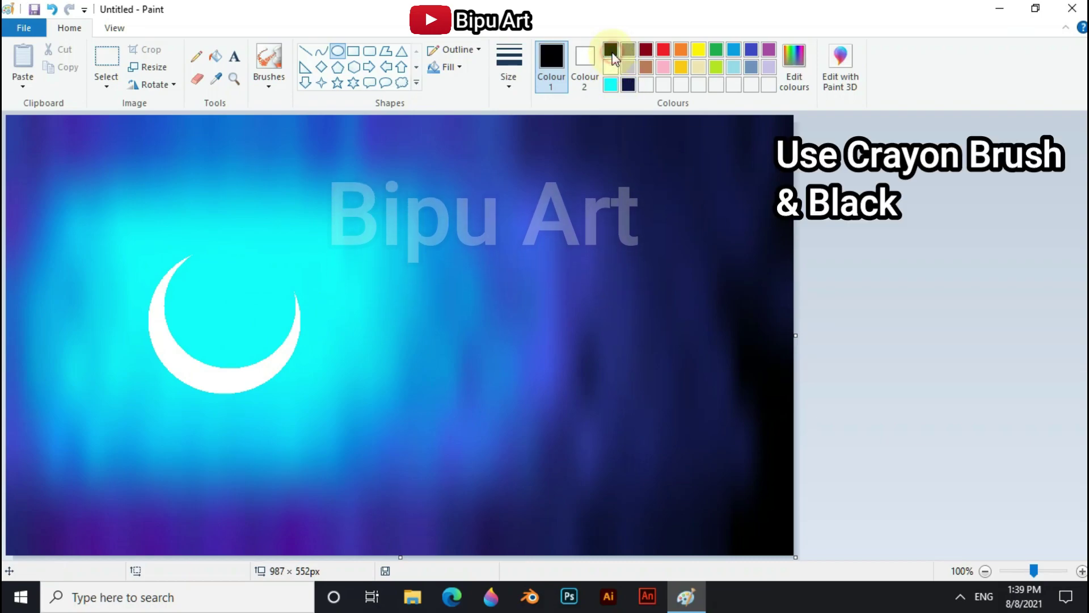
left_click(270, 80)
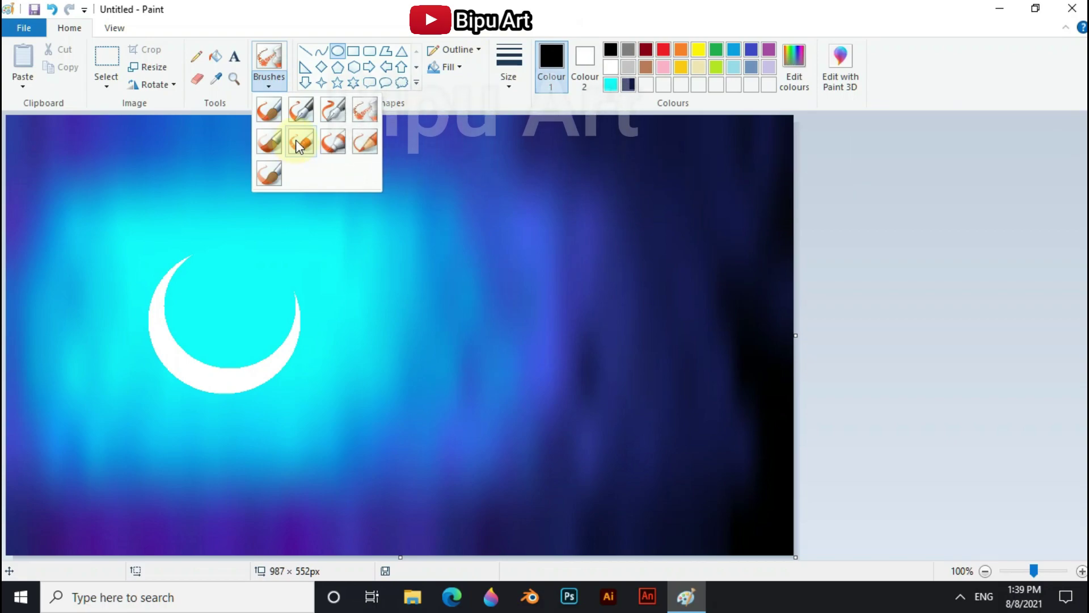
left_click(268, 110)
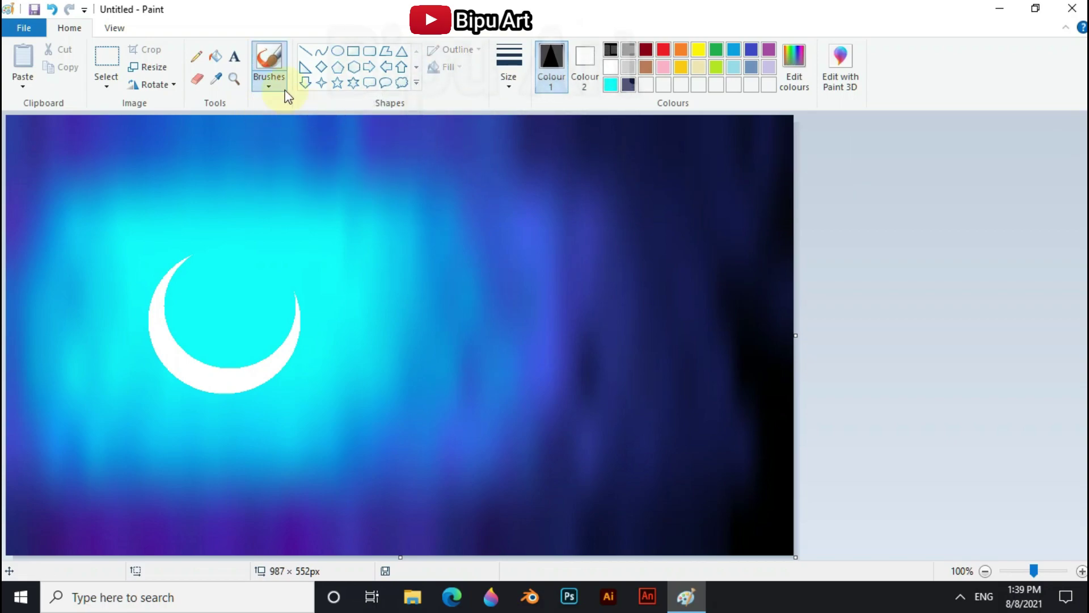
left_click(284, 90)
left_click(301, 141)
left_click(509, 65)
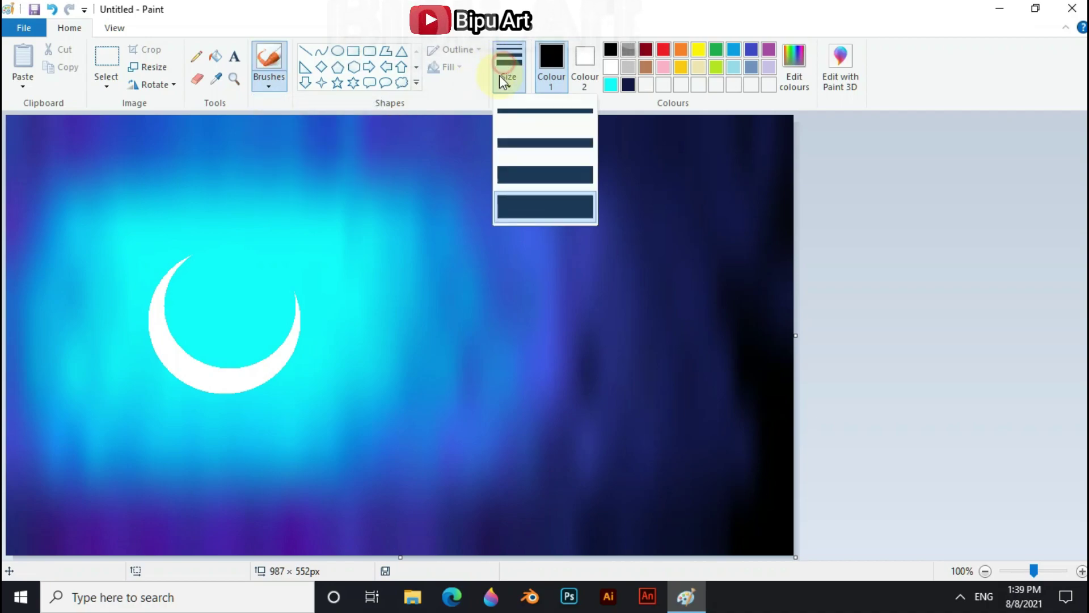
left_click(507, 141)
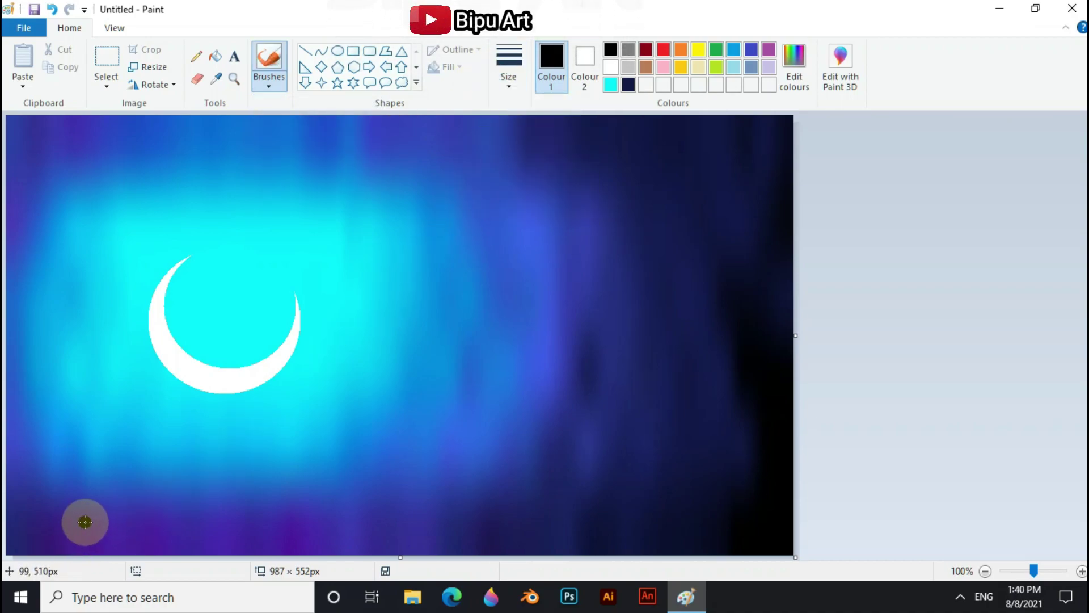
mouse_move(11, 487)
left_mouse_down()
mouse_move(180, 484)
mouse_move(88, 543)
mouse_move(130, 520)
mouse_move(109, 490)
mouse_move(65, 522)
mouse_move(66, 544)
left_mouse_up()
mouse_move(48, 472)
left_mouse_down()
mouse_move(241, 469)
mouse_move(169, 489)
mouse_move(146, 516)
mouse_move(185, 488)
mouse_move(174, 519)
mouse_move(143, 550)
mouse_move(285, 479)
mouse_move(257, 473)
mouse_move(303, 472)
mouse_move(258, 491)
mouse_move(397, 539)
mouse_move(379, 551)
mouse_move(320, 491)
mouse_move(379, 494)
mouse_move(296, 474)
mouse_move(387, 485)
mouse_move(438, 528)
mouse_move(396, 538)
mouse_move(421, 495)
mouse_move(446, 483)
mouse_move(548, 468)
mouse_move(362, 481)
mouse_move(601, 466)
mouse_move(529, 467)
mouse_move(544, 457)
mouse_move(477, 492)
mouse_move(558, 488)
mouse_move(773, 436)
mouse_move(521, 519)
mouse_move(557, 546)
mouse_move(710, 460)
mouse_move(713, 443)
mouse_move(775, 467)
mouse_move(489, 531)
left_mouse_up()
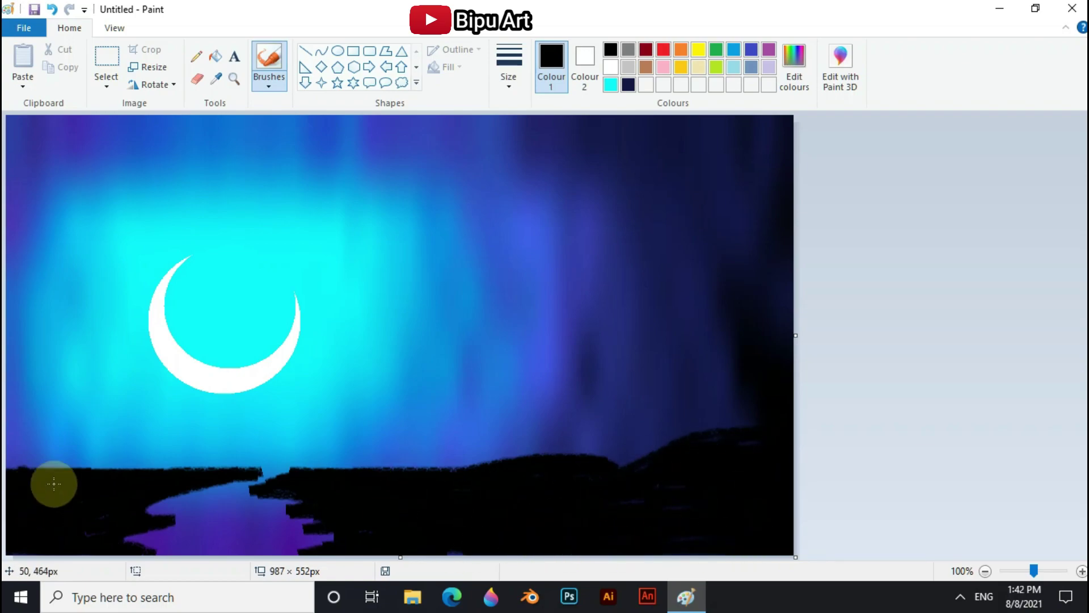
Step: Refine the path's far end and uneven edges with black Crayon strokes at the thinnest size
left_click(509, 79)
left_click(503, 112)
mouse_move(309, 464)
left_mouse_down()
mouse_move(249, 491)
mouse_move(324, 521)
left_mouse_up()
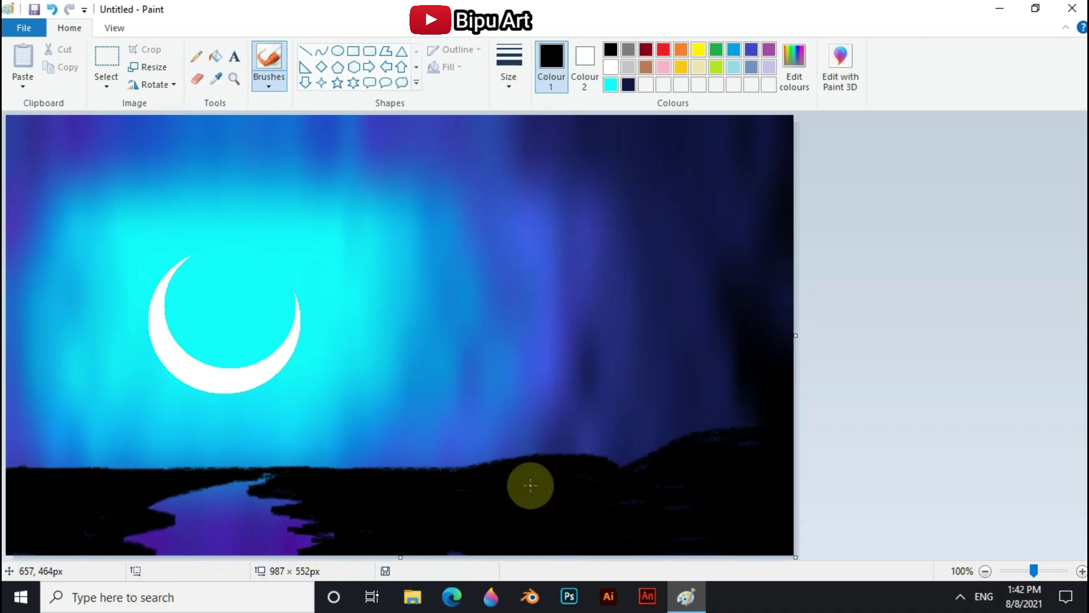
Step: Mix a dark green (red 0, green 55, blue 14) and paint grass strokes over the black land and hills on both sides of the path
left_click(785, 73)
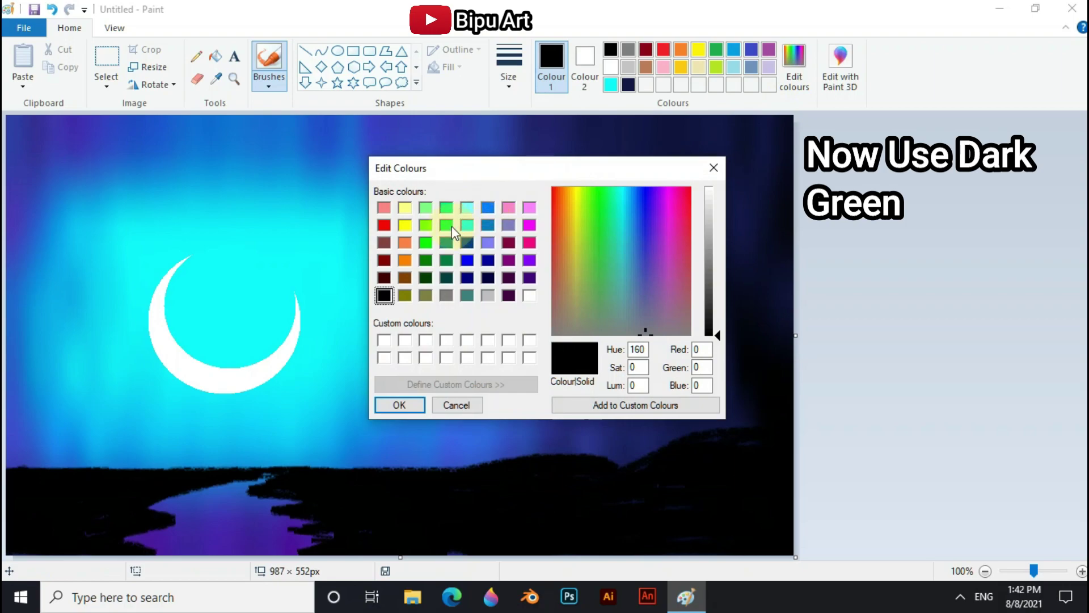
left_click(446, 225)
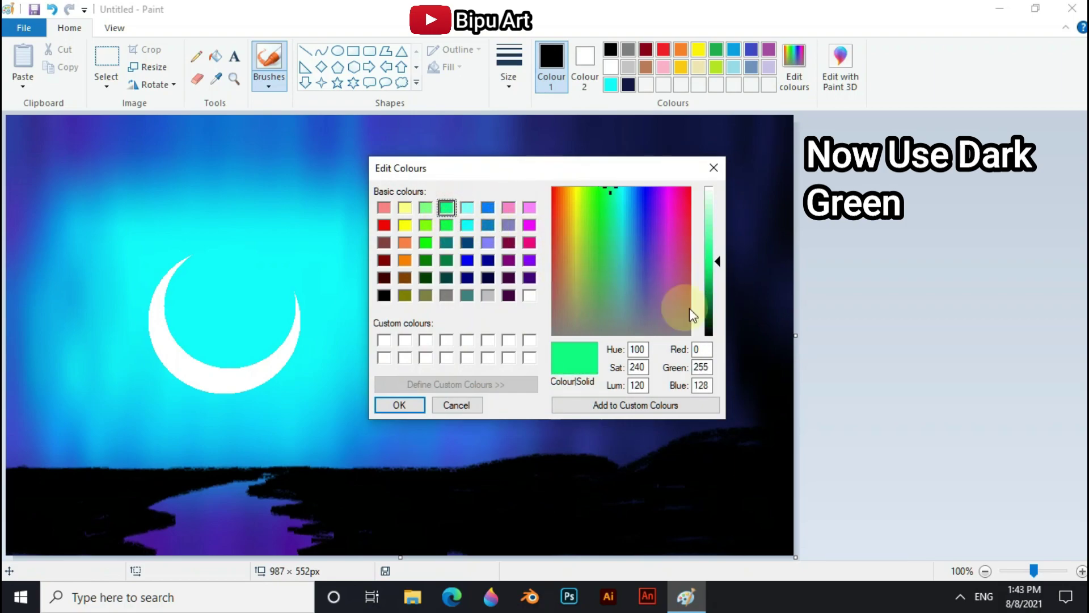
left_click(448, 227)
left_click_drag(715, 274, 717, 319)
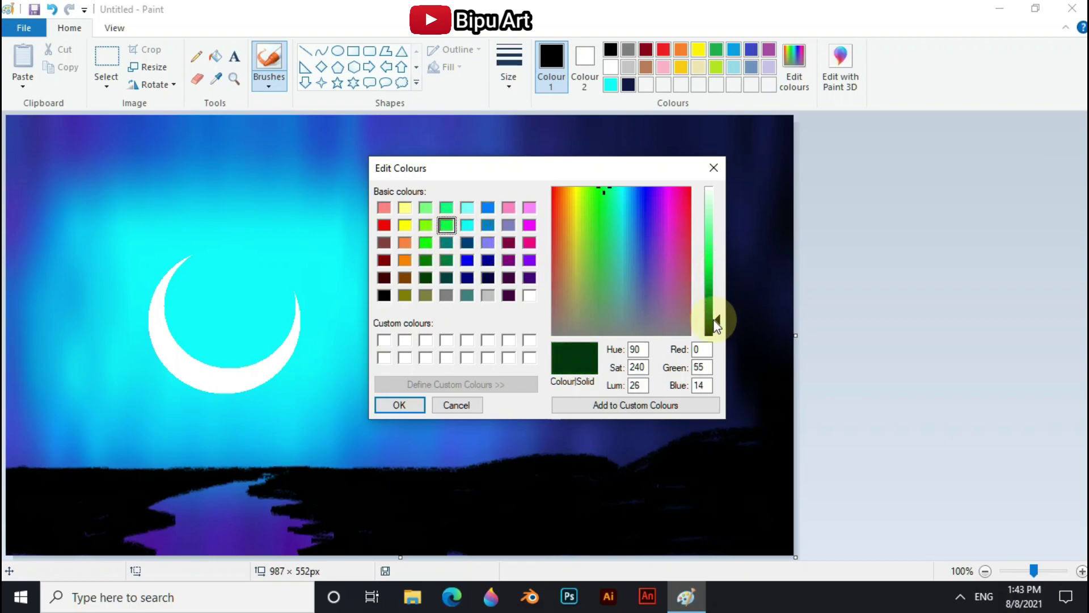
left_click(400, 404)
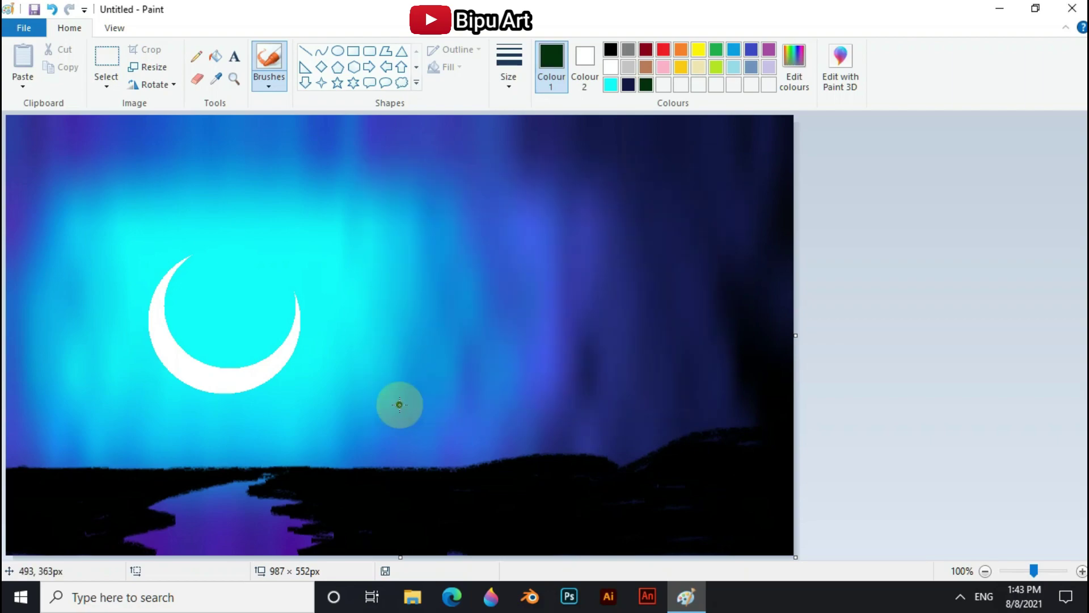
mouse_move(73, 473)
left_mouse_down()
mouse_move(20, 477)
mouse_move(231, 474)
mouse_move(131, 490)
mouse_move(116, 509)
mouse_move(153, 512)
mouse_move(113, 516)
mouse_move(165, 518)
mouse_move(109, 540)
left_mouse_up()
mouse_move(253, 489)
left_mouse_down()
mouse_move(301, 478)
mouse_move(301, 504)
mouse_move(339, 499)
mouse_move(304, 526)
mouse_move(391, 539)
mouse_move(323, 524)
mouse_move(339, 485)
mouse_move(481, 472)
mouse_move(462, 483)
mouse_move(586, 460)
mouse_move(623, 476)
mouse_move(714, 436)
mouse_move(653, 488)
mouse_move(673, 496)
mouse_move(670, 509)
mouse_move(591, 496)
mouse_move(717, 492)
mouse_move(591, 517)
mouse_move(420, 498)
mouse_move(391, 468)
mouse_move(476, 524)
left_mouse_up()
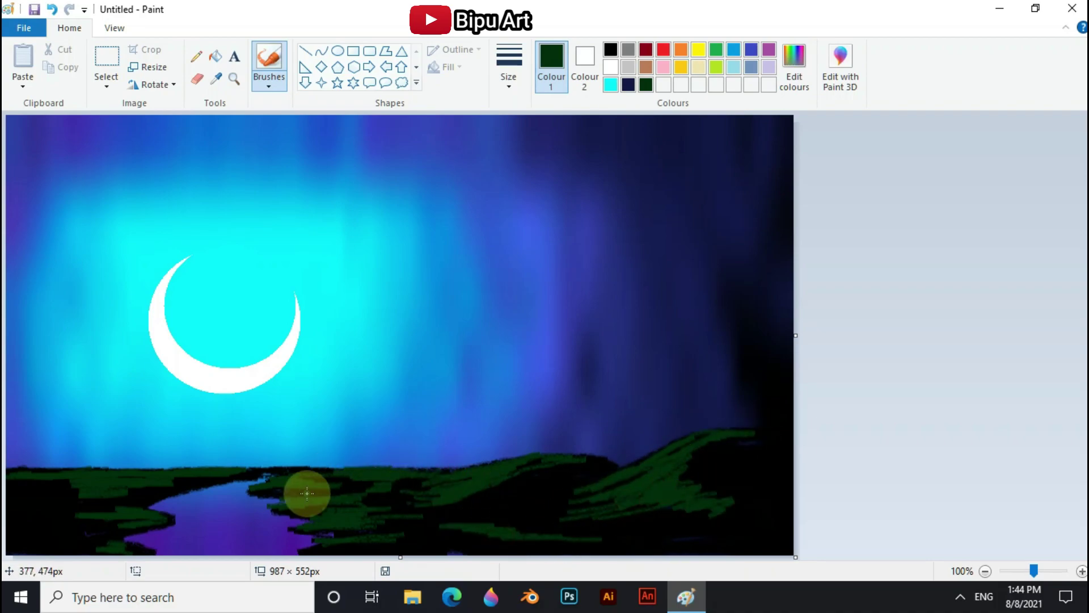
Step: Mix a dark brown (red 77, green 48, blue 32) and fill the whole winding path with it
left_click(645, 67)
left_click(811, 72)
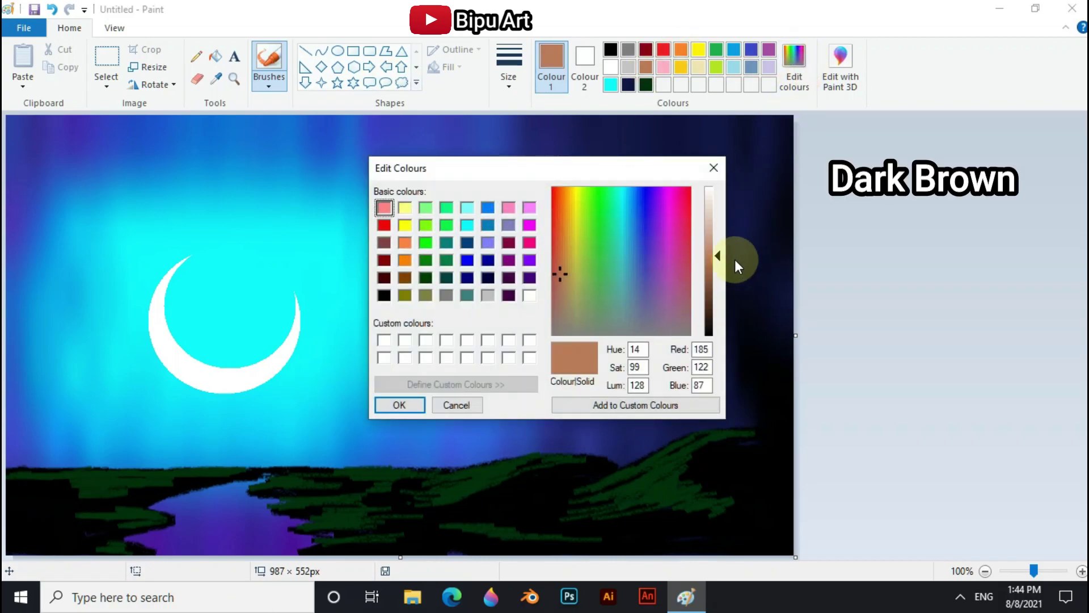
left_click_drag(713, 283, 714, 305)
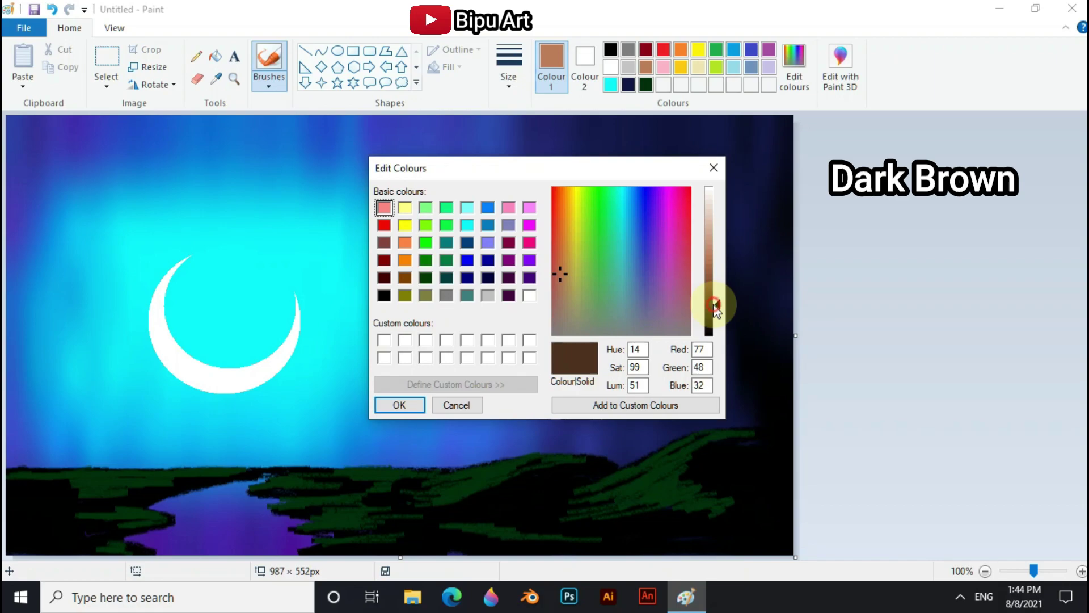
left_click(400, 404)
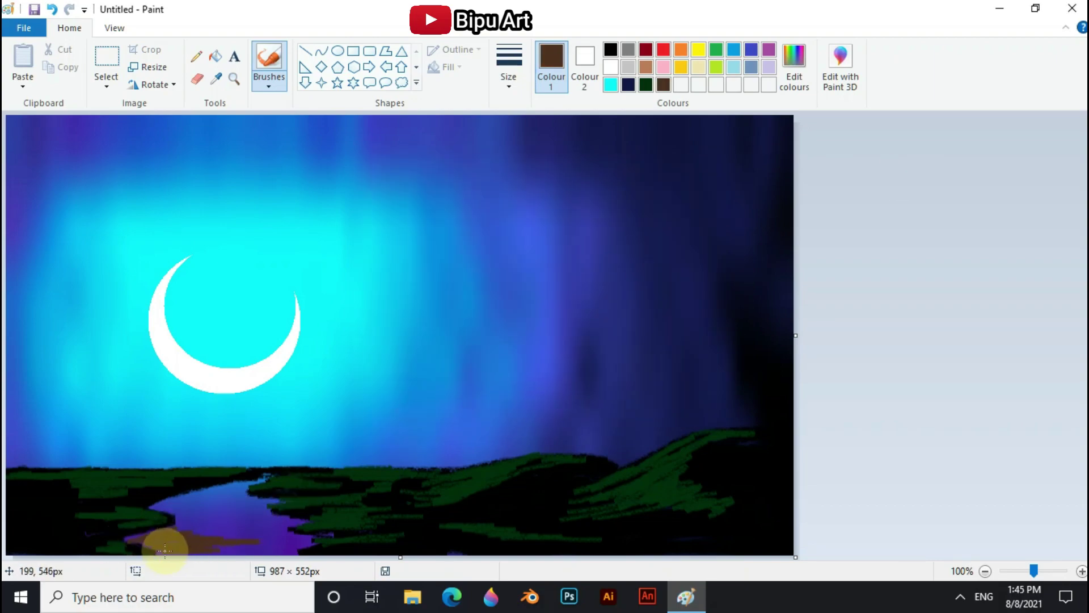
mouse_move(193, 503)
left_mouse_down()
mouse_move(233, 486)
mouse_move(162, 505)
mouse_move(185, 508)
mouse_move(154, 510)
mouse_move(193, 505)
mouse_move(126, 539)
mouse_move(160, 506)
mouse_move(190, 514)
mouse_move(255, 500)
mouse_move(229, 488)
mouse_move(294, 469)
mouse_move(241, 488)
mouse_move(293, 520)
left_mouse_up()
mouse_move(212, 554)
left_mouse_down()
mouse_move(237, 501)
mouse_move(244, 517)
mouse_move(222, 486)
mouse_move(261, 479)
mouse_move(244, 516)
mouse_move(133, 539)
left_mouse_up()
mouse_move(274, 548)
left_mouse_down()
mouse_move(204, 534)
mouse_move(207, 506)
mouse_move(193, 527)
mouse_move(280, 521)
mouse_move(277, 500)
mouse_move(249, 532)
mouse_move(211, 517)
mouse_move(256, 516)
mouse_move(297, 539)
mouse_move(305, 519)
mouse_move(187, 498)
mouse_move(184, 523)
mouse_move(138, 542)
mouse_move(281, 530)
mouse_move(321, 538)
mouse_move(244, 488)
left_mouse_up()
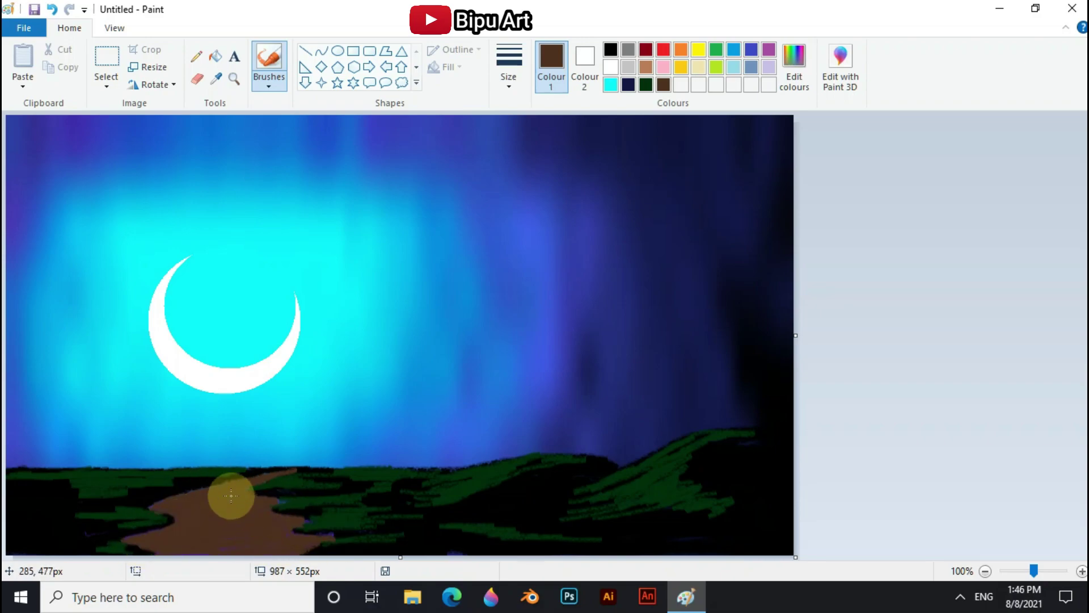
left_click(794, 68)
left_click_drag(714, 294, 714, 319)
left_click(397, 404)
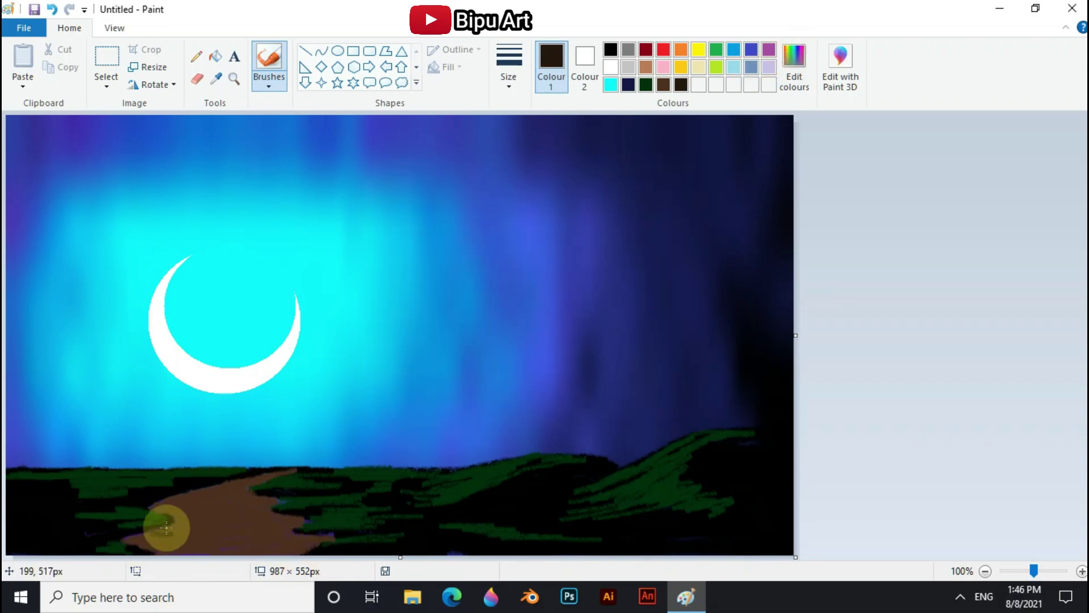
Step: Mix a medium dark brown (red 109, green 67, blue 46) and paint it over the inner part of the path
left_click(794, 63)
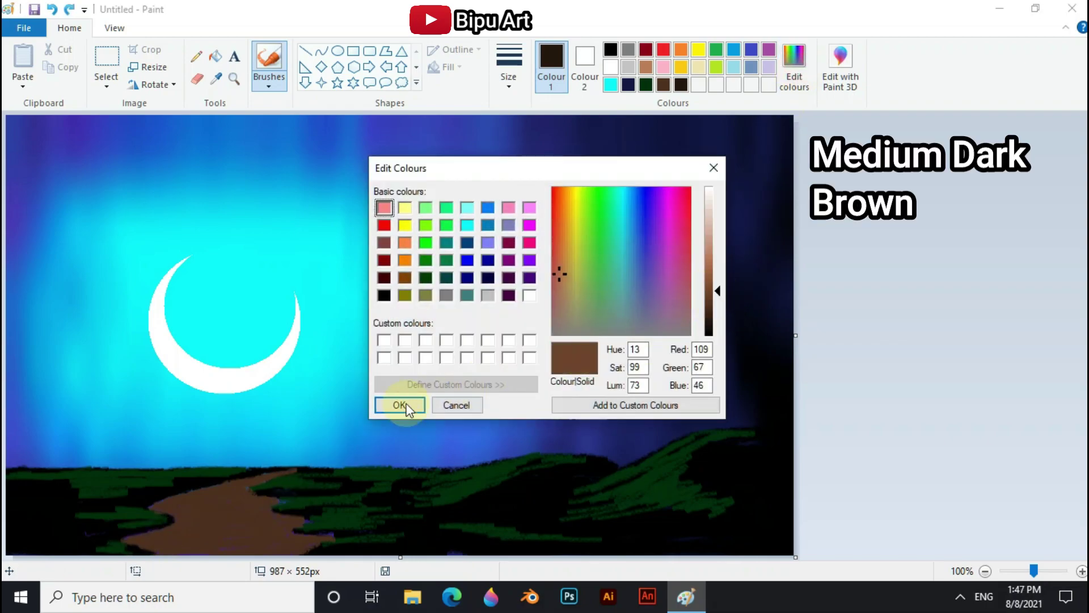
left_click(401, 405)
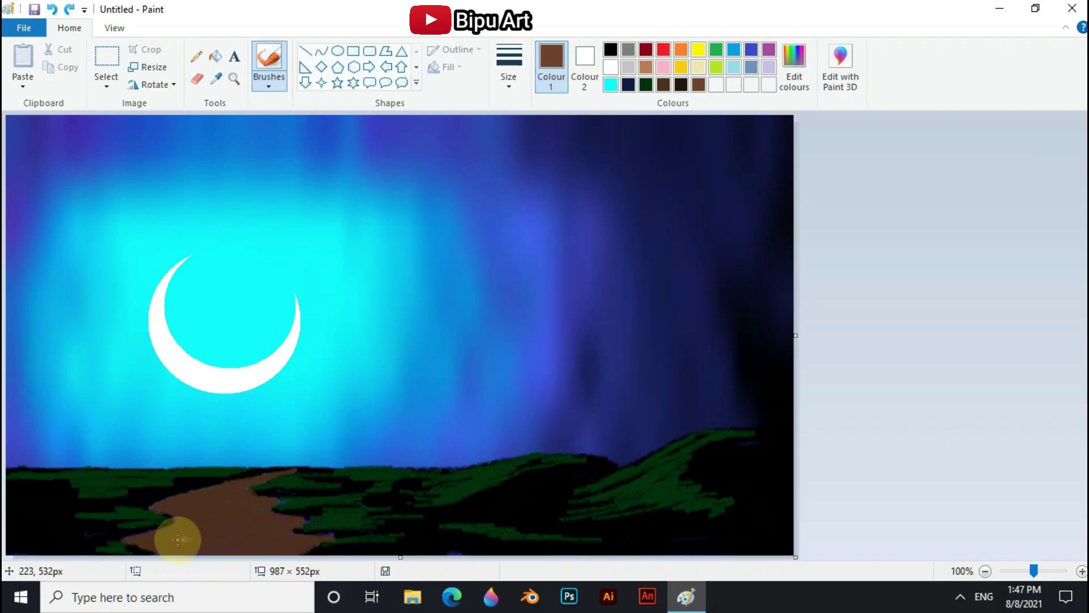
mouse_move(157, 540)
left_mouse_down()
mouse_move(197, 513)
mouse_move(184, 506)
mouse_move(224, 496)
mouse_move(254, 502)
mouse_move(201, 518)
mouse_move(176, 543)
mouse_move(210, 534)
mouse_move(200, 502)
mouse_move(253, 550)
mouse_move(246, 529)
mouse_move(300, 540)
mouse_move(222, 553)
mouse_move(202, 511)
mouse_move(230, 493)
mouse_move(248, 507)
mouse_move(168, 510)
mouse_move(184, 519)
mouse_move(178, 542)
mouse_move(144, 541)
mouse_move(286, 532)
mouse_move(269, 500)
mouse_move(170, 499)
mouse_move(243, 477)
mouse_move(172, 524)
mouse_move(211, 499)
left_mouse_up()
Step: Mix a lighter brown (red 179, green 111, blue 74) and add highlight strokes along the middle of the path
left_click(795, 56)
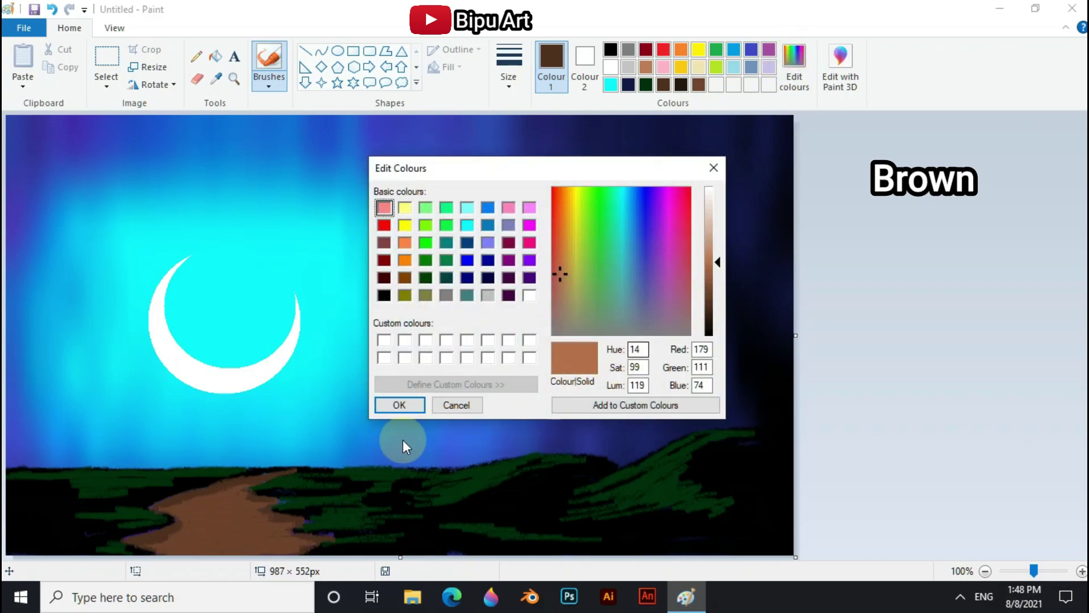
left_click(391, 405)
mouse_move(207, 499)
left_mouse_down()
mouse_move(240, 532)
mouse_move(216, 549)
mouse_move(193, 547)
mouse_move(233, 525)
mouse_move(205, 502)
mouse_move(193, 541)
mouse_move(221, 526)
mouse_move(242, 490)
mouse_move(257, 522)
mouse_move(204, 533)
mouse_move(190, 512)
mouse_move(190, 552)
mouse_move(215, 536)
mouse_move(273, 538)
mouse_move(295, 524)
left_mouse_up()
Step: Paint medium green (red 0, green 117, blue 30) highlights on the hill crests, horizon and path-side grass with the Natural pencil brush
left_click(269, 85)
left_click(270, 110)
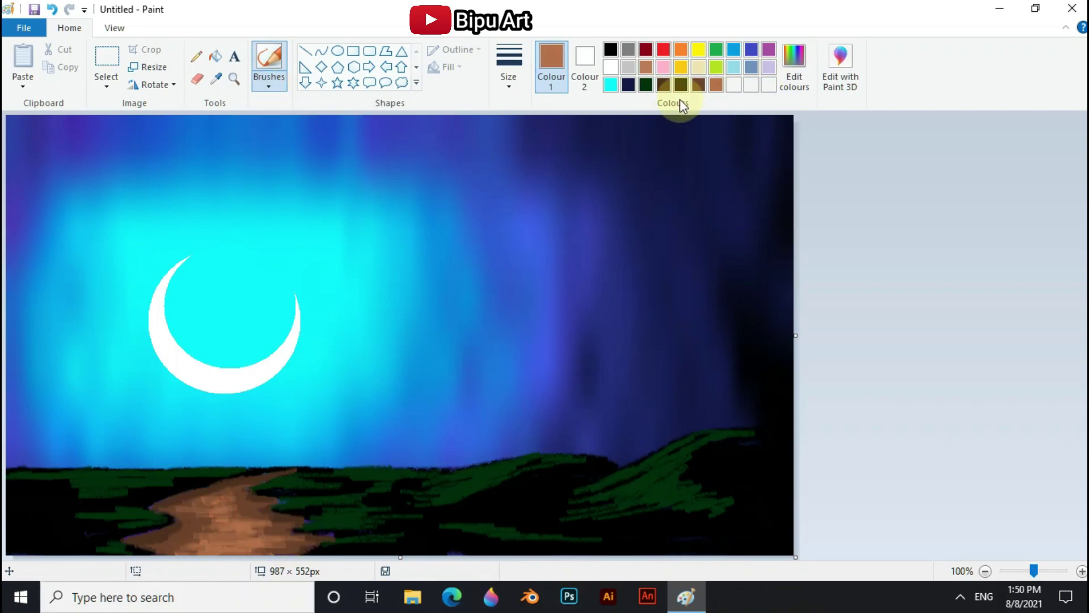
left_click(809, 76)
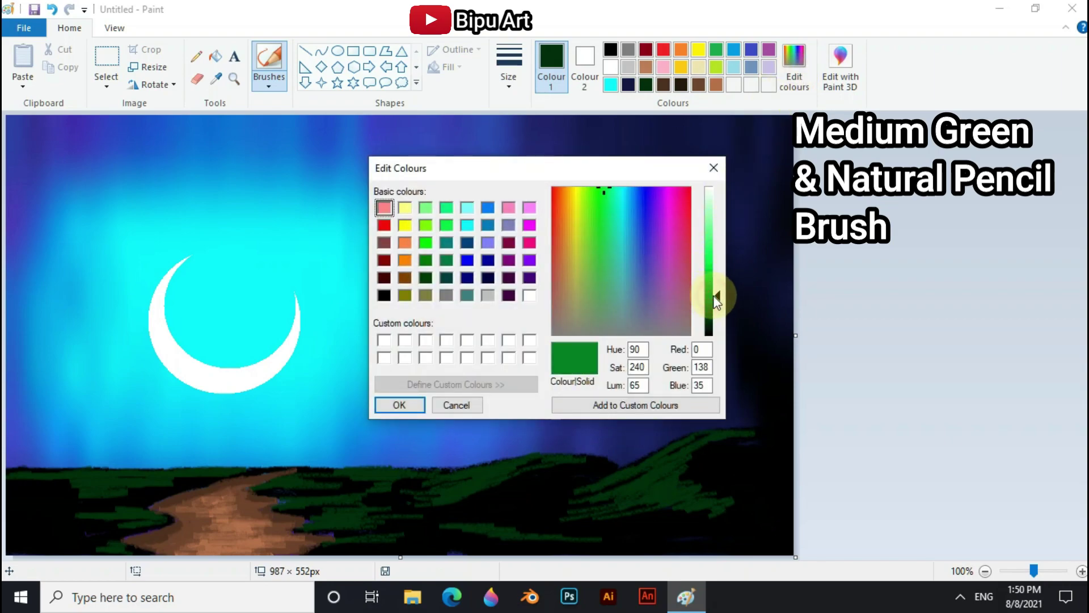
left_click_drag(715, 301, 714, 306)
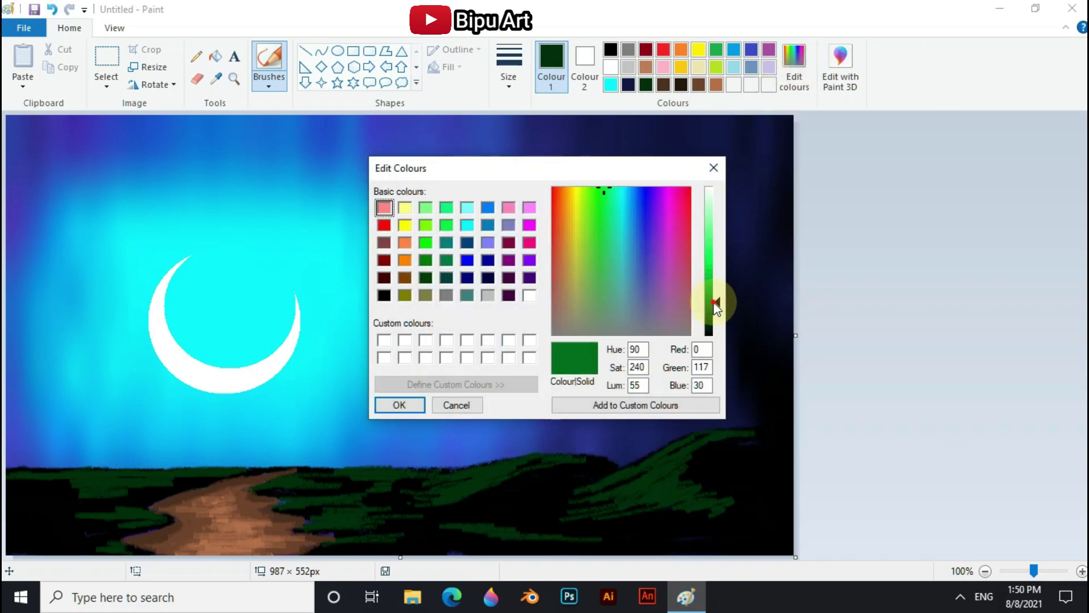
left_click(400, 405)
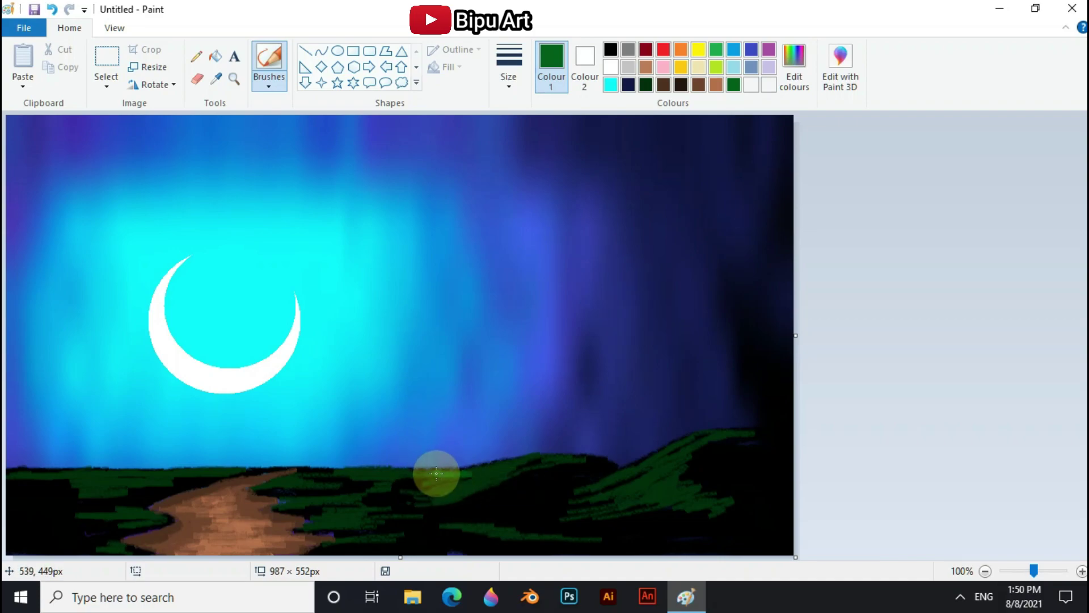
mouse_move(477, 467)
left_mouse_down()
mouse_move(526, 454)
mouse_move(591, 493)
mouse_move(649, 462)
mouse_move(760, 429)
left_mouse_up()
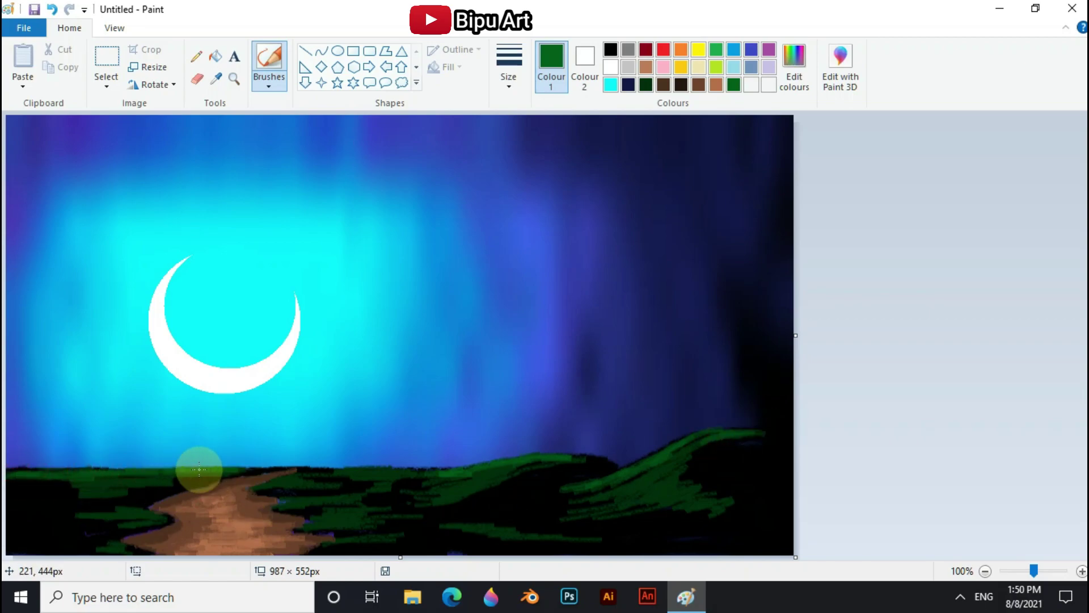
left_click_drag(161, 515, 97, 511)
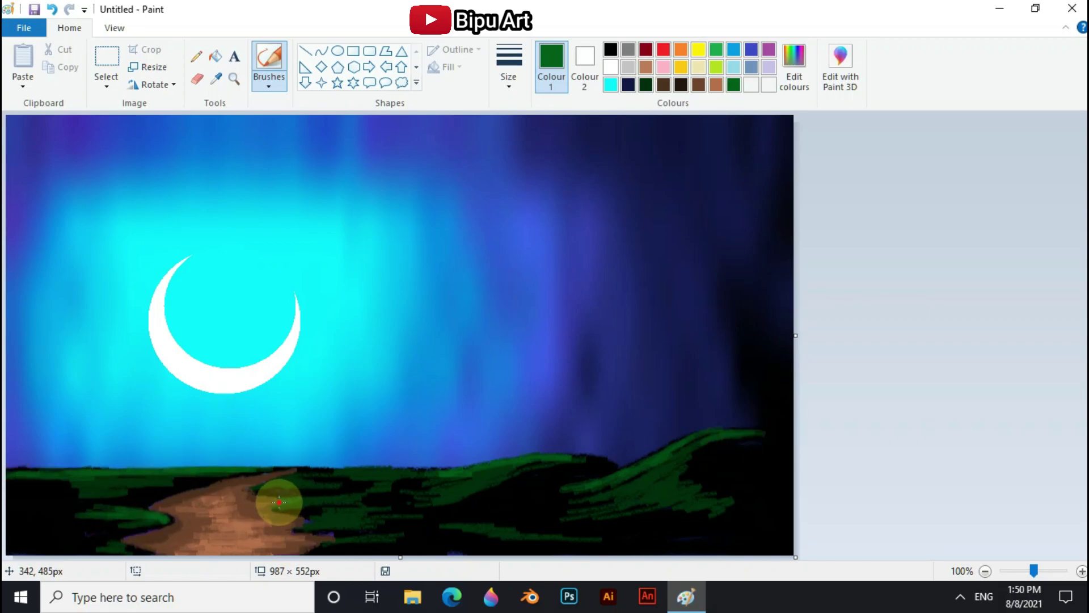
mouse_move(266, 484)
left_mouse_down()
mouse_move(372, 474)
mouse_move(311, 523)
mouse_move(427, 540)
left_mouse_up()
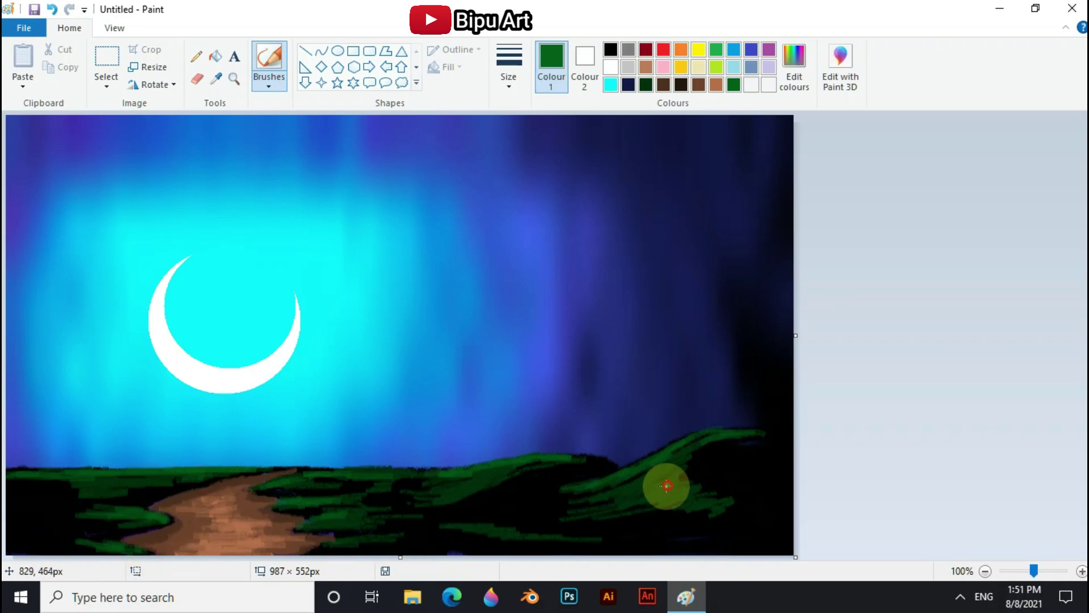
Step: Mix a very dark green (red 0, green 40, blue 11) and blend it over the black areas of the hills and grass
left_click(794, 68)
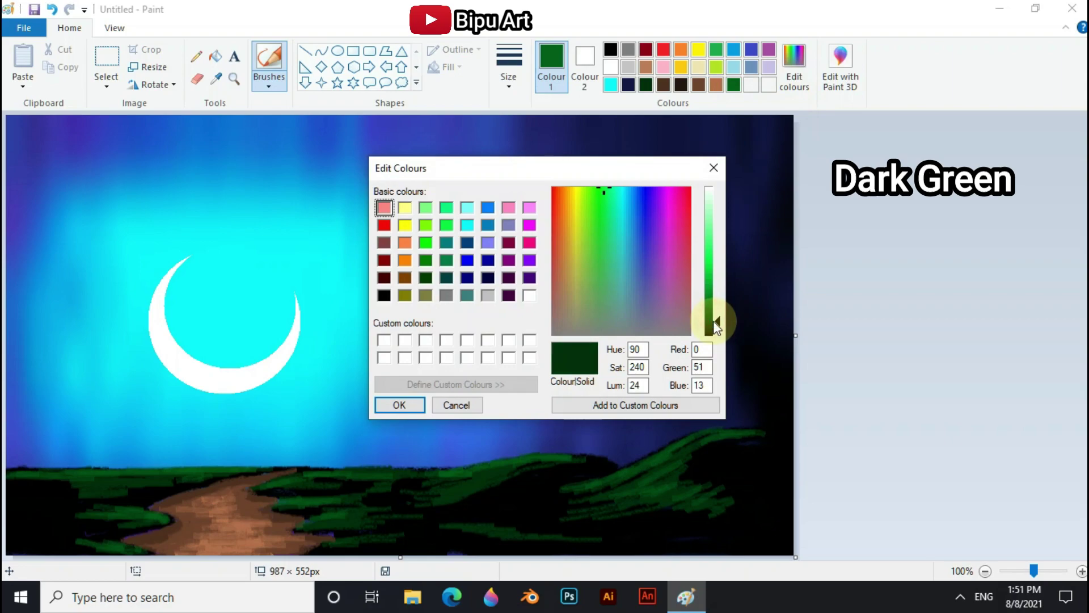
left_click(413, 405)
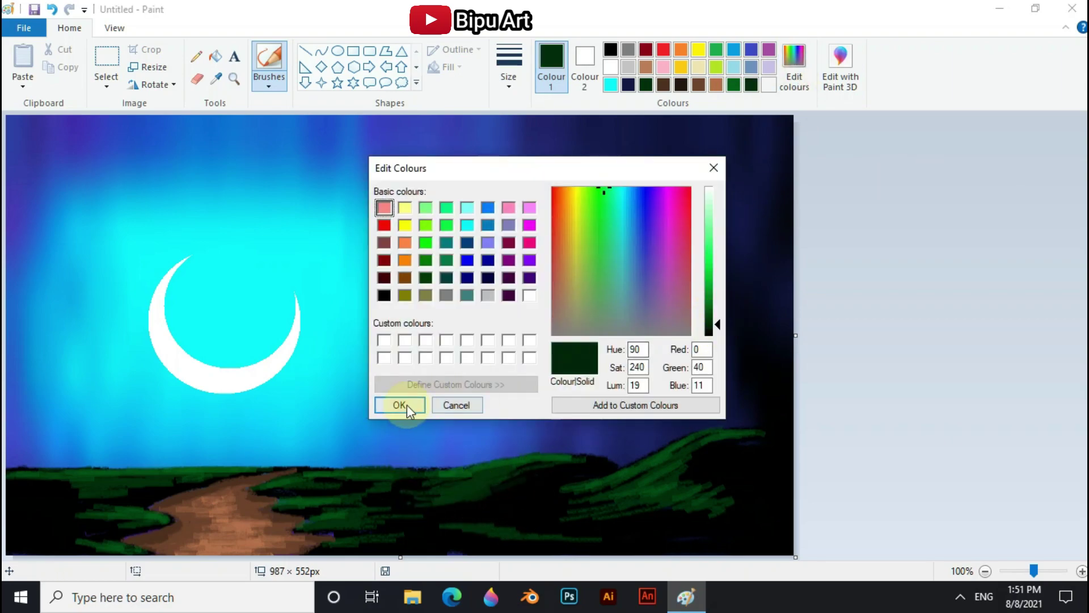
left_click(400, 404)
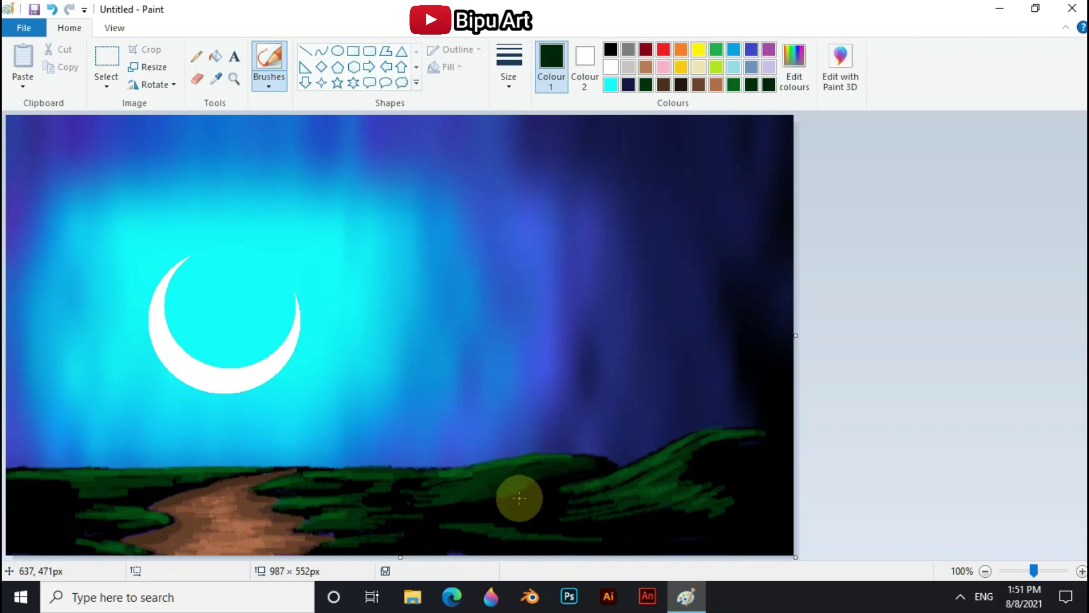
mouse_move(611, 522)
left_mouse_down()
mouse_move(574, 490)
mouse_move(761, 439)
mouse_move(733, 485)
mouse_move(742, 488)
mouse_move(576, 545)
left_mouse_up()
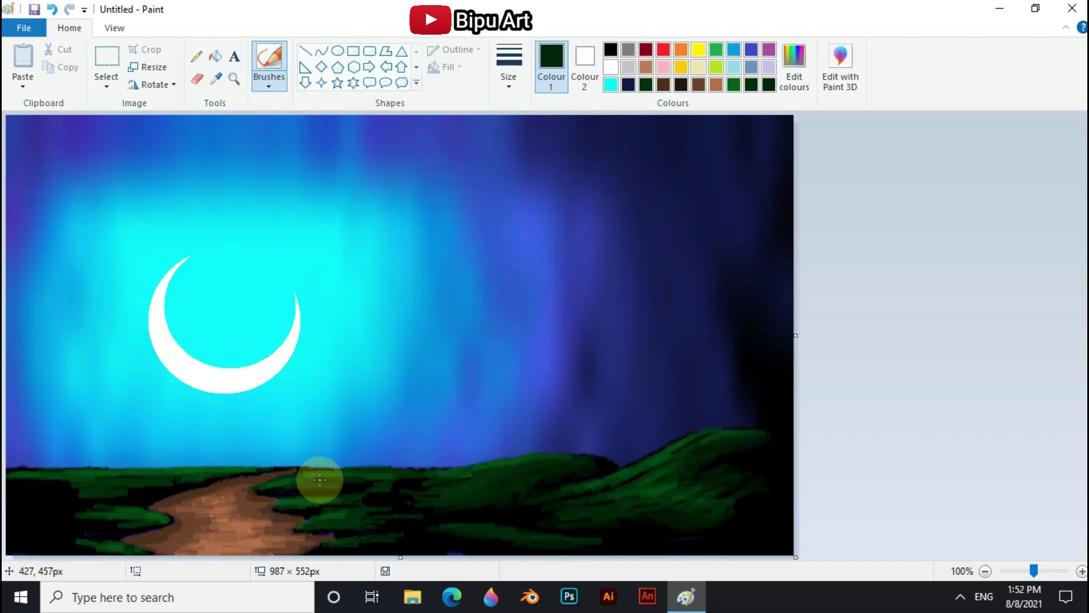
mouse_move(335, 504)
left_mouse_down()
mouse_move(366, 504)
mouse_move(323, 528)
mouse_move(407, 486)
mouse_move(379, 505)
mouse_move(456, 533)
left_mouse_up()
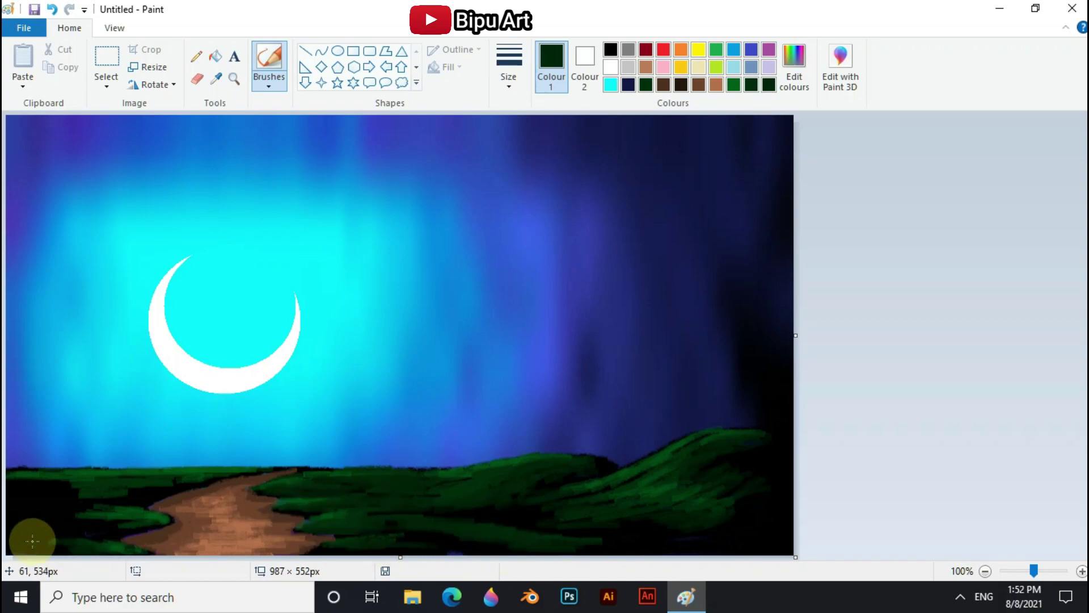
left_click_drag(127, 513, 53, 514)
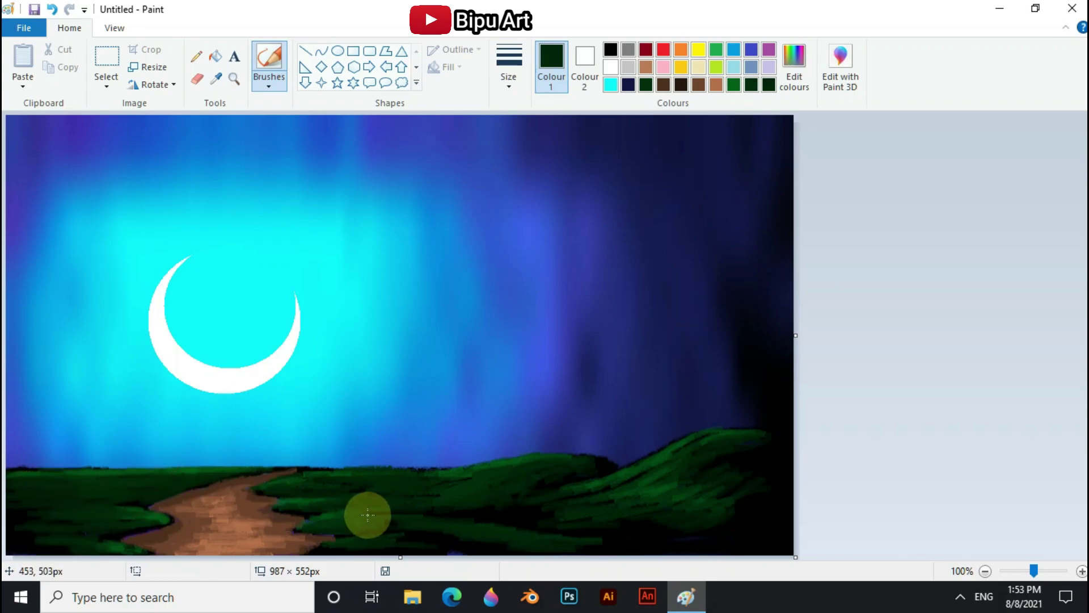
Step: Try shading the winding path with a brush stroke at the second brush size
left_click(509, 65)
left_click(545, 141)
left_click_drag(196, 514, 212, 518)
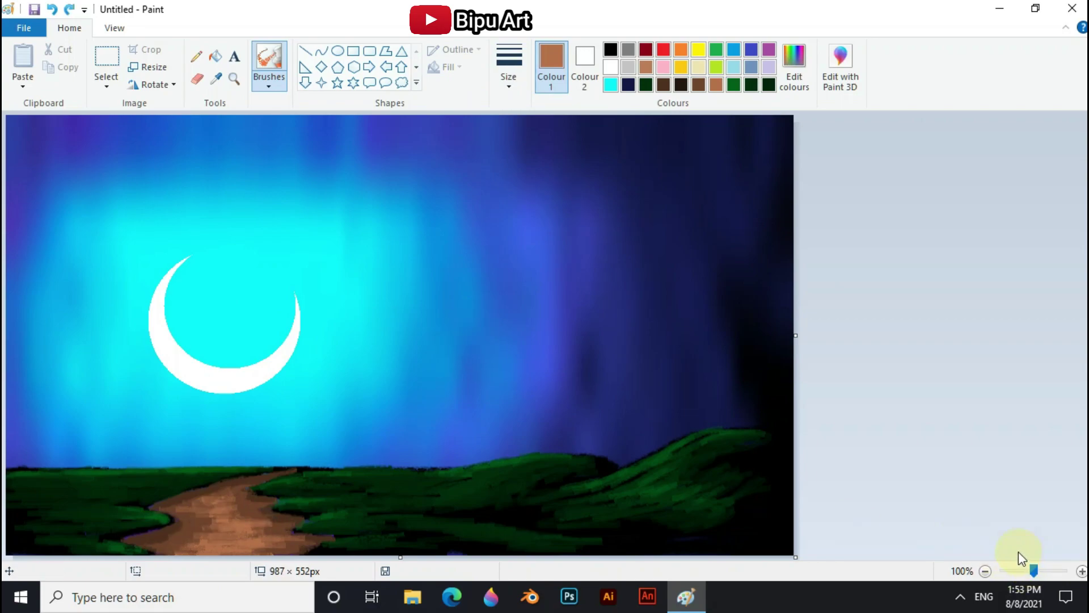
Step: Brush medium green highlights along the crests of the right-hand hills and the grass to the left of the path
left_click(268, 85)
left_click(272, 109)
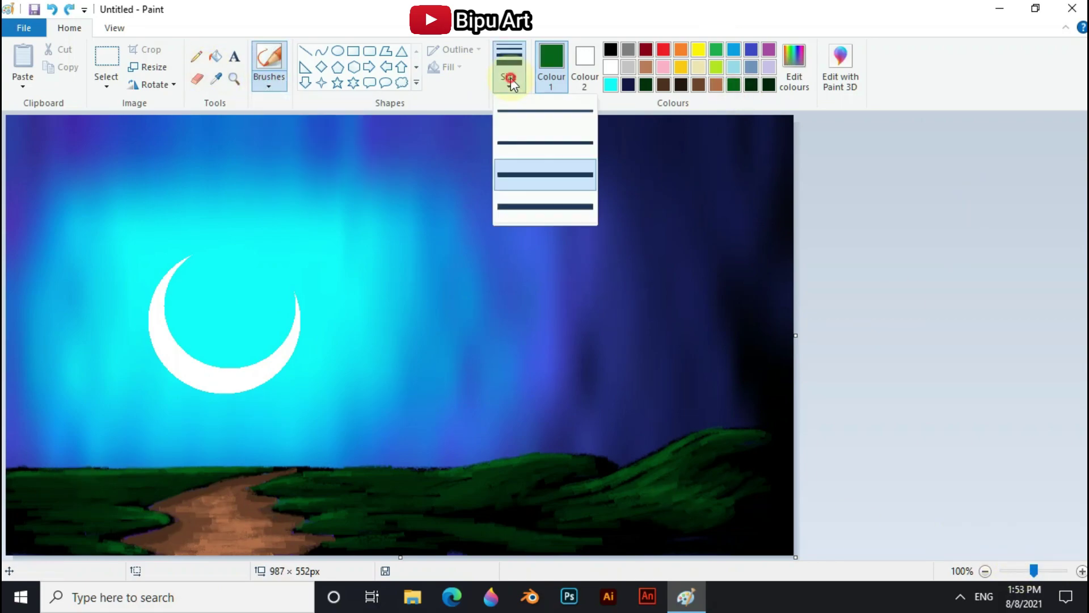
left_click_drag(591, 456, 768, 428)
mouse_move(154, 478)
left_mouse_down()
mouse_move(80, 509)
mouse_move(68, 538)
mouse_move(46, 499)
left_mouse_up()
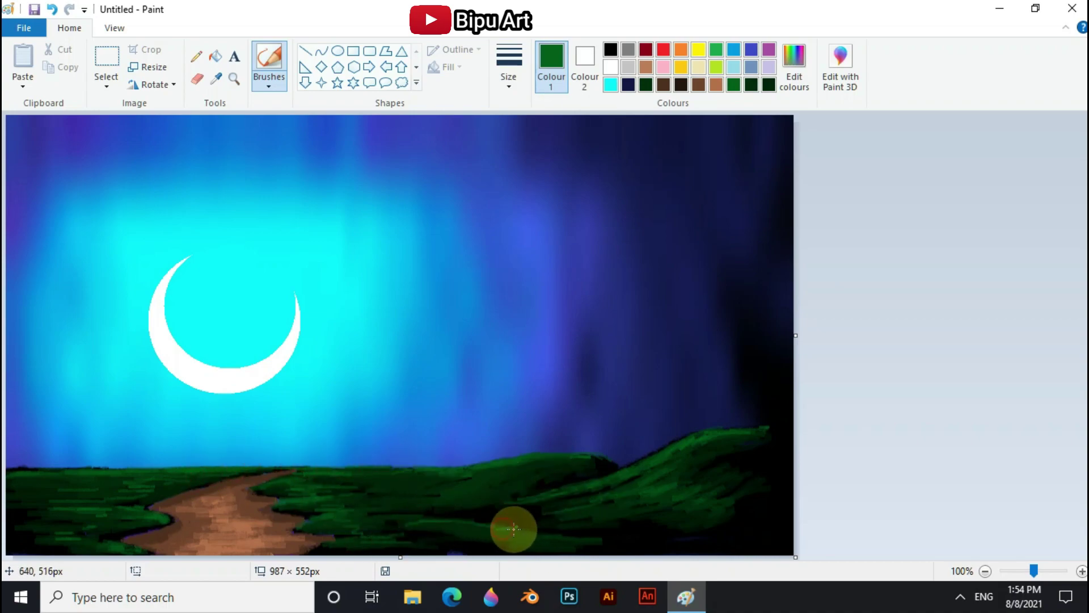
Step: Brush black shading along both edges of the winding path where it meets the grass
left_click(610, 49)
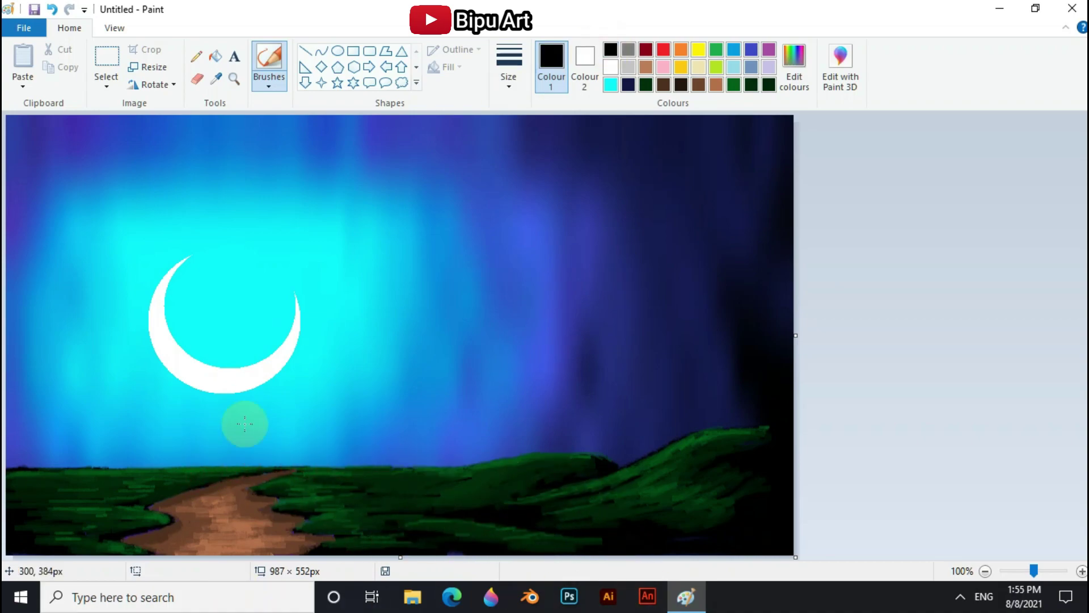
left_click(146, 507)
left_click(253, 478)
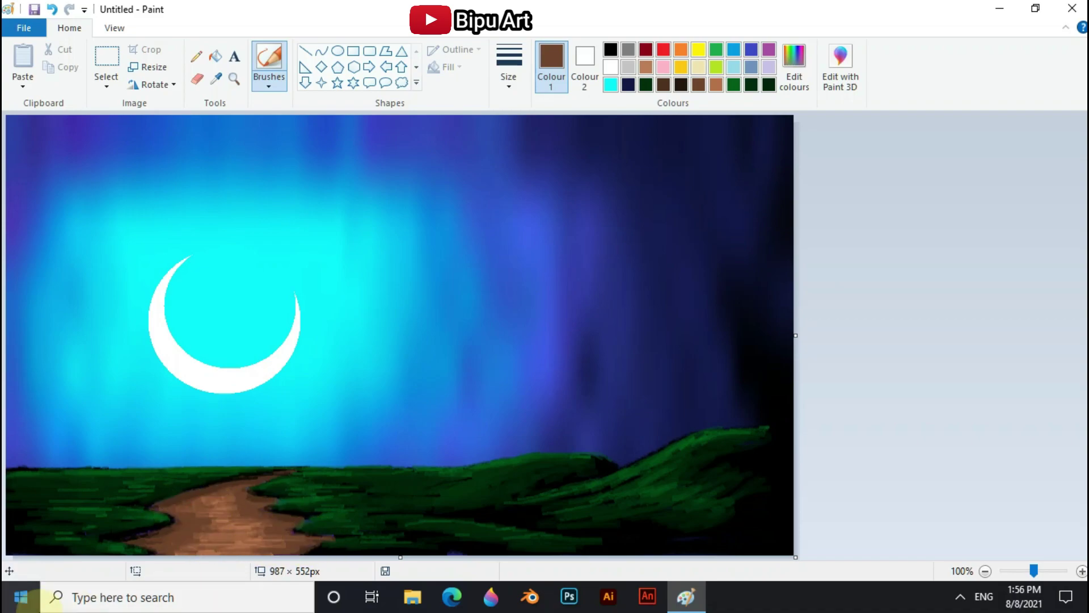
Step: Draw two black lamppost poles left of the path, one tall and thick, one short and thin, using the Line shape with a solid colour outline
left_click(305, 51)
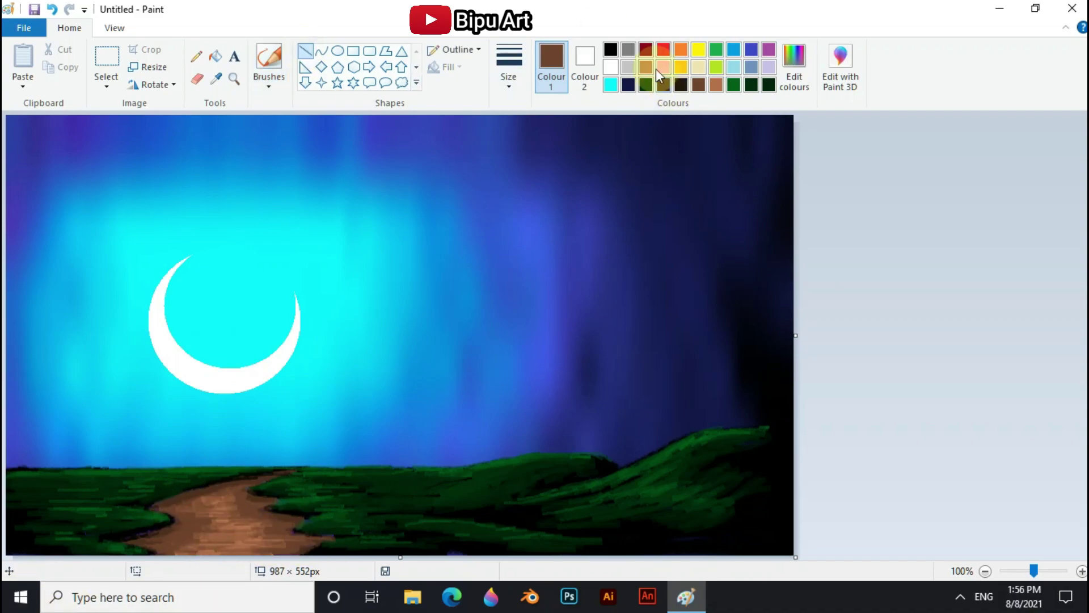
left_click(610, 49)
left_click_drag(83, 287, 76, 466)
left_click(453, 49)
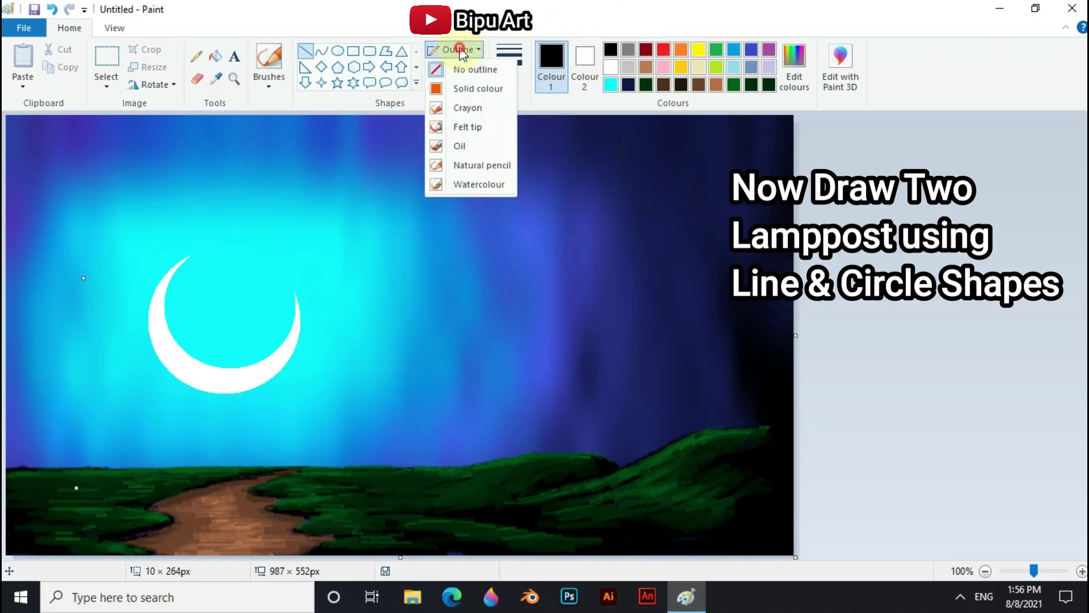
left_click(459, 91)
left_click_drag(80, 278, 79, 271)
left_click_drag(76, 488, 80, 499)
left_click_drag(85, 274, 85, 501)
left_click_drag(134, 364, 134, 478)
left_click_drag(83, 272, 84, 500)
Step: Draw a black-outlined oval lamp on top of each pole and fill both lamps with yellow
left_click(337, 50)
left_click_drag(71, 252, 95, 279)
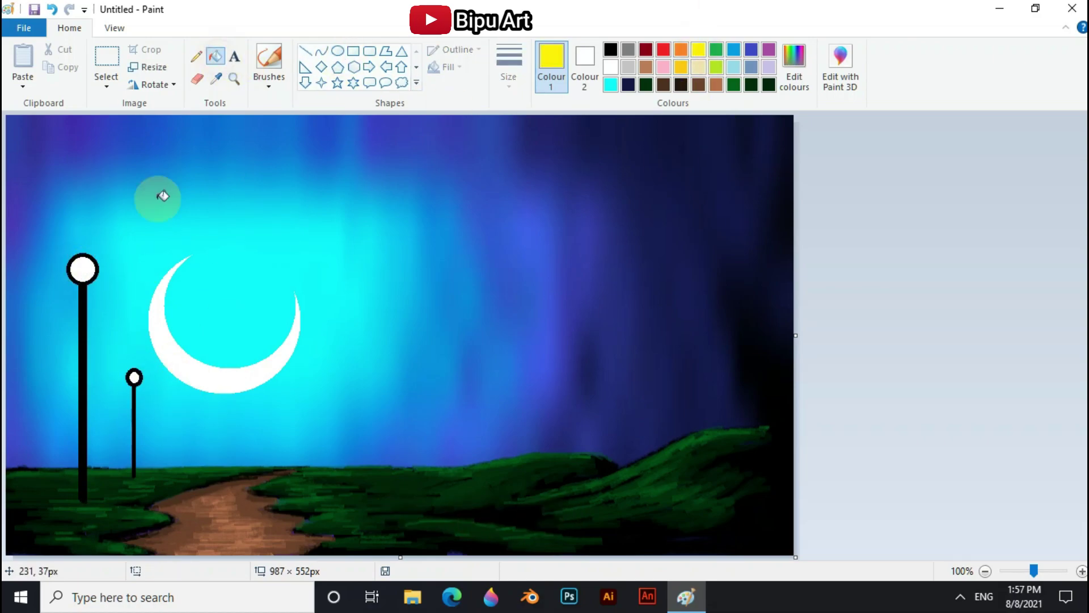
Step: Brush black shadows onto the grass at the bases of both lampposts
left_click(645, 85)
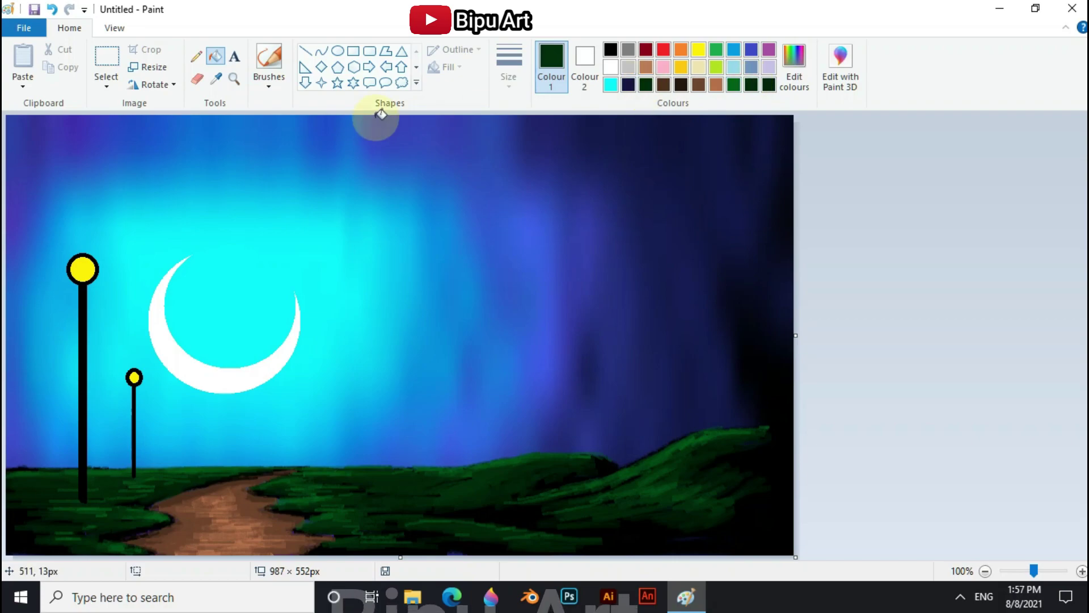
left_click(269, 85)
left_click(263, 104)
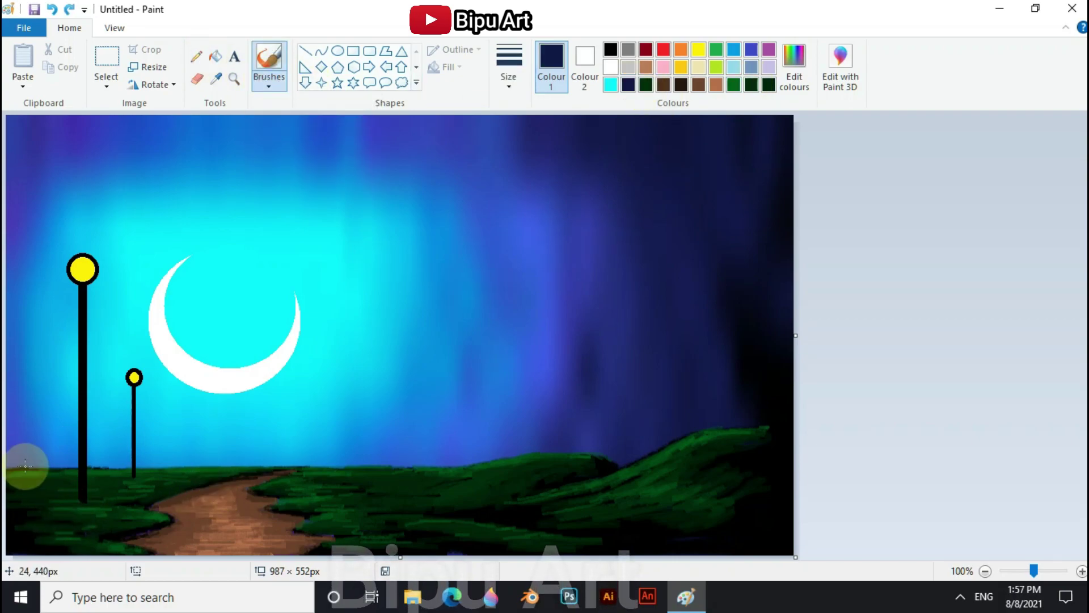
left_click(610, 49)
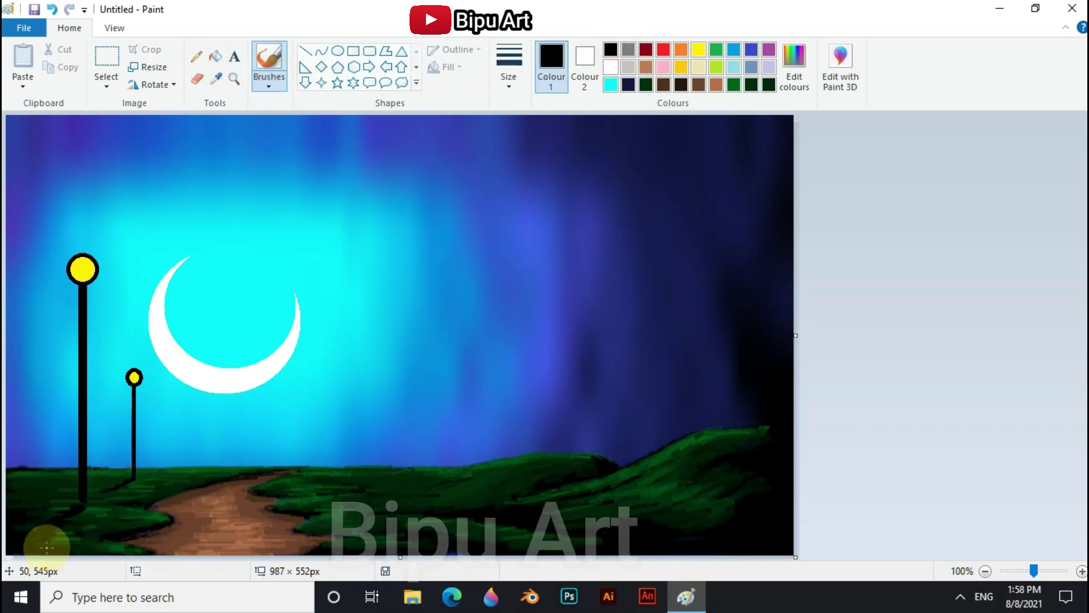
Step: Add black caps above and collars below both yellow lamps with short strokes of the Line shape
left_click(305, 51)
mouse_move(72, 286)
left_mouse_down()
mouse_move(83, 287)
mouse_move(93, 251)
left_mouse_up()
left_click(80, 311)
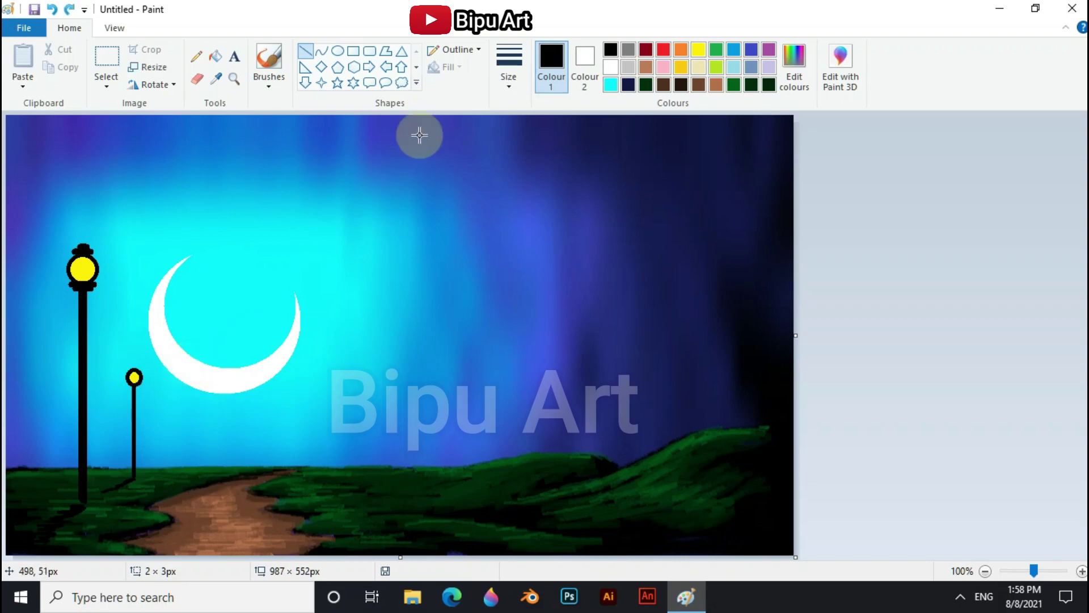
left_click_drag(131, 369, 134, 372)
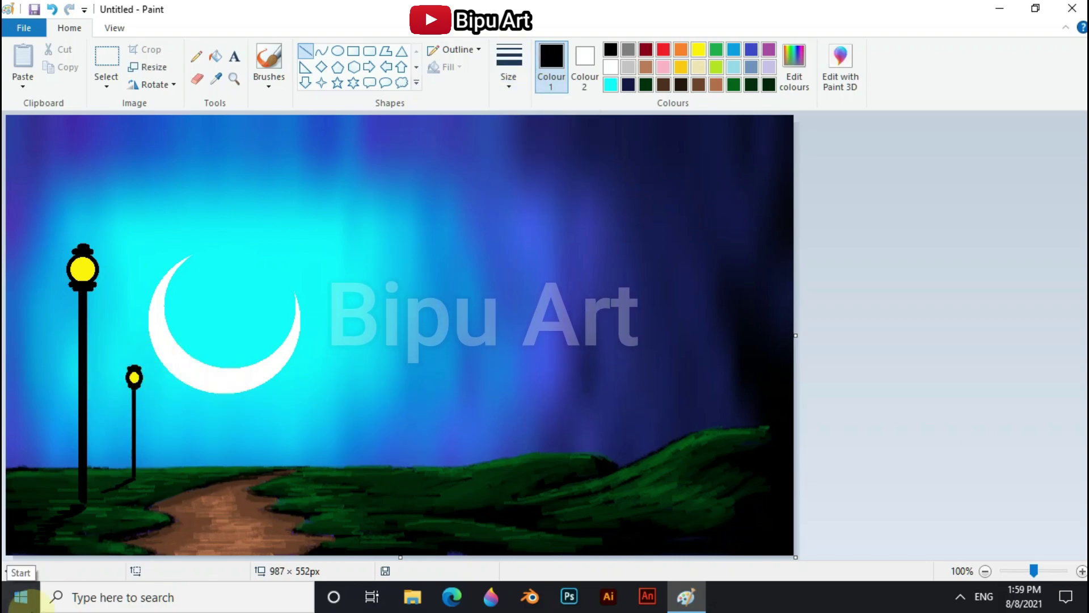
Step: Draw a thin grey highlight line down the length of each lamppost pole
left_click(628, 50)
left_click_drag(86, 292, 86, 496)
left_click_drag(134, 385, 134, 471)
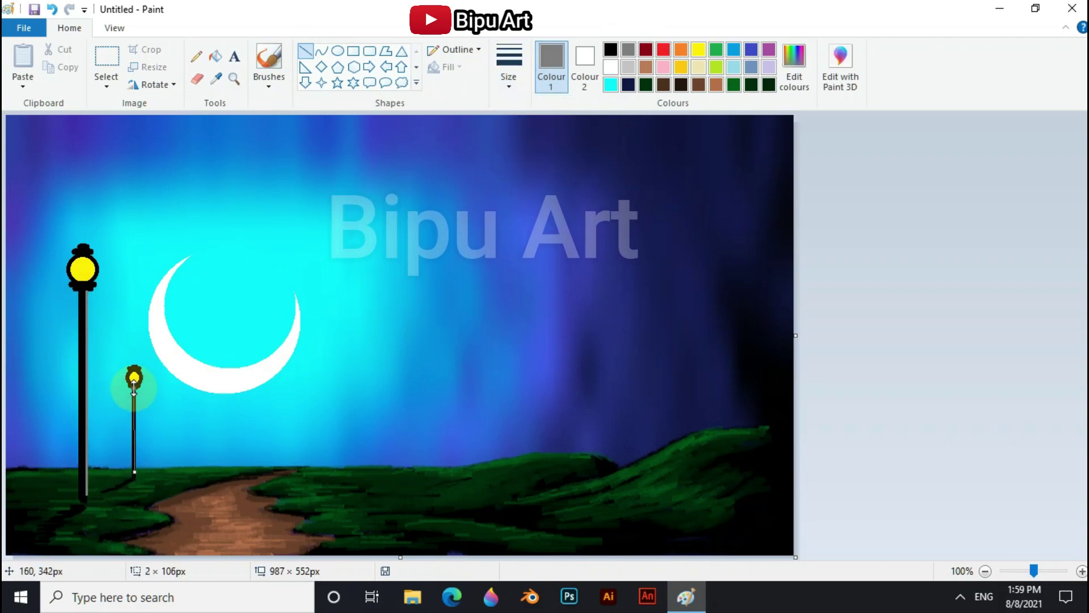
Step: Draw three tall black vertical tree trunks on the right-hand hill with the Line shape at the thickest size
left_click(269, 79)
left_click(309, 138)
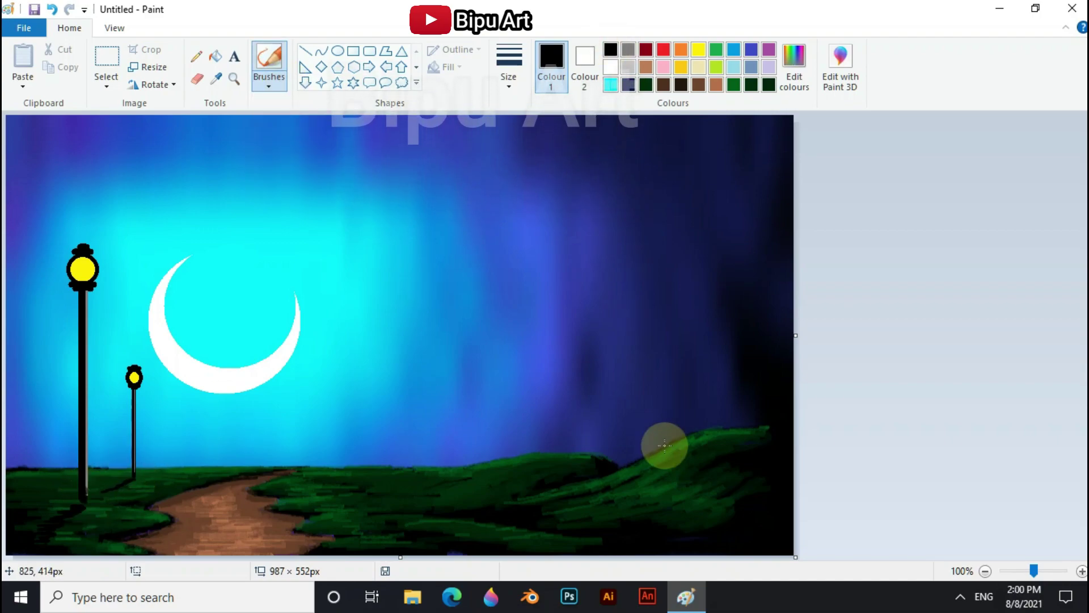
left_click(305, 50)
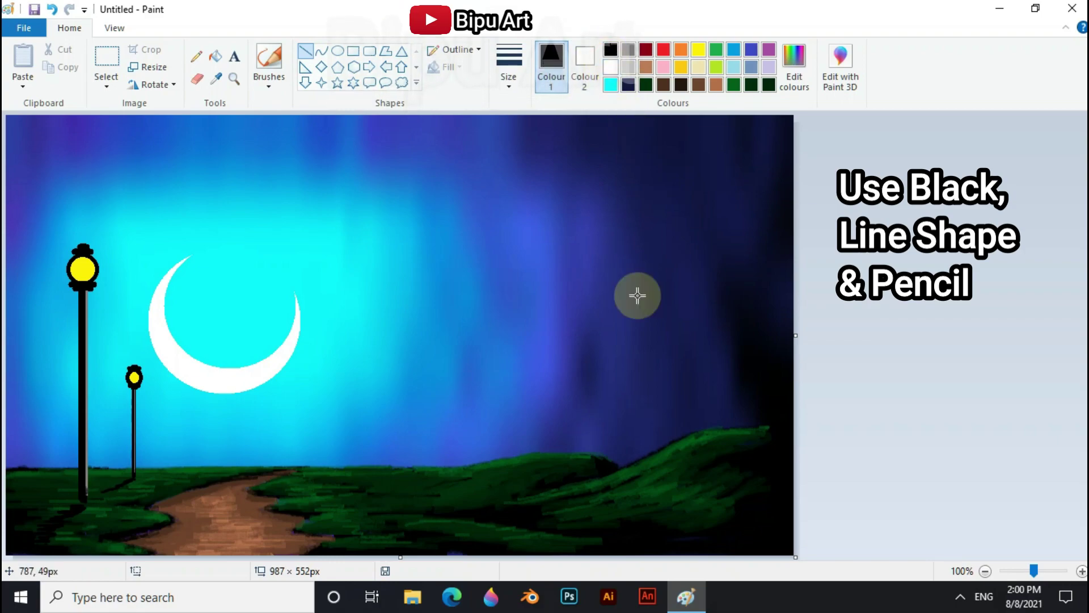
mouse_move(623, 179)
left_mouse_down()
mouse_move(637, 357)
mouse_move(629, 491)
left_mouse_up()
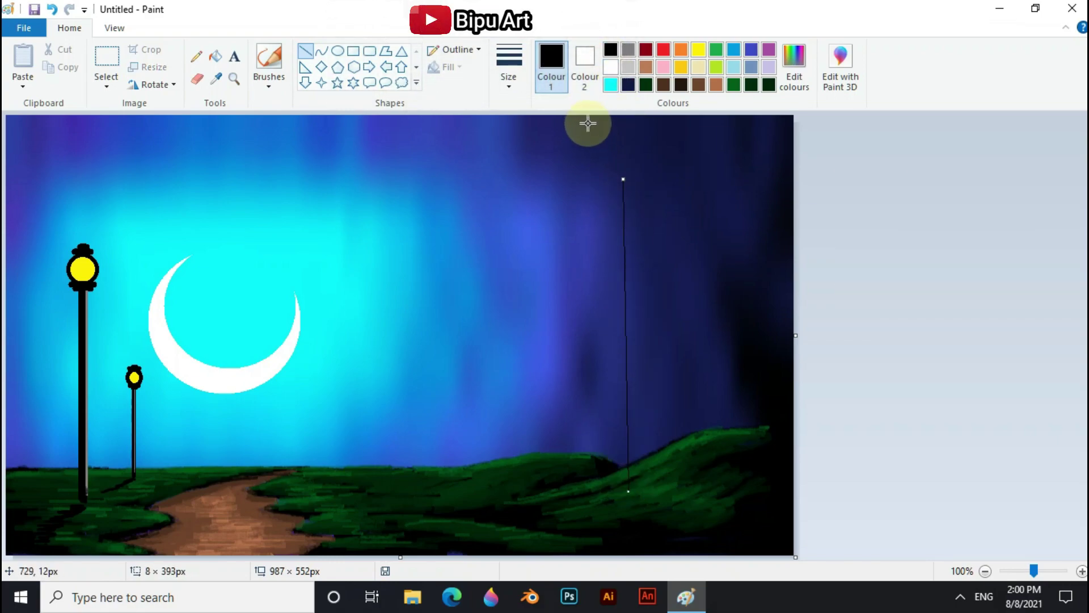
left_click(509, 69)
left_click(525, 204)
left_click_drag(680, 468, 679, 166)
left_click_drag(737, 477, 736, 130)
Step: Draw black forked branches on all three tree trunks with the Pencil
left_click(196, 56)
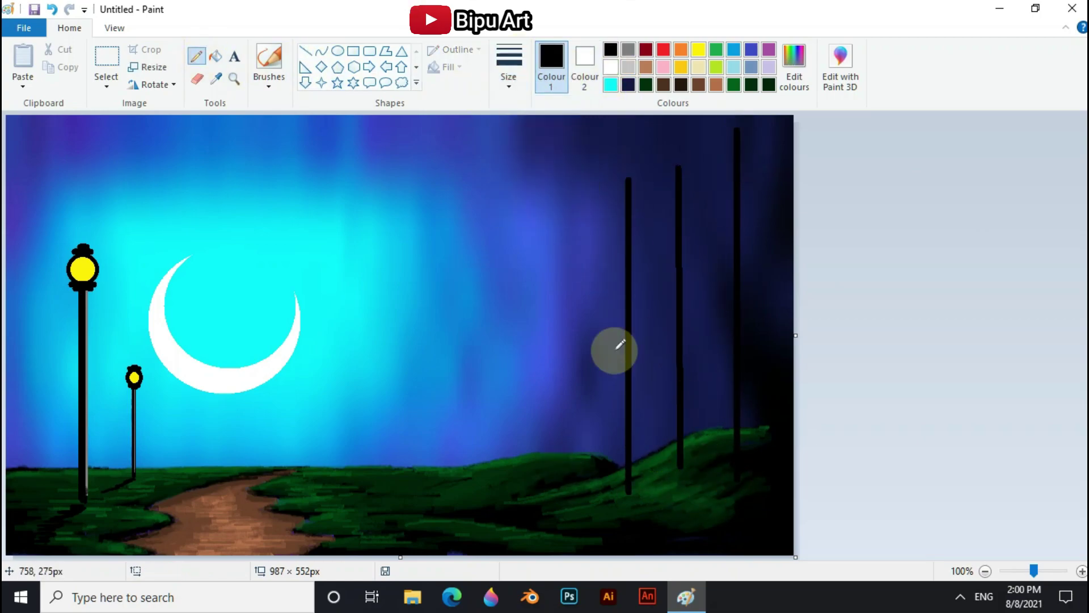
mouse_move(626, 388)
left_mouse_down()
mouse_move(628, 291)
mouse_move(591, 229)
mouse_move(626, 188)
mouse_move(627, 267)
left_mouse_up()
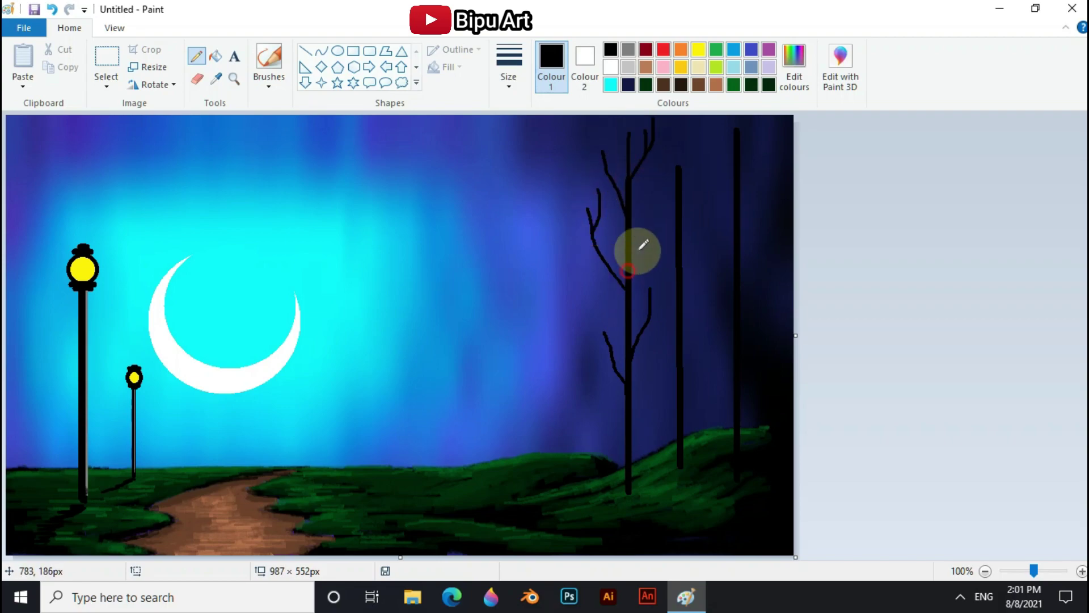
left_click_drag(680, 418, 686, 292)
mouse_move(705, 225)
left_mouse_down()
mouse_move(693, 149)
mouse_move(683, 324)
mouse_move(695, 349)
left_mouse_up()
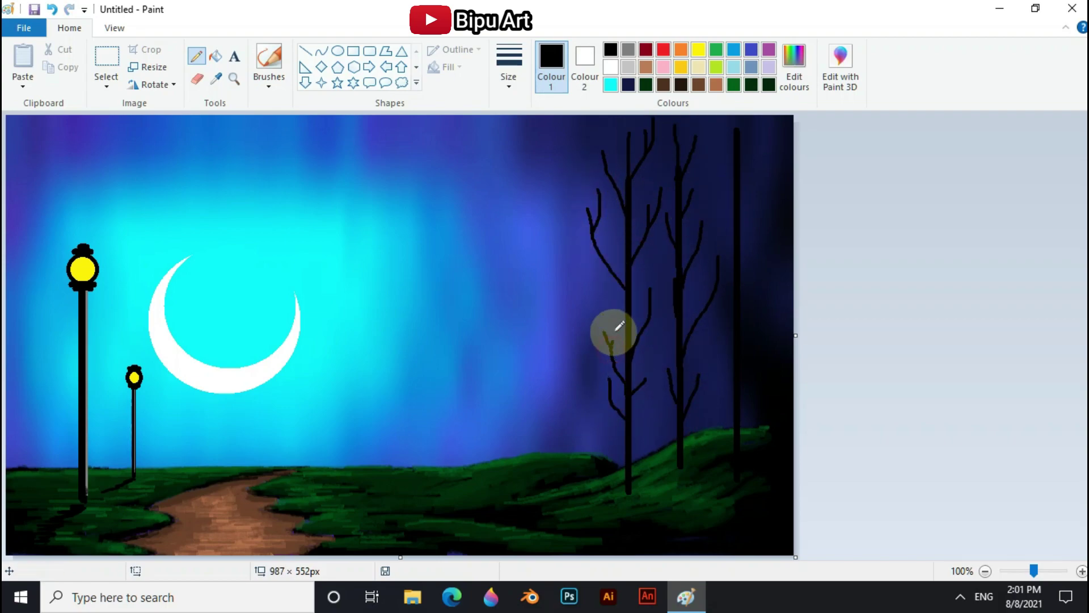
mouse_move(742, 384)
left_mouse_down()
mouse_move(731, 223)
mouse_move(739, 415)
left_mouse_up()
Step: Add smaller black twigs to the leftmost tree's branches with the Pencil at the third size
left_click(509, 66)
left_click(528, 170)
left_click_drag(588, 214, 600, 329)
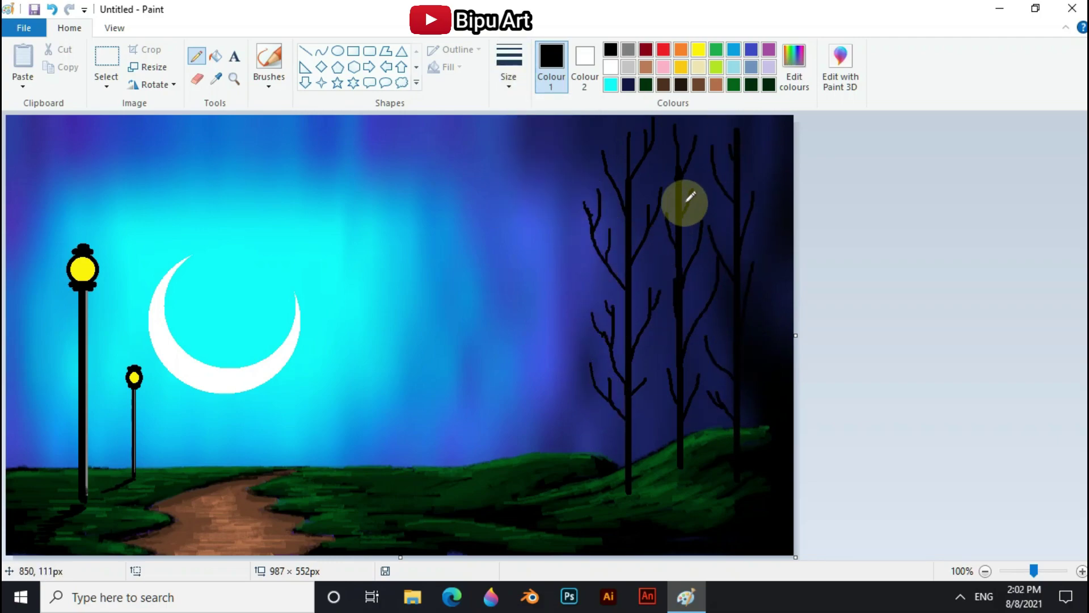
Step: Paint brown bark highlights along the left side of the three tree trunks with the Natural pencil brush
left_click(698, 86)
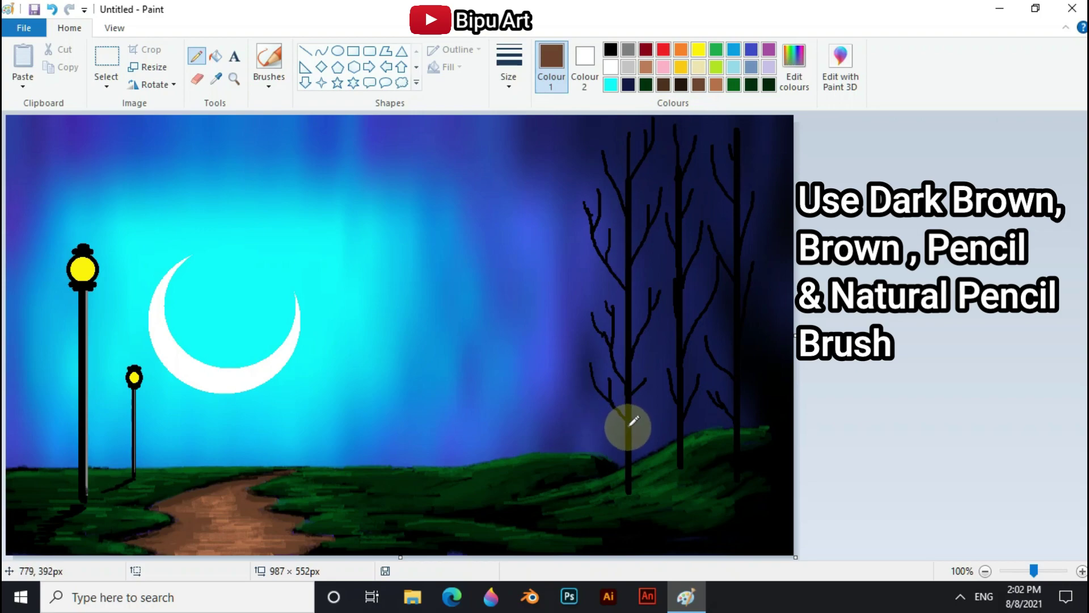
left_click(267, 76)
left_click(501, 354)
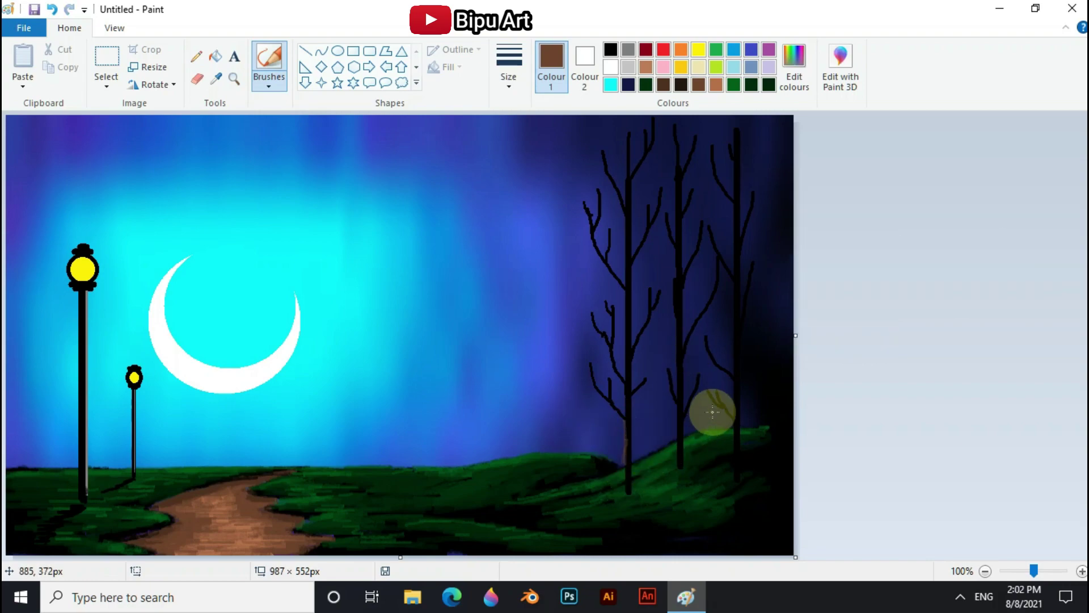
scroll(710, 408, "up", 2)
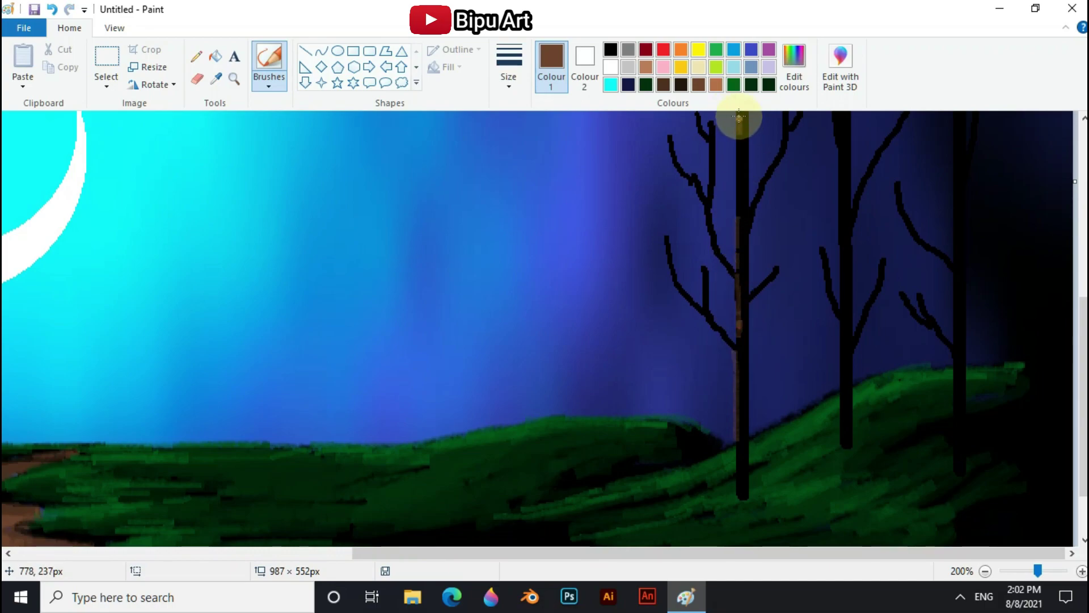
scroll(840, 363, "up", 5)
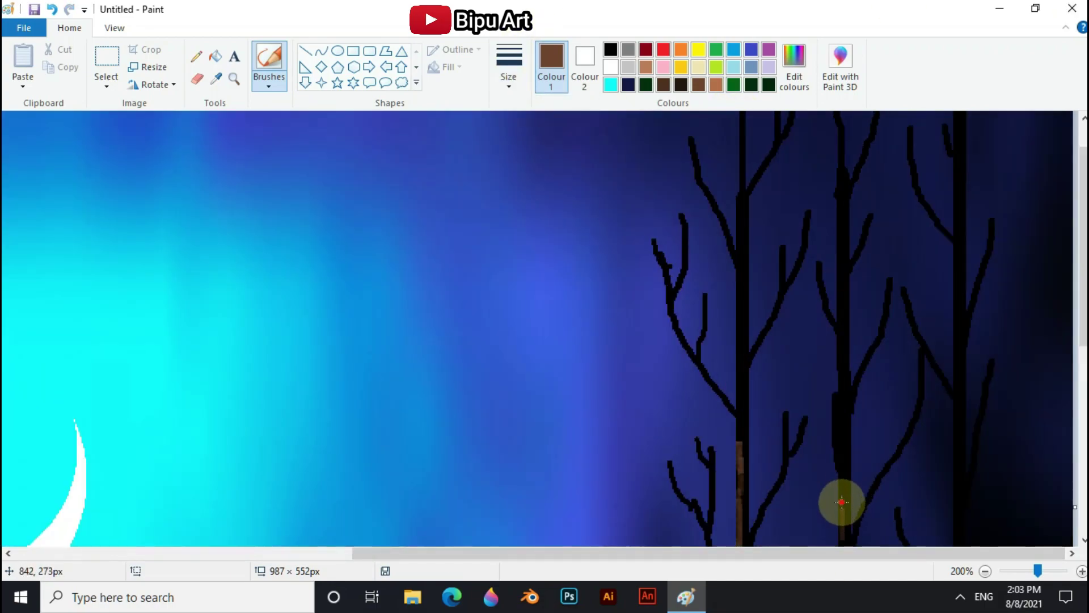
scroll(734, 378, "down", 5)
scroll(958, 358, "up", 4)
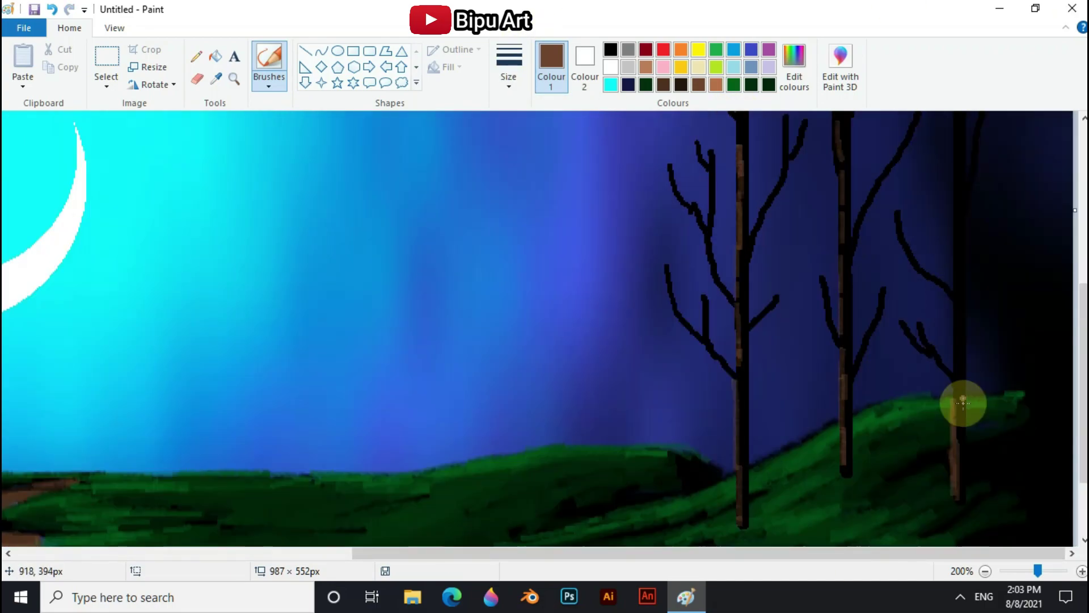
scroll(955, 386, "up", 4)
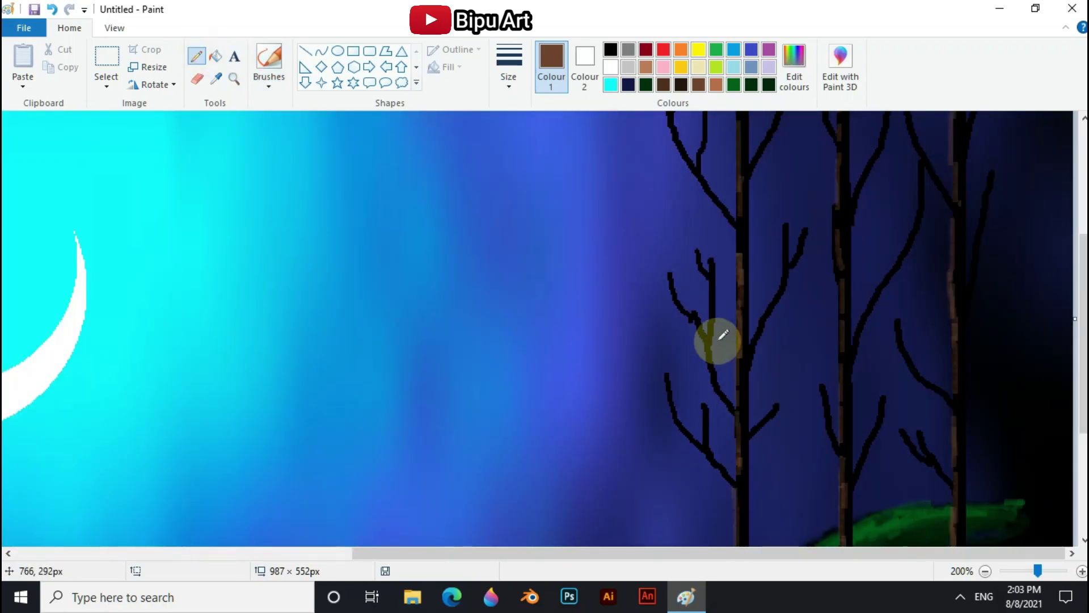
Step: Trace thin brown Pencil highlights along the branches of the leftmost tree
left_click_drag(709, 356, 738, 416)
scroll(705, 255, "down", 2)
left_click_drag(704, 238, 735, 269)
scroll(671, 278, "up", 1)
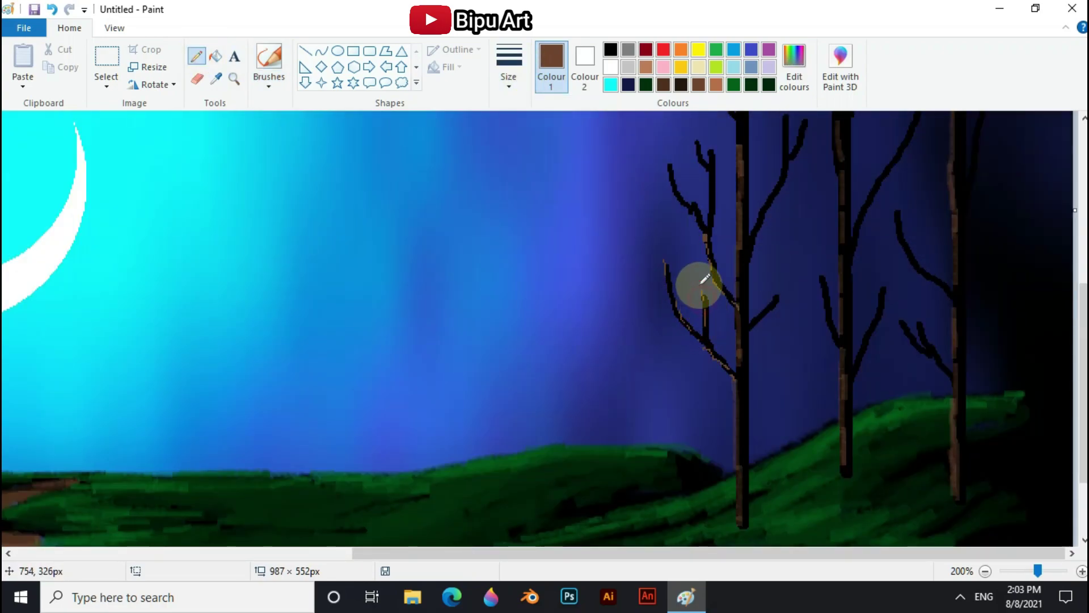
scroll(706, 369, "up", 2)
scroll(717, 241, "up", 1)
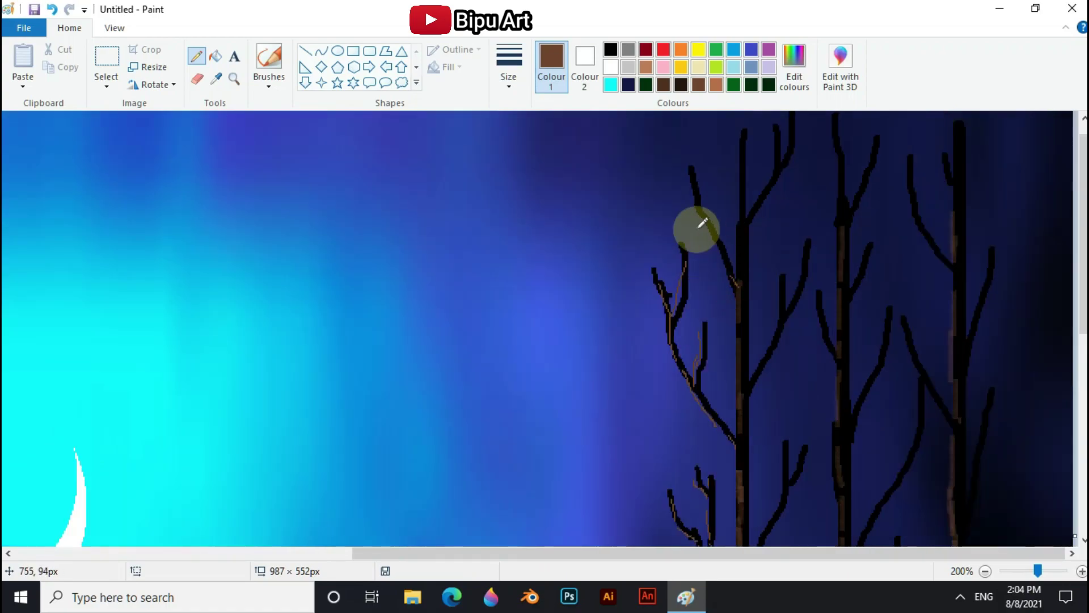
left_click_drag(742, 184, 741, 152)
scroll(783, 188, "down", 2)
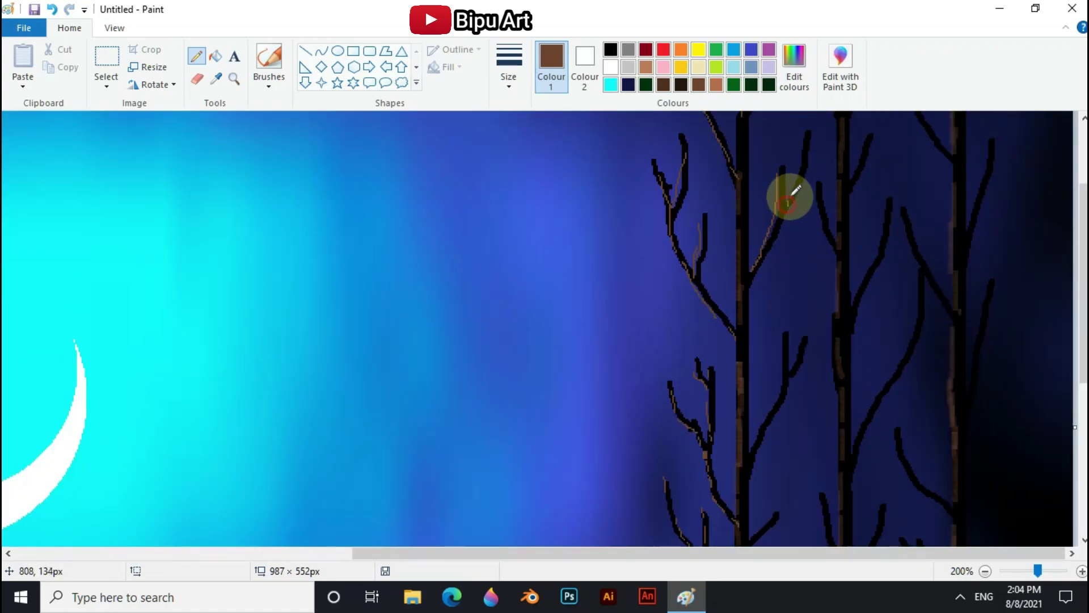
scroll(783, 227, "down", 2)
scroll(819, 284, "down", 2)
Step: Trace thin brown Pencil highlights along the branches of the middle and rightmost trees
mouse_move(819, 284)
left_mouse_down()
mouse_move(835, 337)
mouse_move(858, 346)
left_mouse_up()
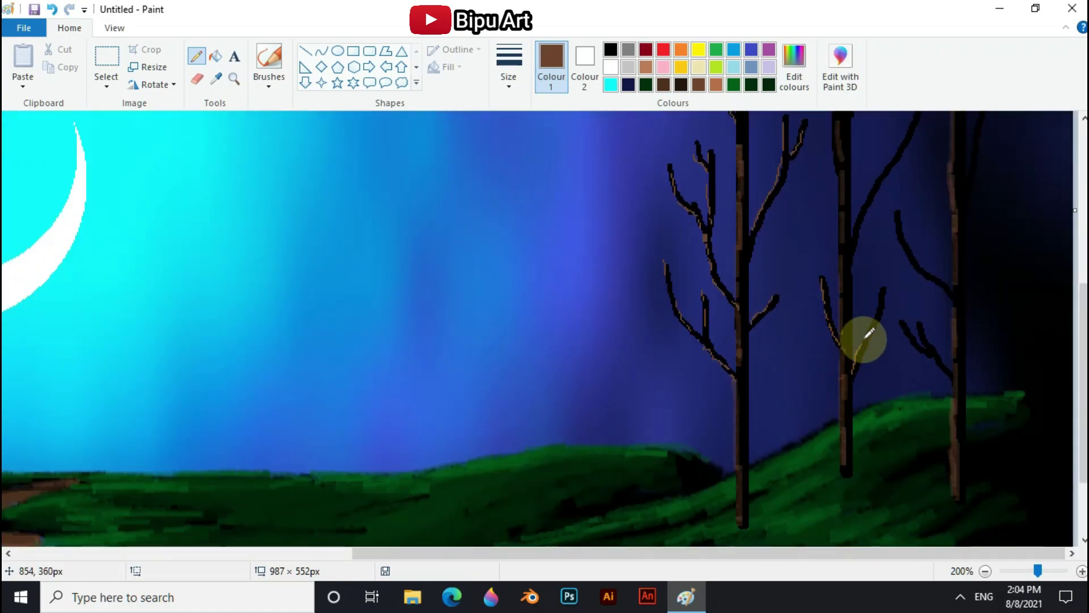
scroll(857, 335, "up", 2)
scroll(900, 260, "up", 2)
scroll(838, 255, "down", 5)
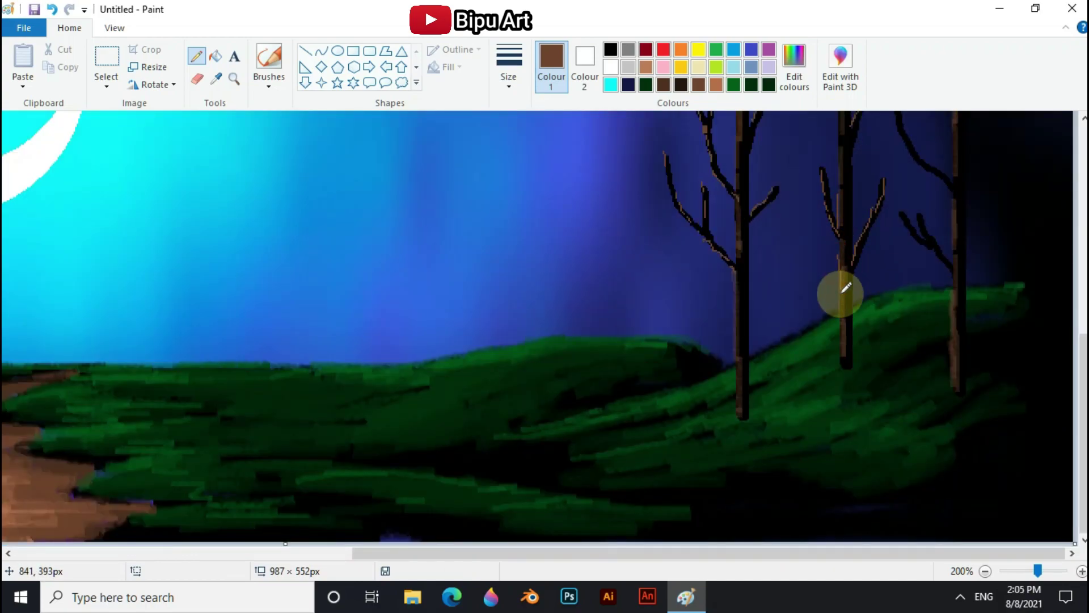
scroll(738, 285, "up", 2)
scroll(917, 292, "up", 4)
scroll(918, 292, "down", 2)
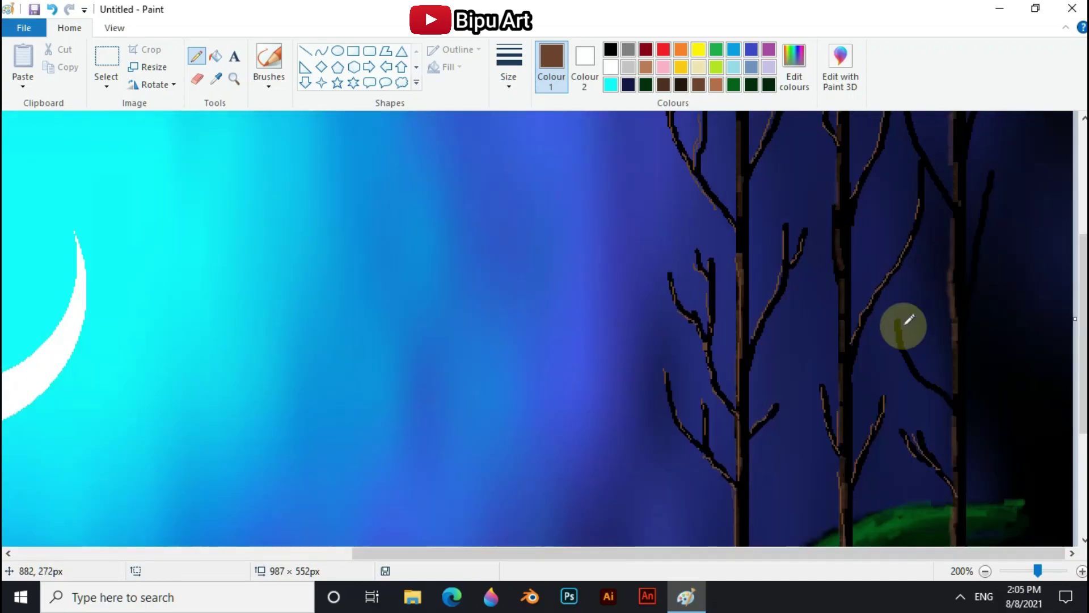
scroll(953, 408, "up", 3)
scroll(931, 236, "down", 6)
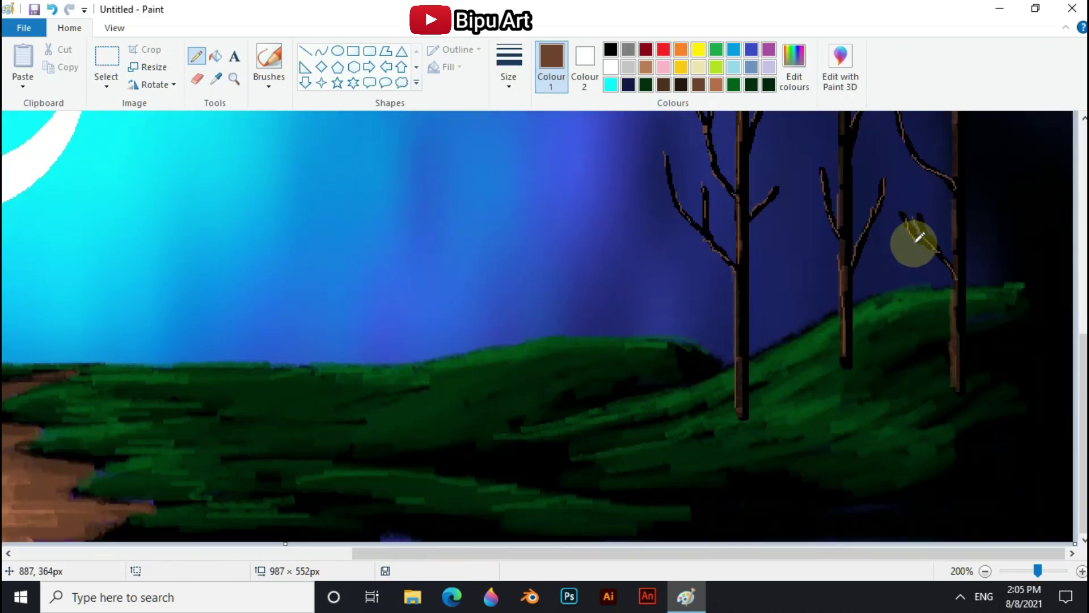
left_click_drag(1038, 571, 1029, 569)
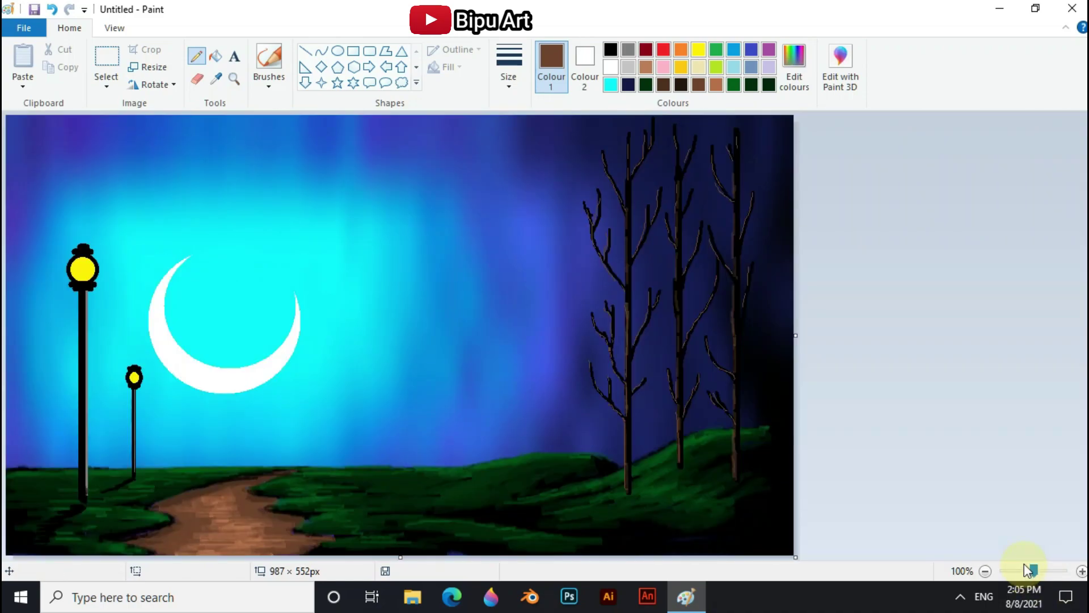
Step: Paint medium green foliage clusters over the branches of the leftmost tree with the Crayon brush
left_click(735, 87)
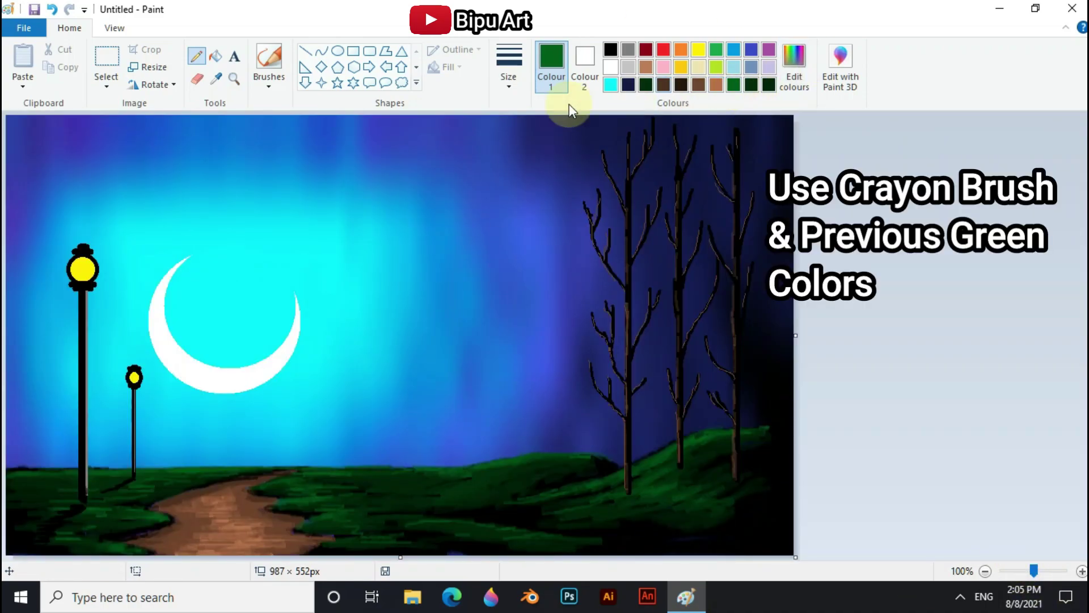
left_click(269, 82)
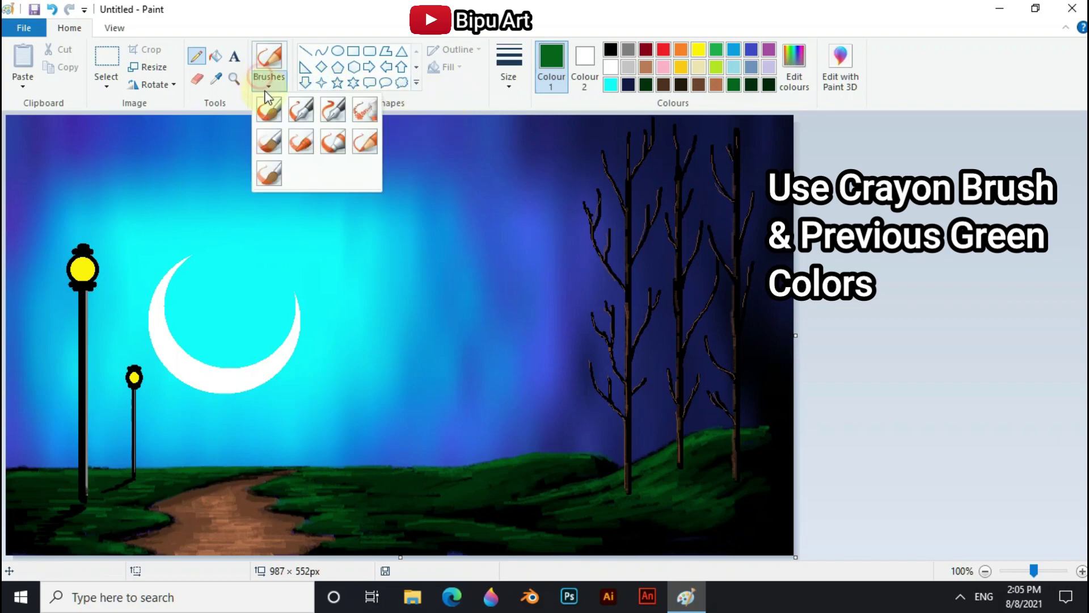
left_click(333, 142)
mouse_move(589, 347)
left_mouse_down()
mouse_move(615, 380)
mouse_move(612, 364)
mouse_move(666, 369)
mouse_move(550, 359)
left_mouse_up()
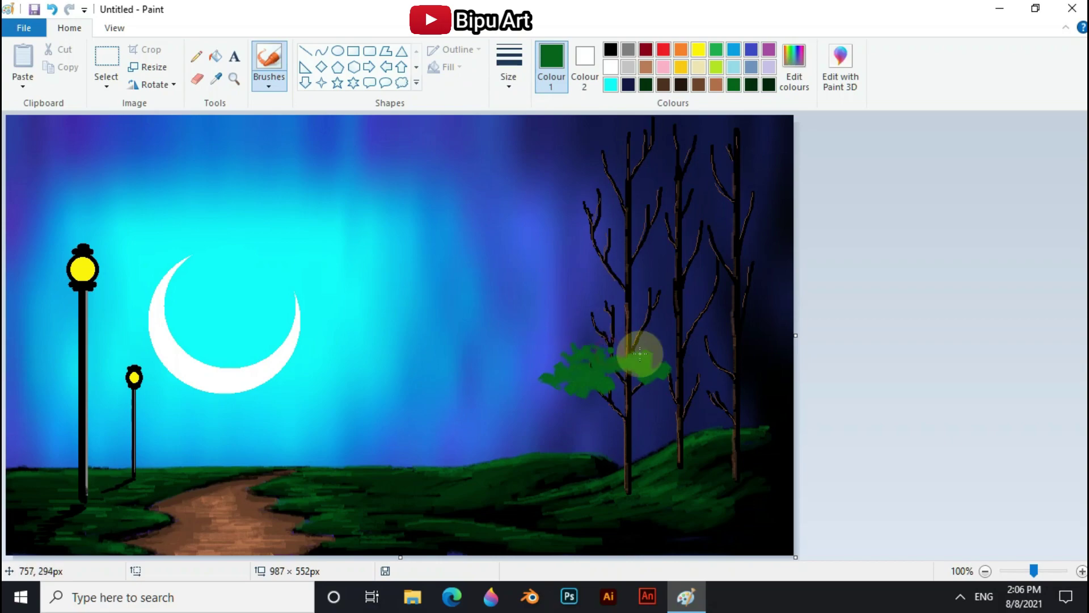
left_click_drag(587, 309, 626, 300)
mouse_move(588, 208)
left_mouse_down()
mouse_move(566, 233)
mouse_move(618, 238)
mouse_move(578, 224)
mouse_move(639, 212)
left_mouse_up()
left_click_drag(564, 328, 638, 289)
left_click_drag(579, 156, 605, 152)
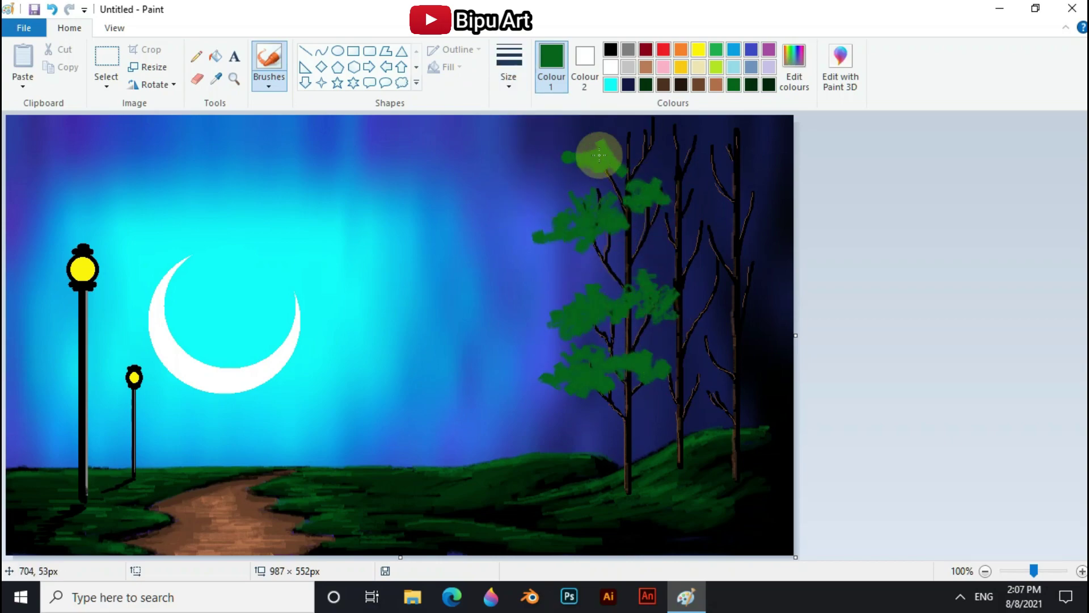
Step: Shade the leftmost tree's foliage in darker green and block in the lower medium green foliage of the other two trees
left_click(751, 85)
mouse_move(689, 382)
left_mouse_down()
mouse_move(621, 343)
mouse_move(586, 385)
mouse_move(590, 314)
mouse_move(578, 335)
mouse_move(658, 312)
mouse_move(589, 226)
mouse_move(578, 240)
mouse_move(638, 197)
mouse_move(603, 165)
mouse_move(646, 126)
left_mouse_up()
mouse_move(713, 368)
left_mouse_down()
mouse_move(739, 325)
mouse_move(709, 298)
left_mouse_up()
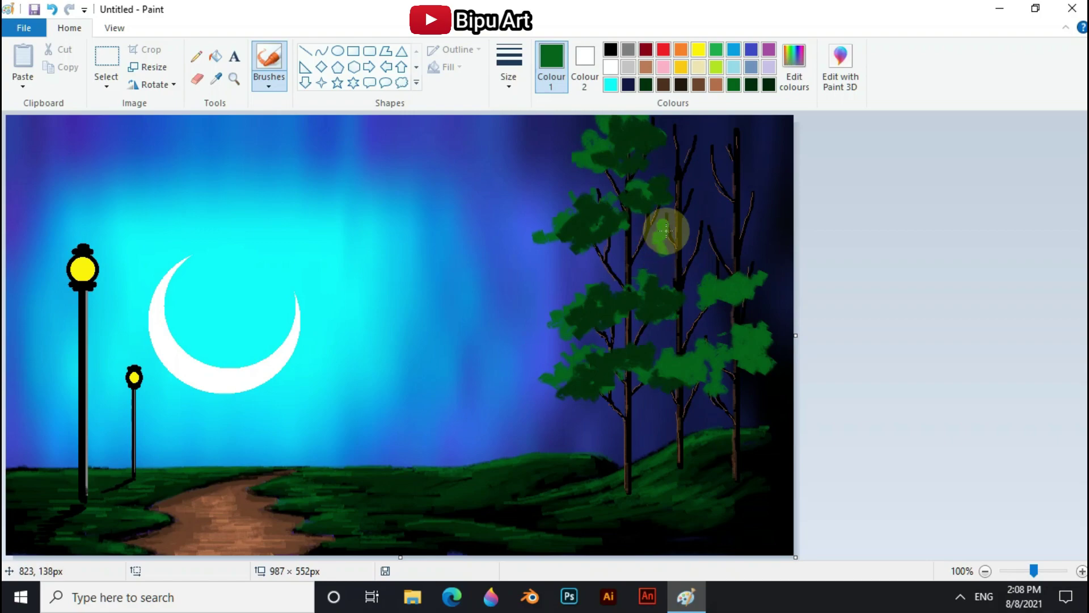
Step: Complete the upper foliage of the middle and rightmost trees and shade it with the darker green
mouse_move(694, 181)
left_mouse_down()
mouse_move(733, 207)
mouse_move(738, 146)
mouse_move(757, 195)
left_mouse_up()
mouse_move(695, 292)
left_mouse_down()
mouse_move(751, 370)
mouse_move(689, 253)
mouse_move(732, 323)
left_mouse_up()
mouse_move(675, 361)
left_mouse_down()
mouse_move(722, 295)
mouse_move(753, 352)
mouse_move(669, 233)
mouse_move(777, 205)
left_mouse_up()
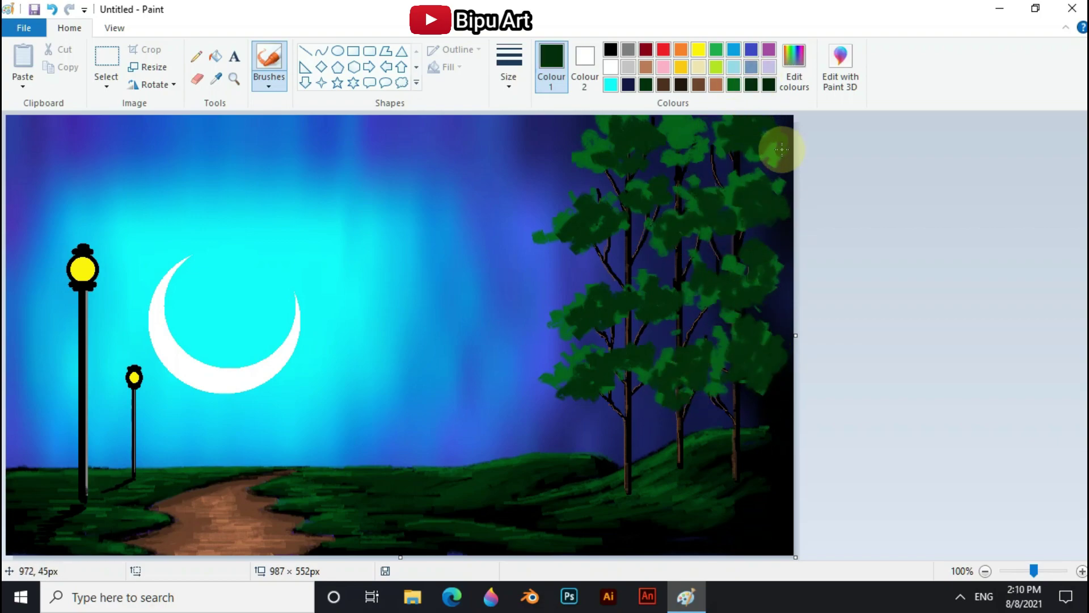
Step: Mix a very dark green and paint deep shadow patches inside the foliage of all three trees
double_click(768, 86)
key("Return")
mouse_move(640, 316)
left_mouse_down()
mouse_move(589, 326)
mouse_move(615, 160)
mouse_move(651, 156)
mouse_move(692, 232)
mouse_move(772, 207)
left_mouse_up()
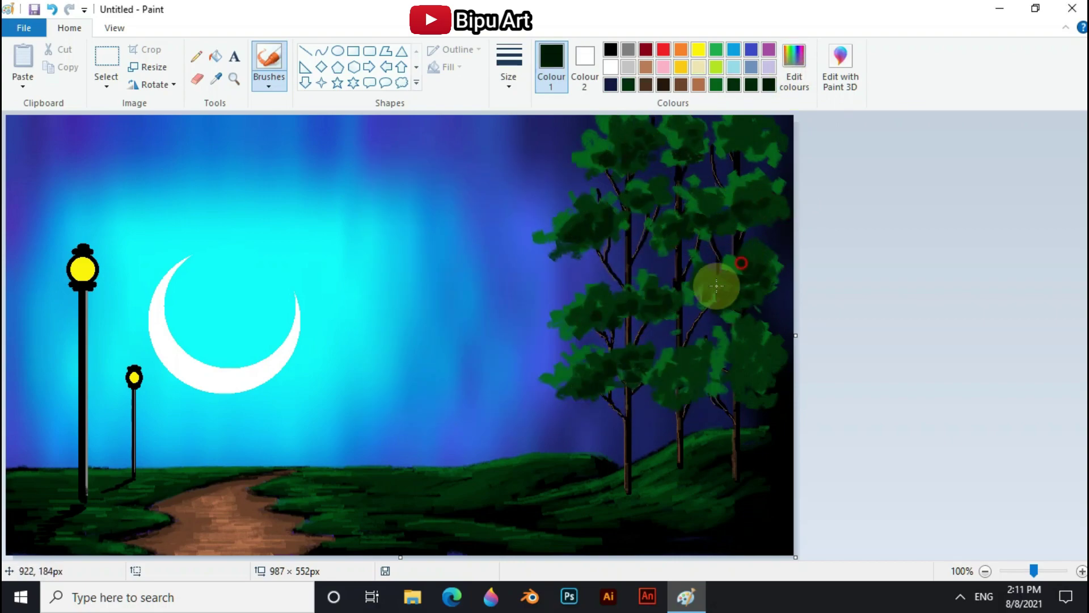
Step: Paint dark brown shading over the exposed trunks and branches of all three trees with the Oil brush
key("ctrl+Page_Up")
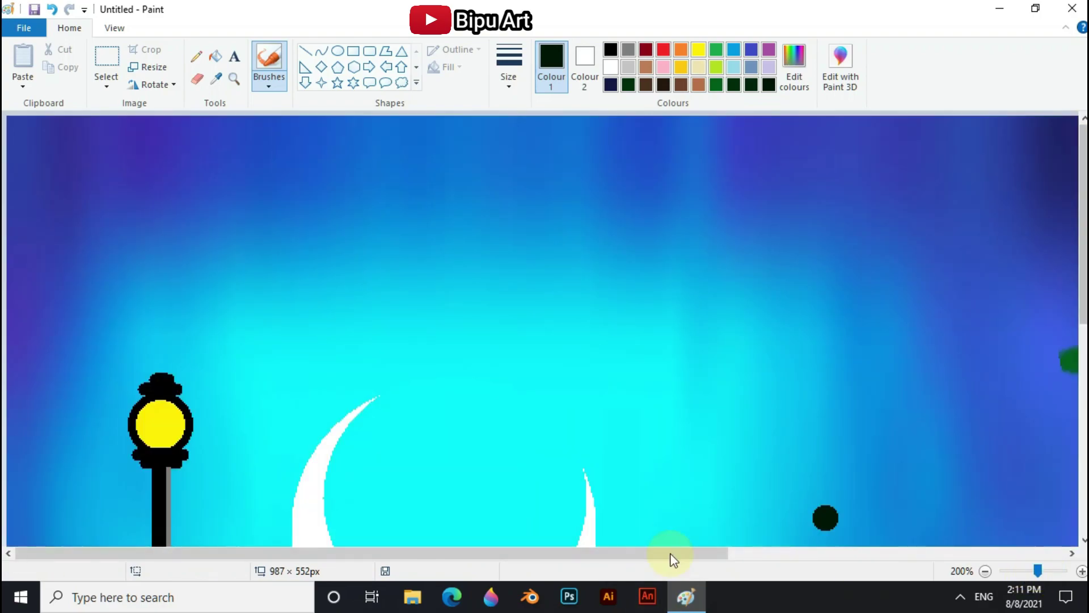
scroll(510, 317, "right", 10)
left_click(268, 80)
left_click(267, 141)
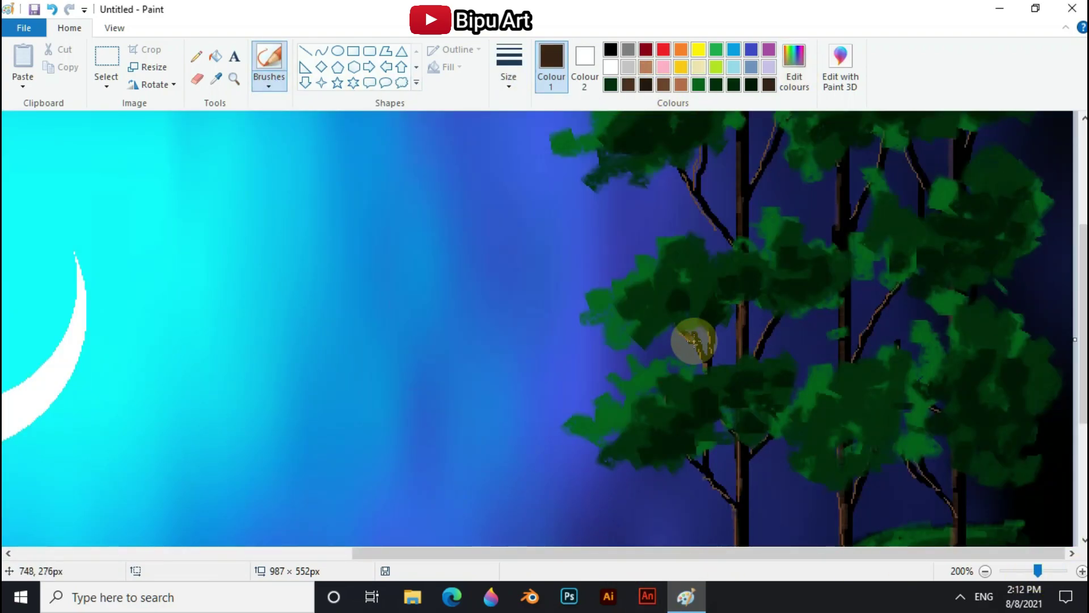
scroll(758, 341, "down", 3)
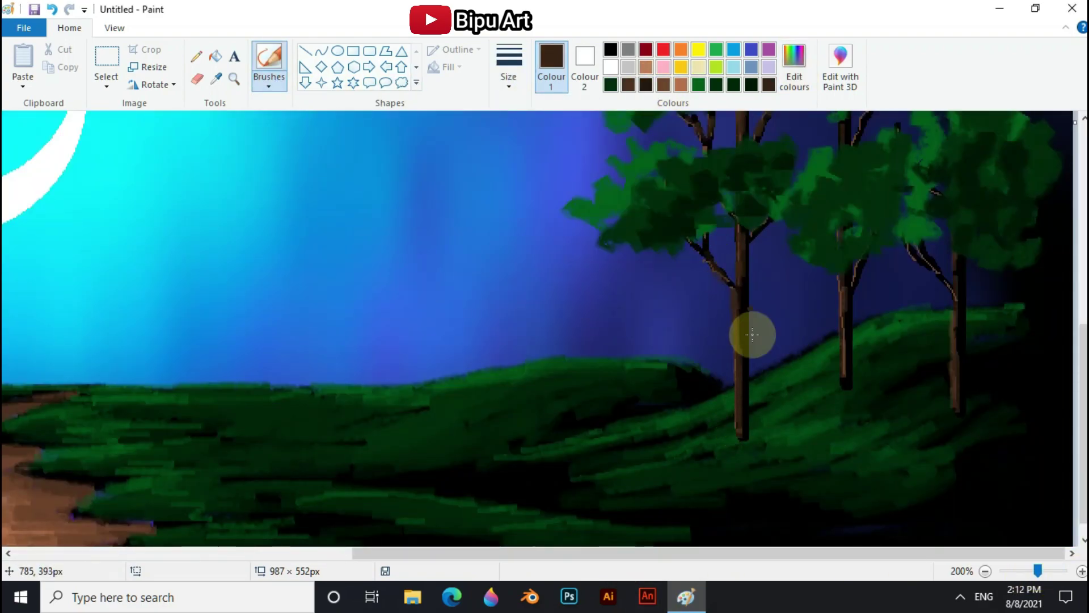
scroll(724, 279, "up", 6)
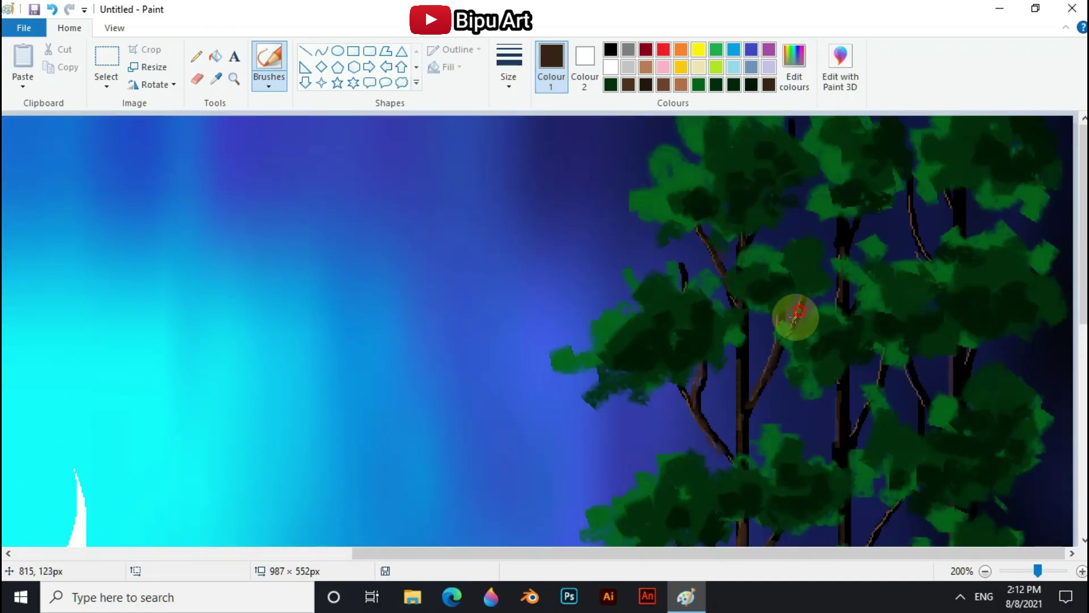
scroll(800, 308, "down", 5)
scroll(931, 267, "down", 3)
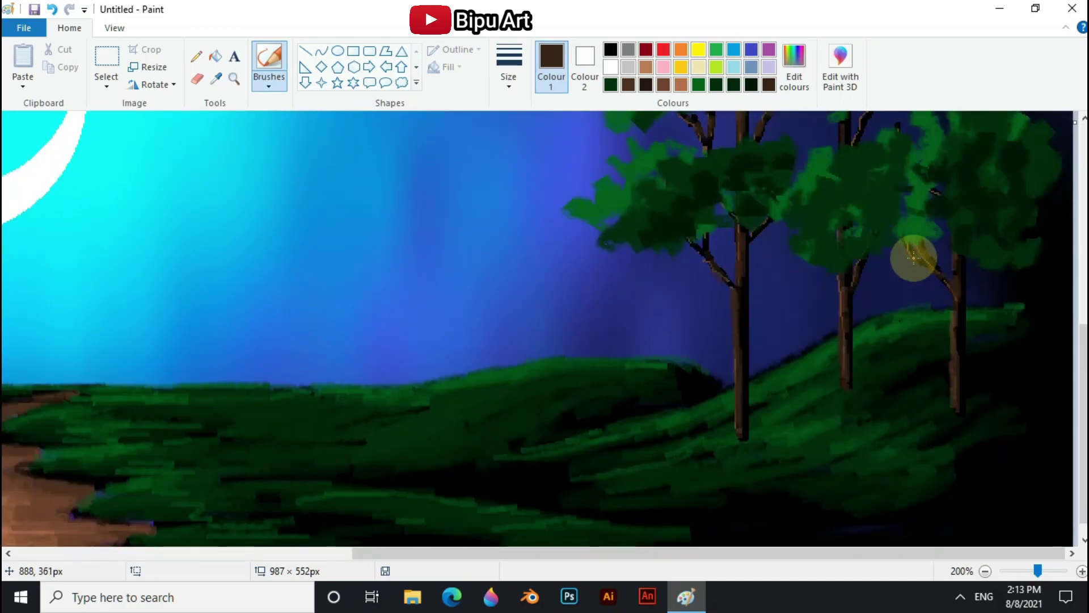
scroll(865, 223, "up", 5)
scroll(930, 216, "up", 2)
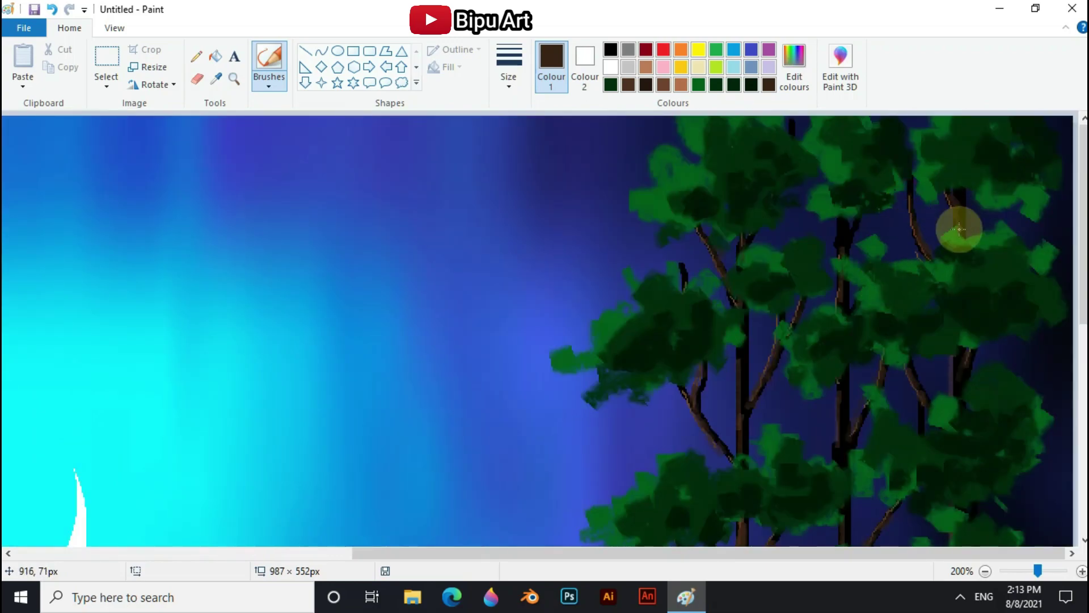
scroll(794, 244, "down", 5)
scroll(823, 329, "up", 3)
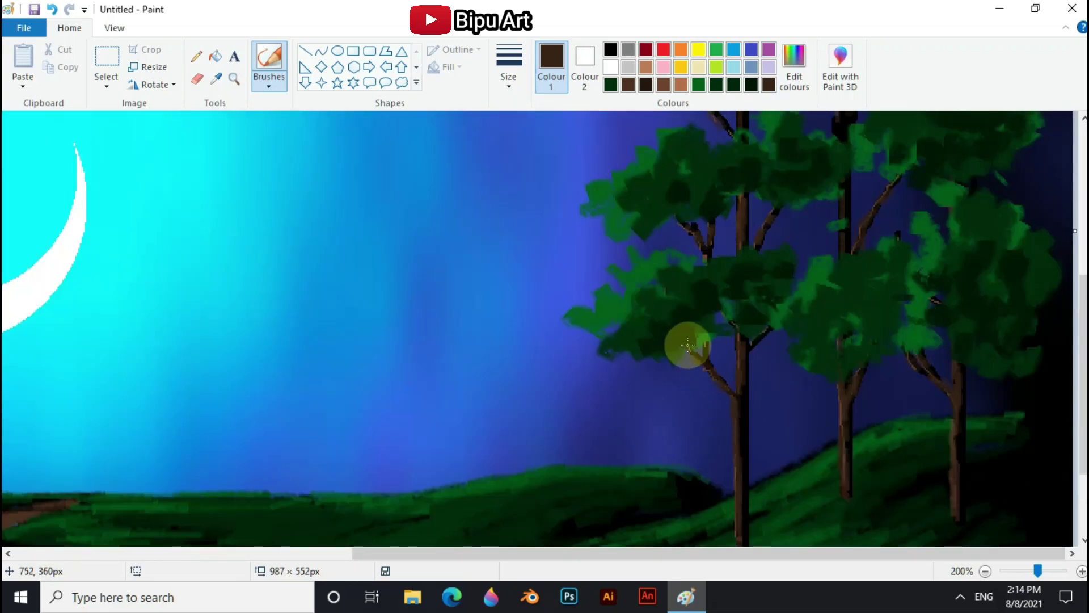
scroll(783, 318, "up", 2)
scroll(868, 385, "down", 2)
scroll(859, 341, "up", 2)
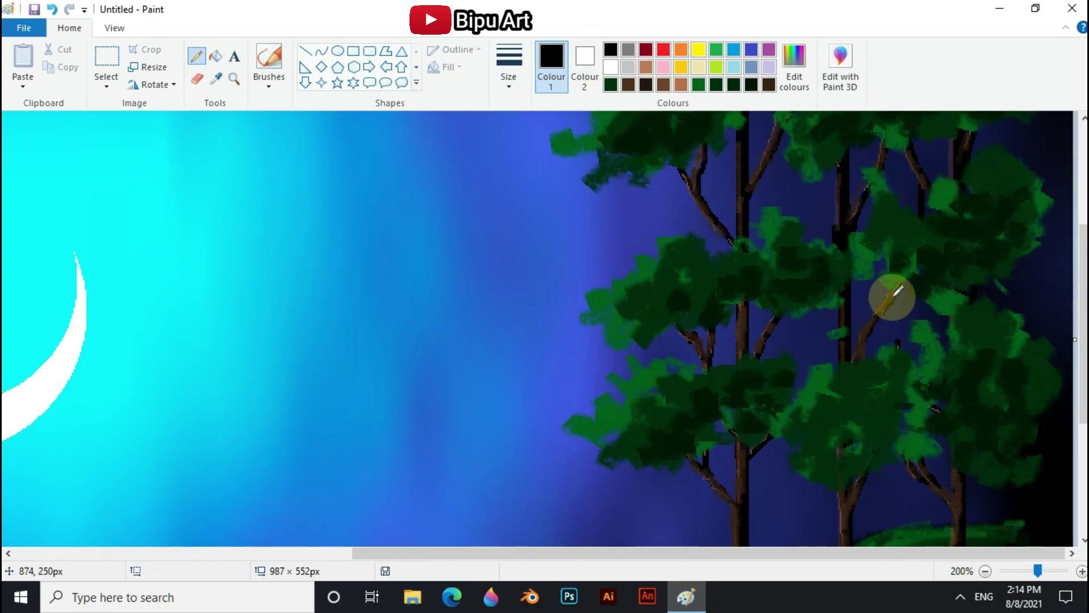
Step: Draw thin black Pencil twigs sticking out of and across the foliage of the three trees
left_click_drag(804, 215, 798, 278)
left_click_drag(587, 250, 607, 263)
left_click_drag(658, 226, 672, 261)
scroll(624, 255, "up", 5)
left_click_drag(573, 293, 650, 323)
left_click_drag(644, 162, 709, 176)
left_click_drag(865, 139, 857, 166)
left_click_drag(939, 136, 944, 164)
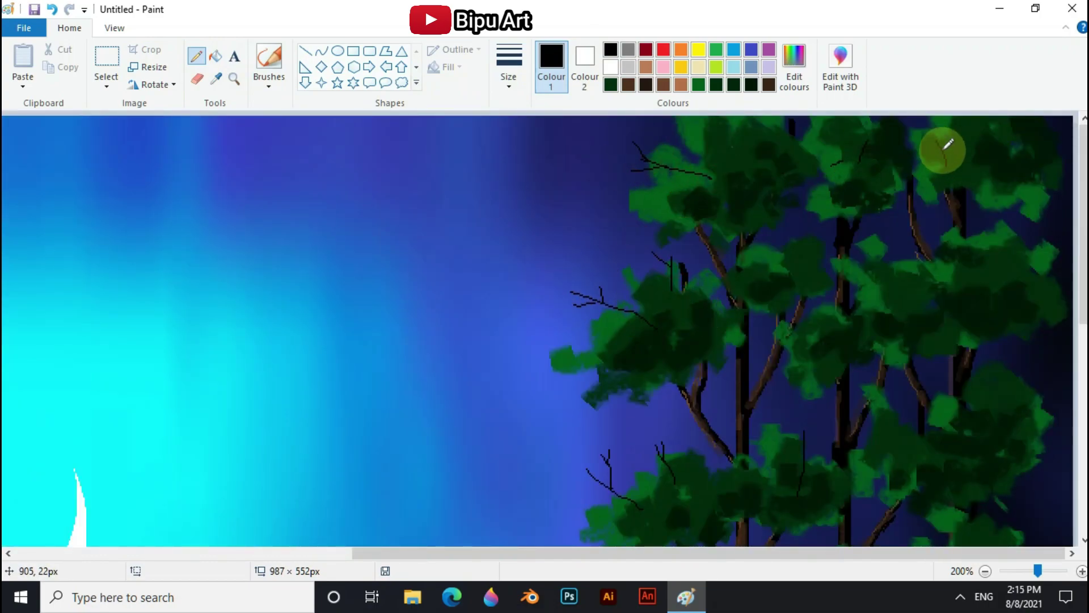
scroll(936, 146, "down", 5)
scroll(940, 359, "up", 5)
scroll(940, 359, "down", 8)
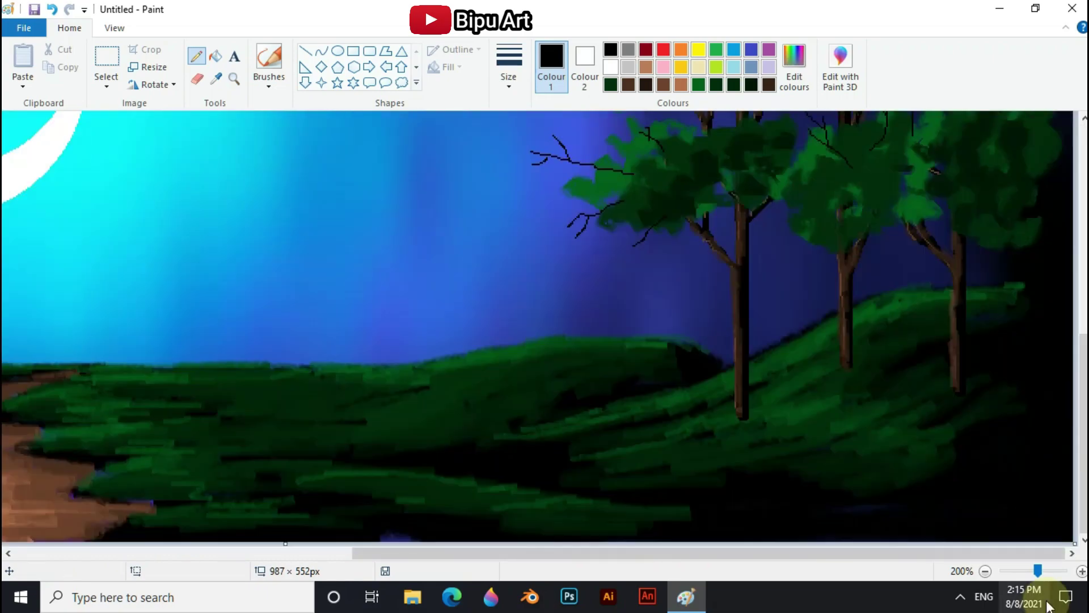
Step: Add small medium green Pencil leaves around the foliage edges and the twigs of the trees
left_click(1022, 572)
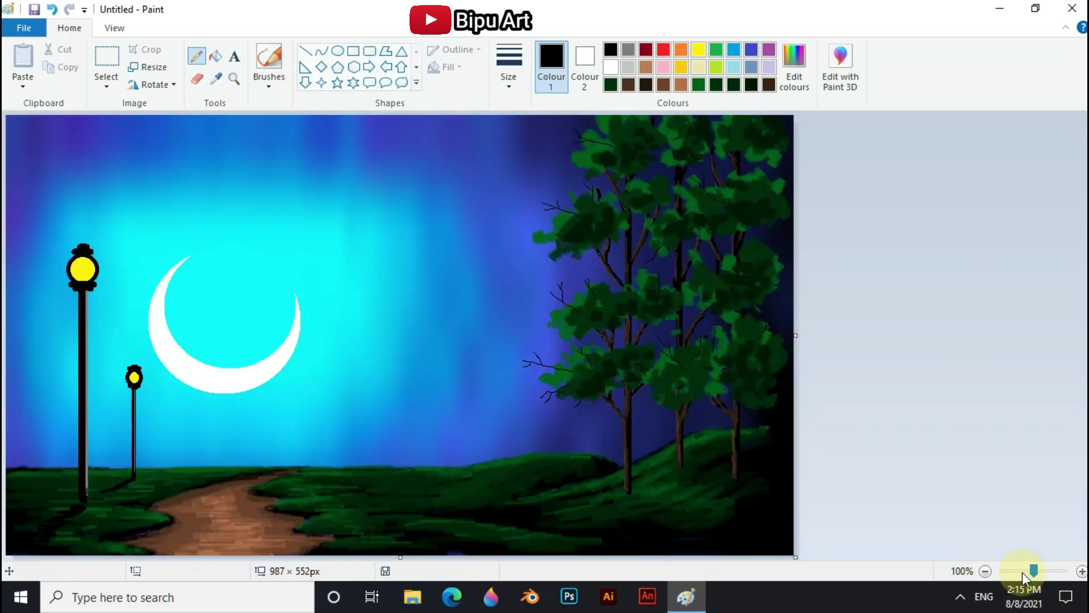
scroll(1023, 572, "up", 1)
scroll(624, 340, "down", 3)
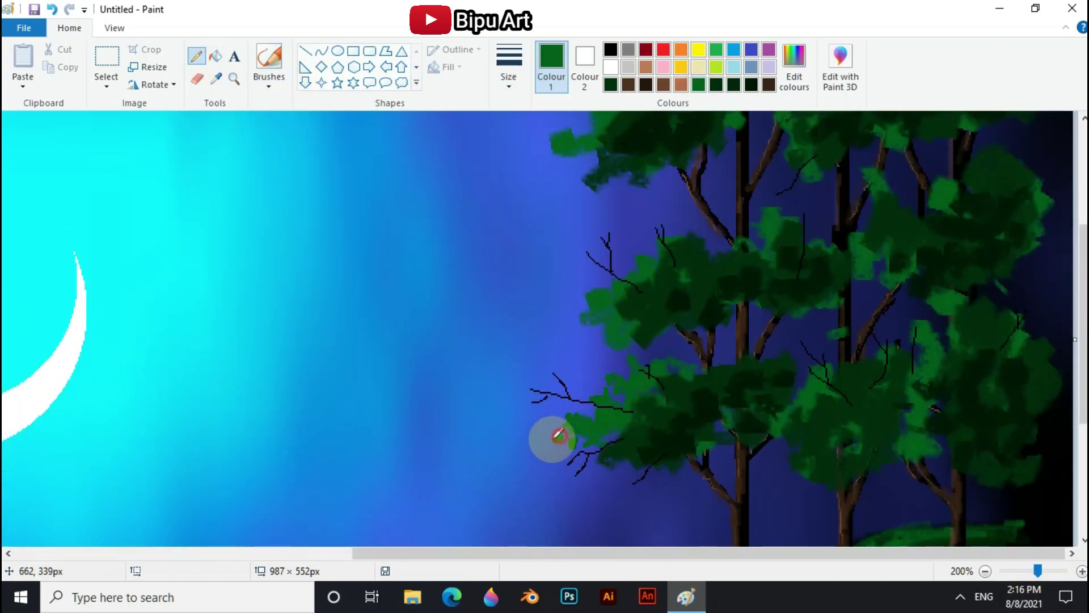
scroll(850, 235, "up", 2)
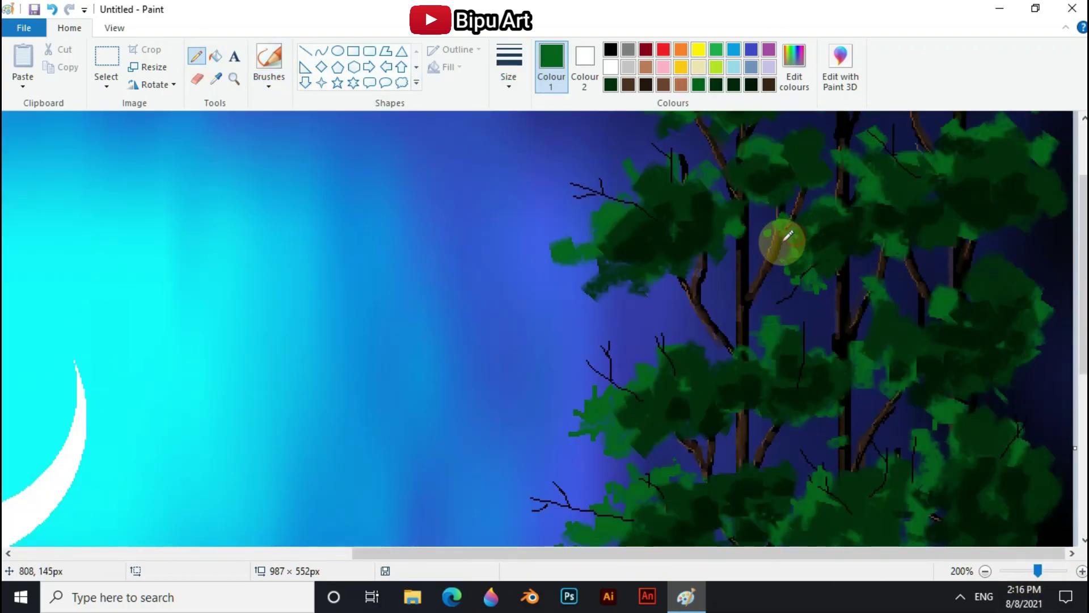
left_click_drag(591, 268, 573, 284)
scroll(697, 193, "up", 2)
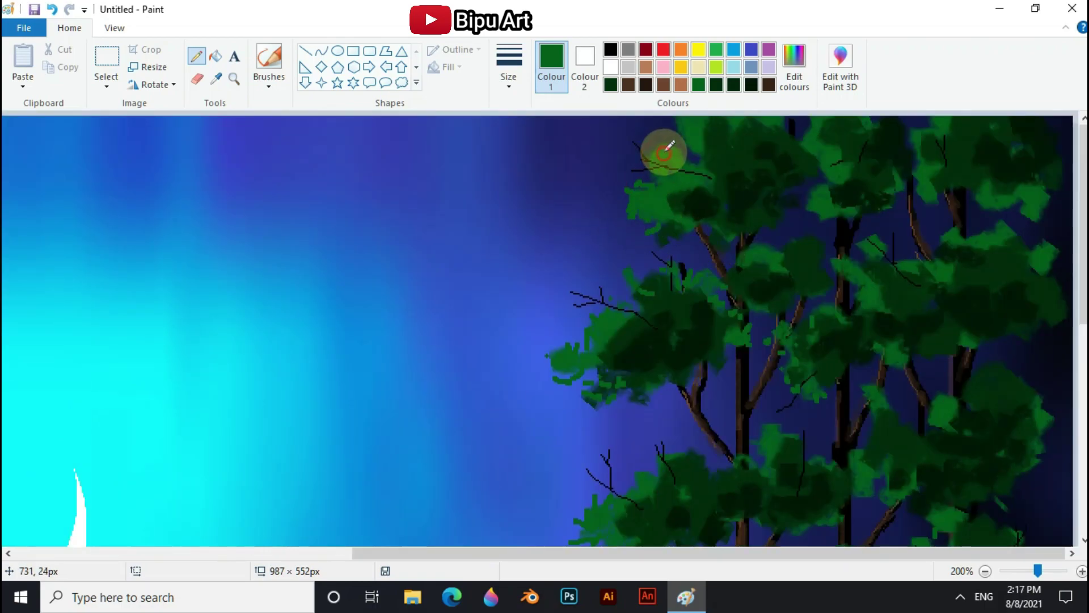
Step: Add small darker green Pencil leaf dabs within the foliage clusters of the trees
scroll(820, 210, "down", 4)
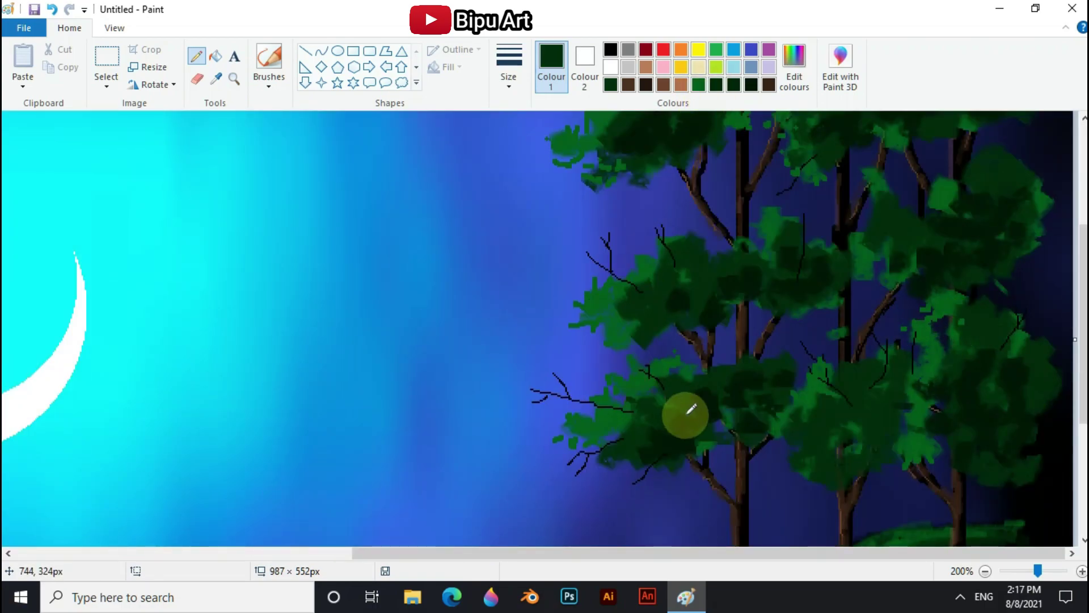
scroll(598, 221, "up", 2)
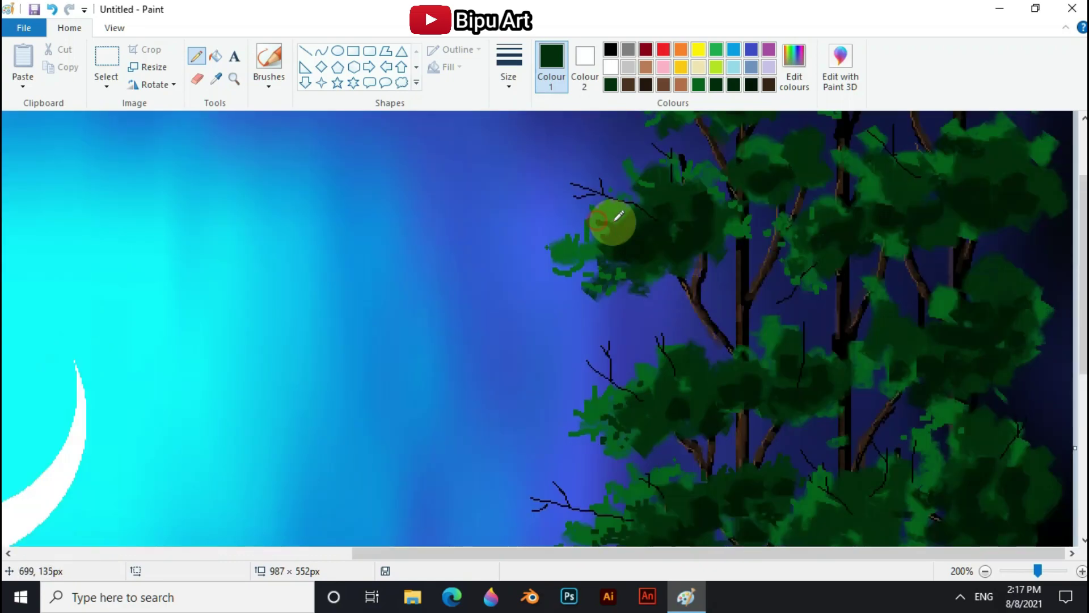
scroll(610, 218, "up", 2)
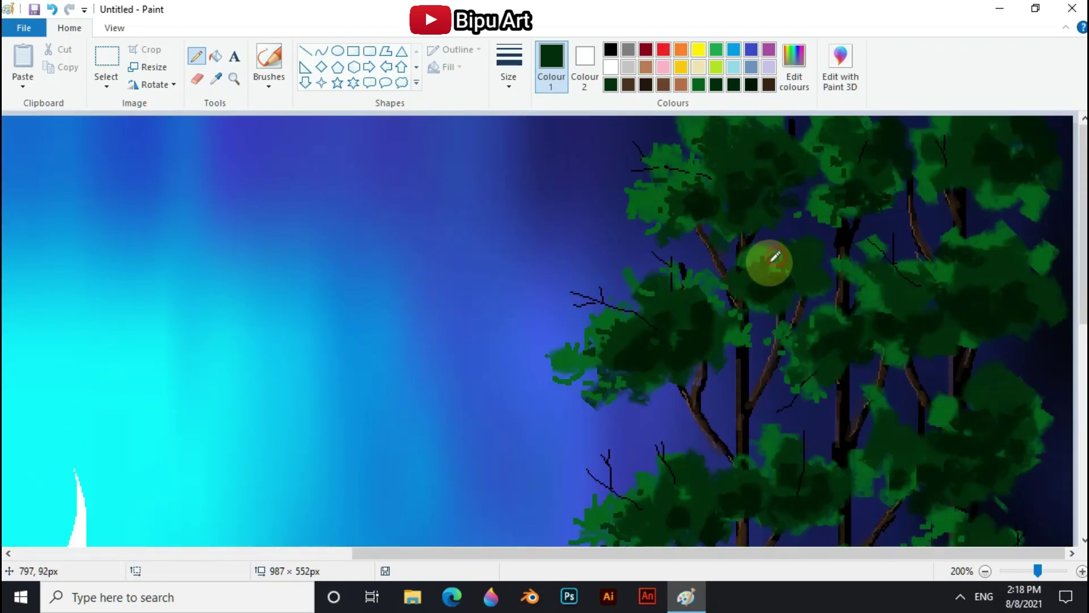
scroll(738, 253, "down", 4)
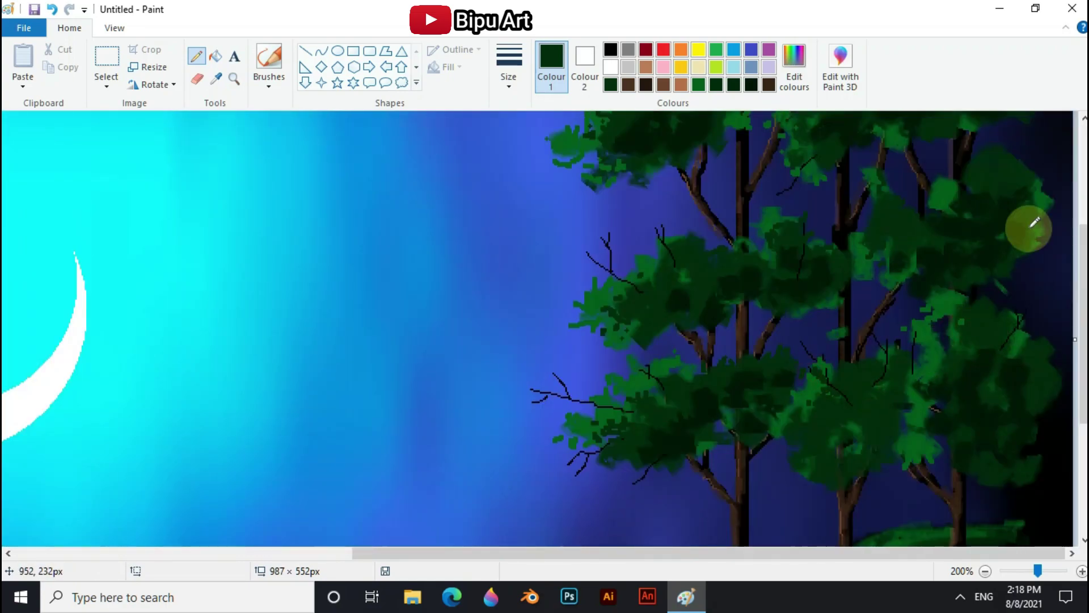
scroll(959, 301, "up", 4)
scroll(882, 248, "down", 4)
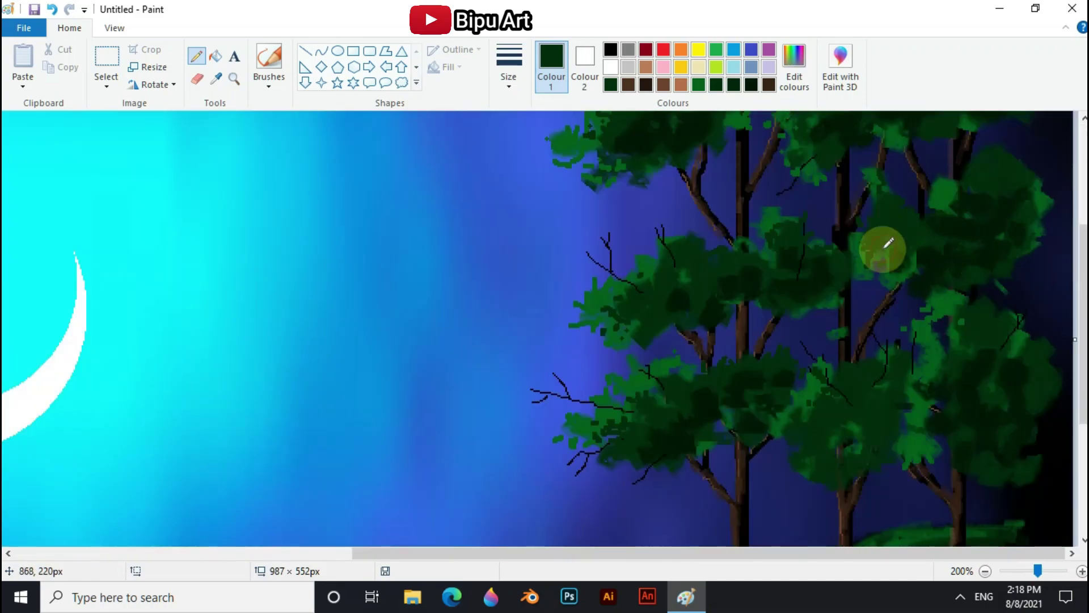
Step: Add very dark green Pencil leaf dabs to the shadowed parts of all three trees' foliage
left_click(707, 393)
mouse_move(658, 407)
left_mouse_down()
mouse_move(626, 474)
mouse_move(693, 451)
left_mouse_up()
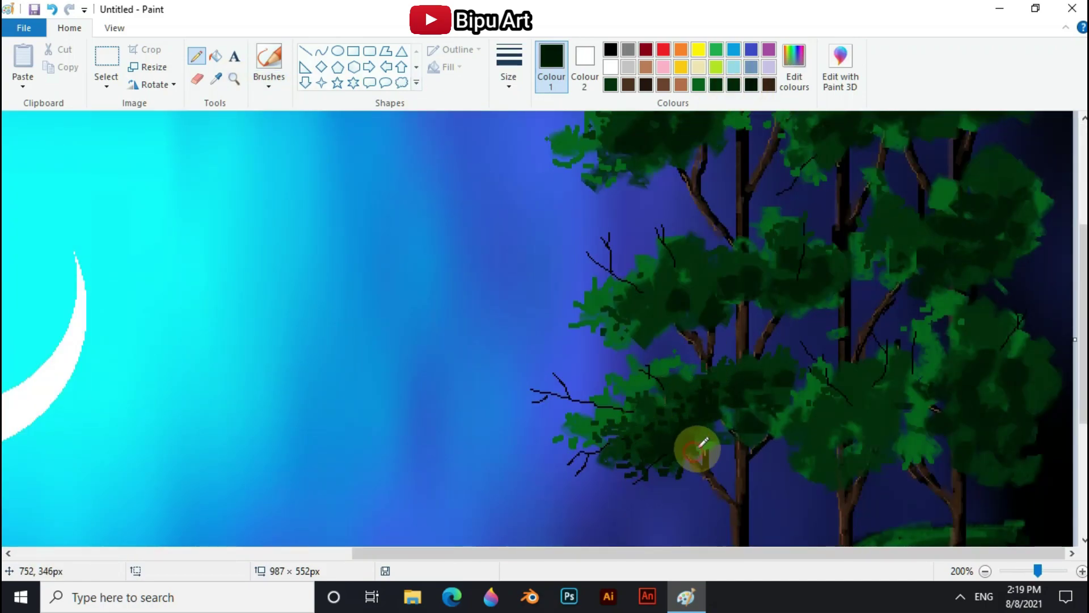
scroll(690, 308, "up", 3)
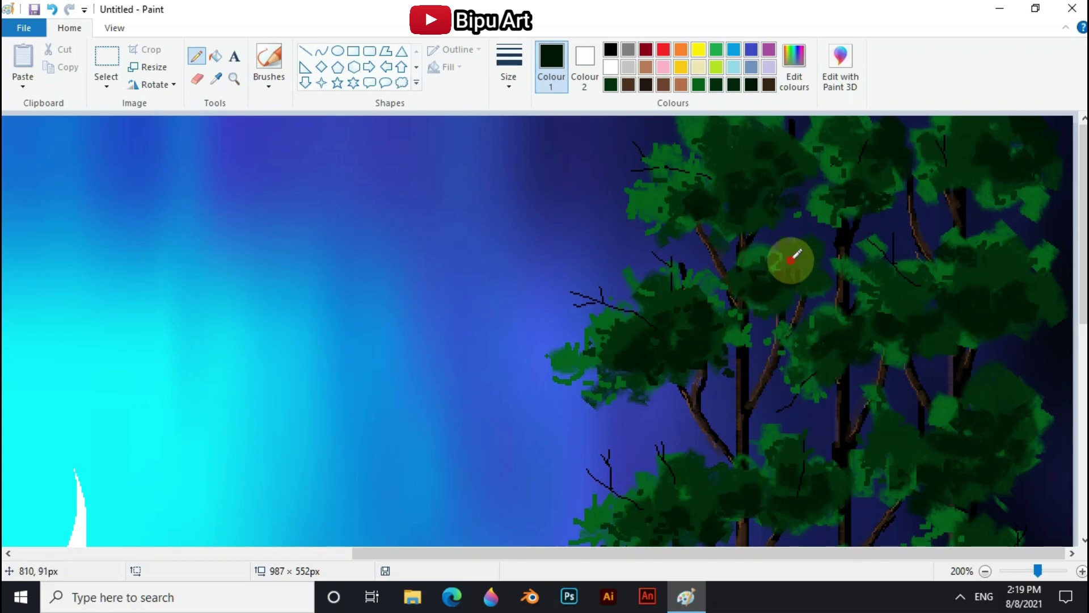
scroll(785, 260, "down", 1)
scroll(802, 369, "down", 3)
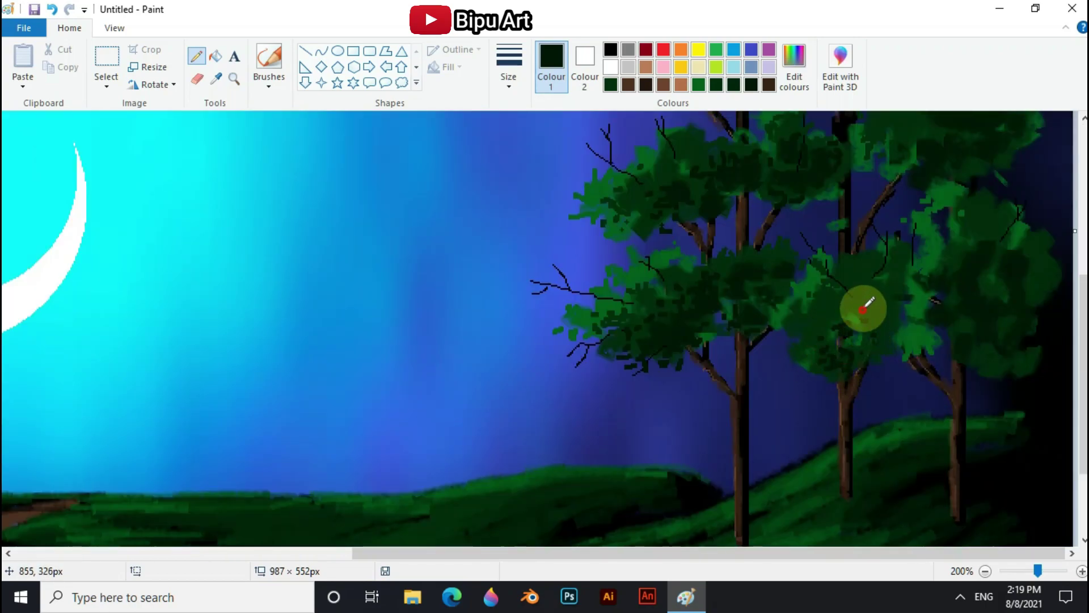
scroll(1004, 335, "up", 3)
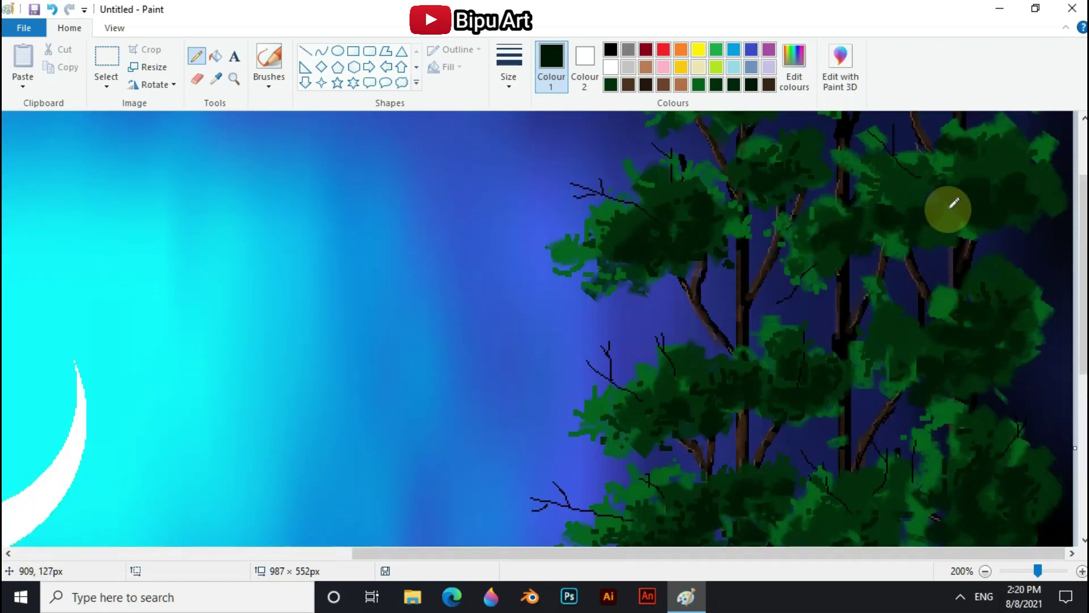
scroll(1039, 219, "up", 1)
scroll(959, 292, "down", 1)
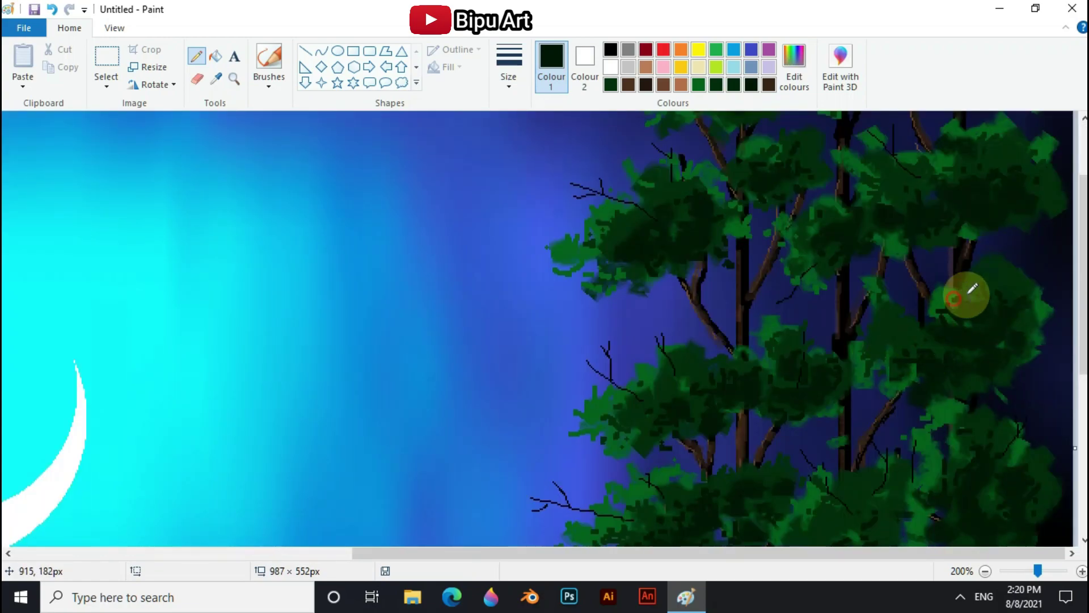
Step: Draw black Pencil shadows across the hill from the bases of the leftmost and middle trees
left_click_drag(1038, 570, 1033, 572)
left_click_drag(627, 496, 714, 496)
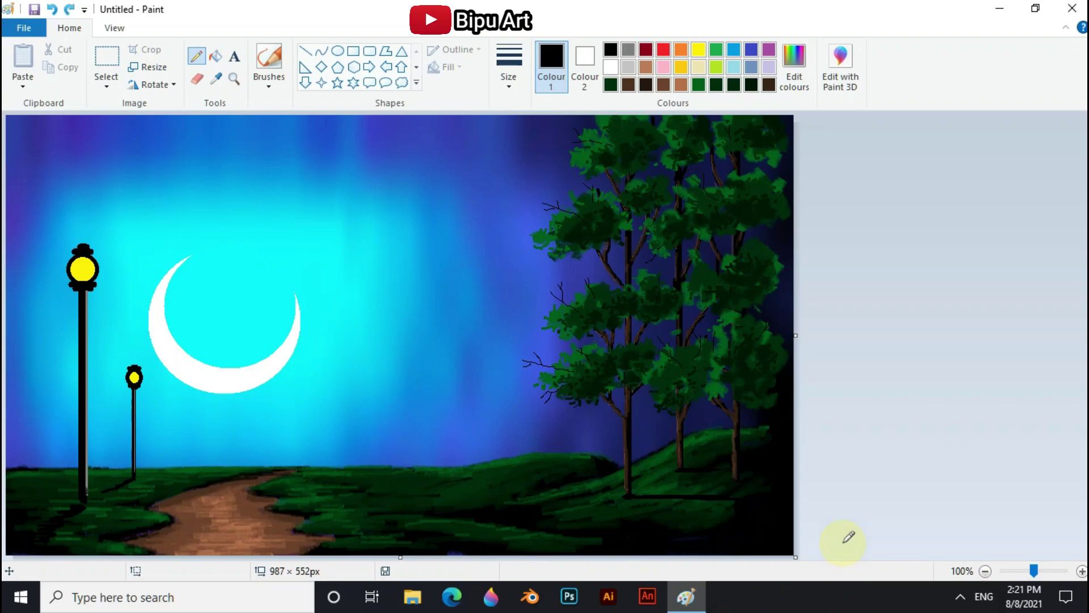
left_click_drag(702, 469, 765, 490)
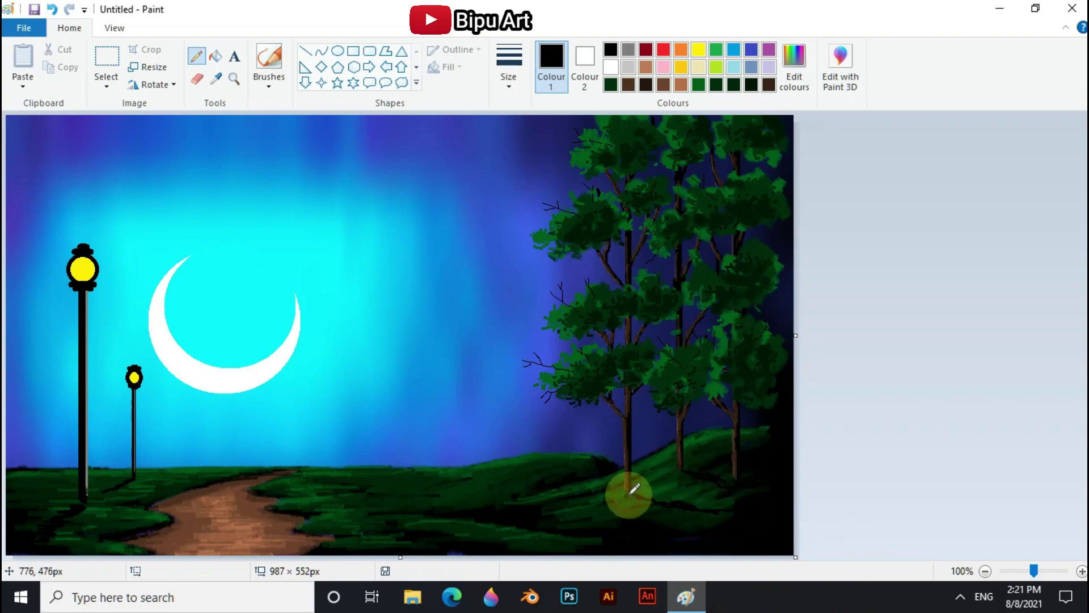